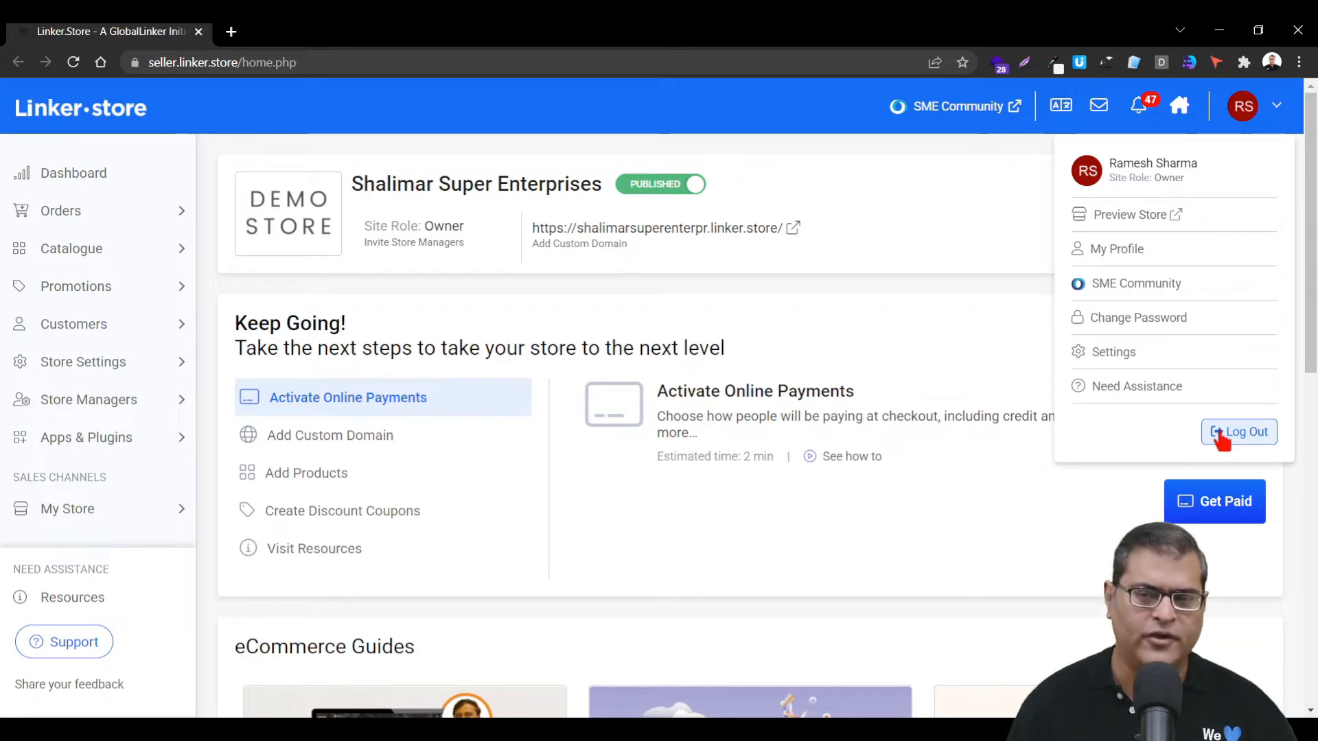
Close the account options, then switch the store to unpublished and back to published.
left_click(1278, 108)
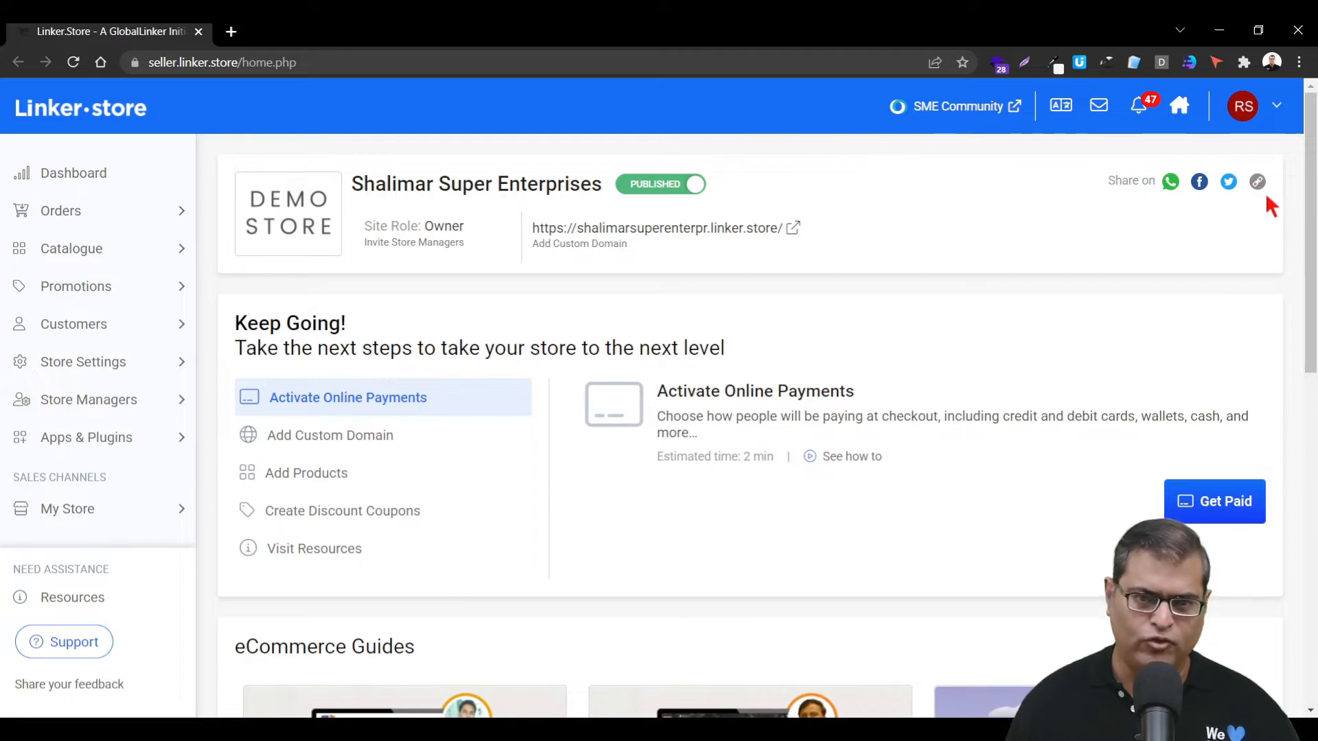
left_click(646, 192)
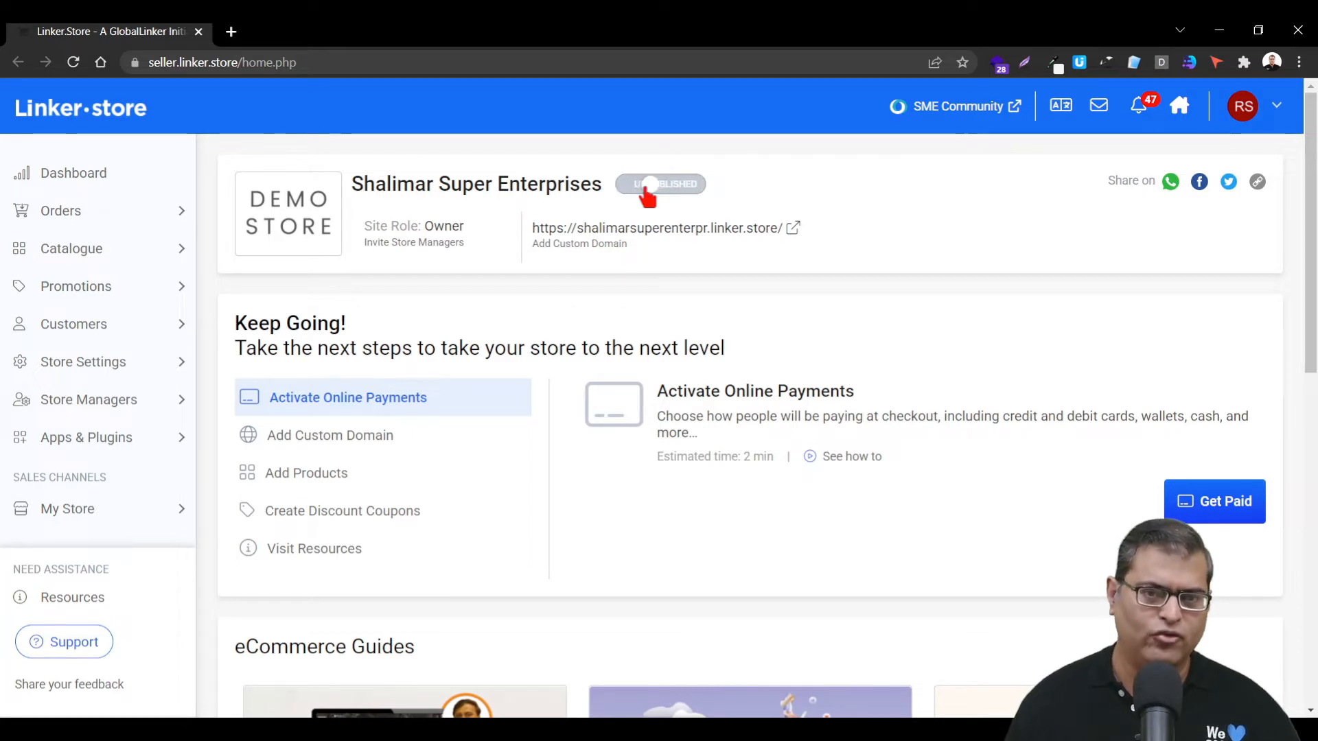
left_click(647, 191)
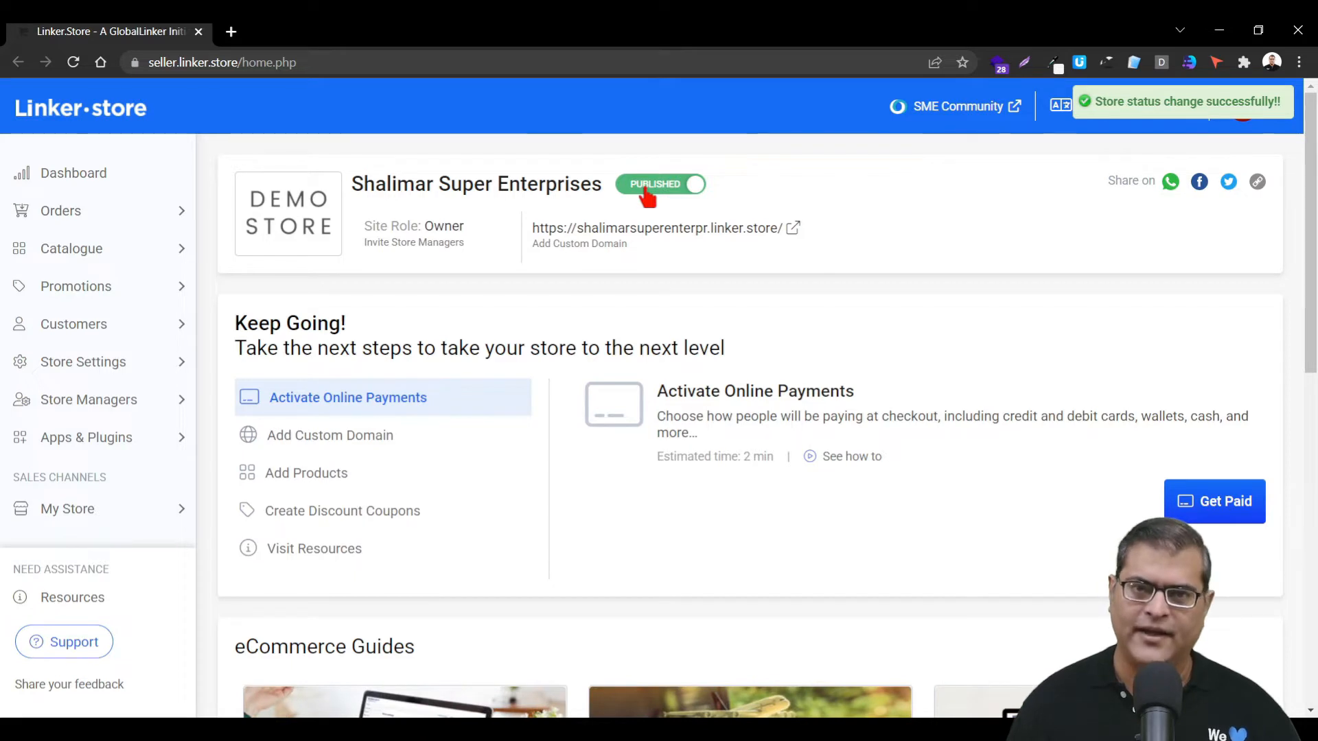
Review the home page's suggested next steps, eCommerce Guides and eCommerce Offers.
scroll(645, 194, "down", 3)
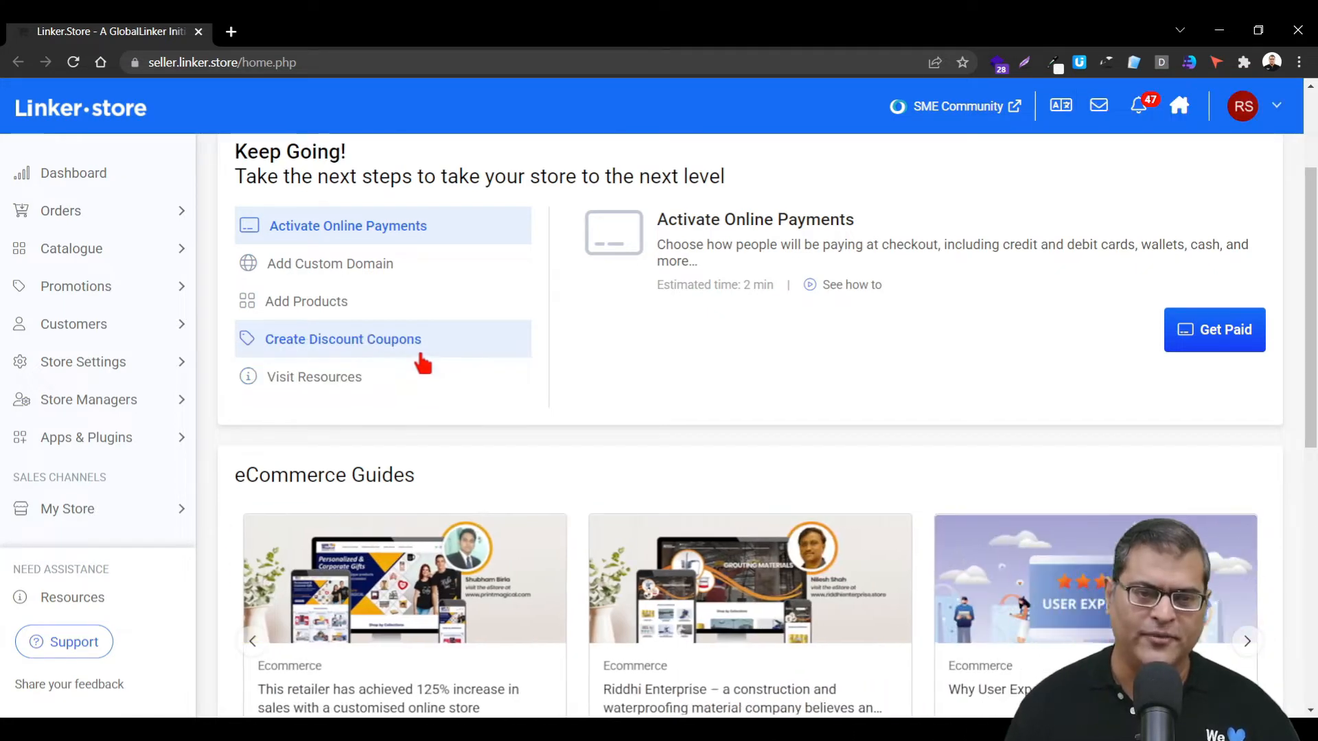
scroll(420, 356, "down", 4)
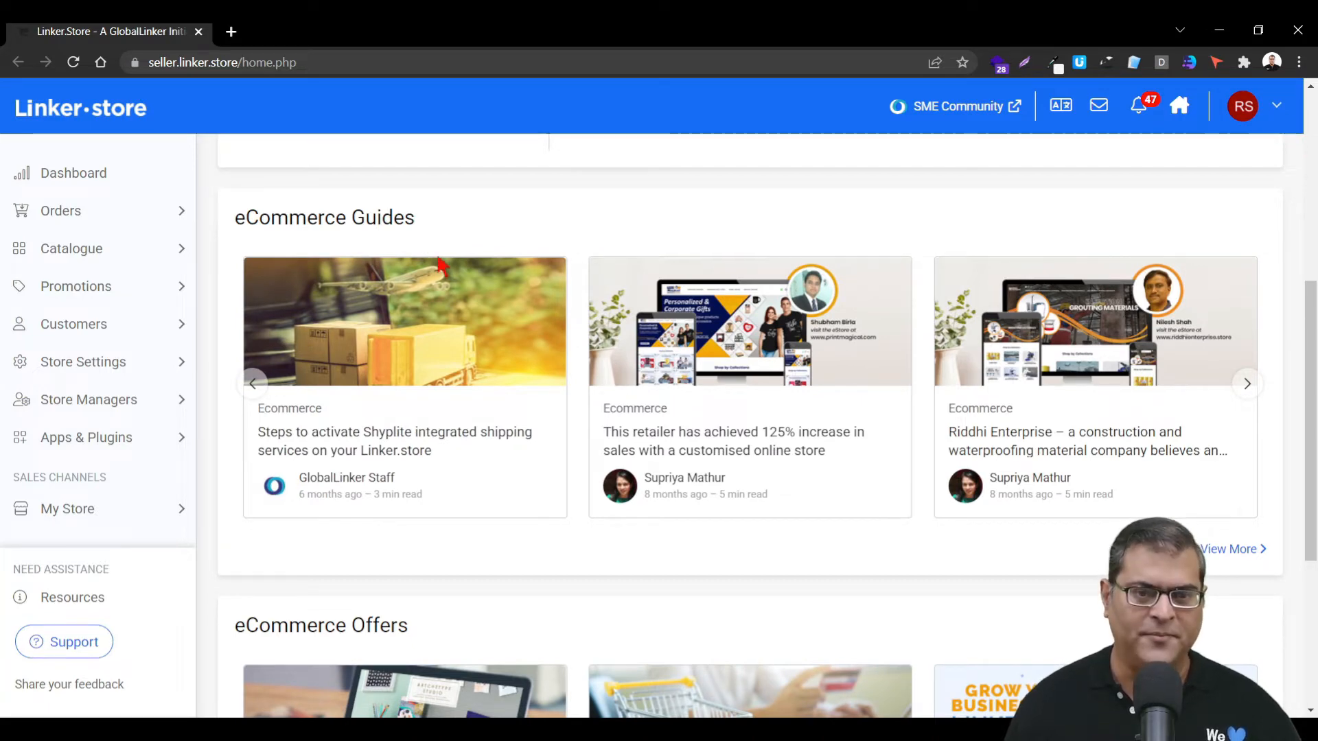
scroll(445, 262, "down", 3)
scroll(409, 288, "down", 2)
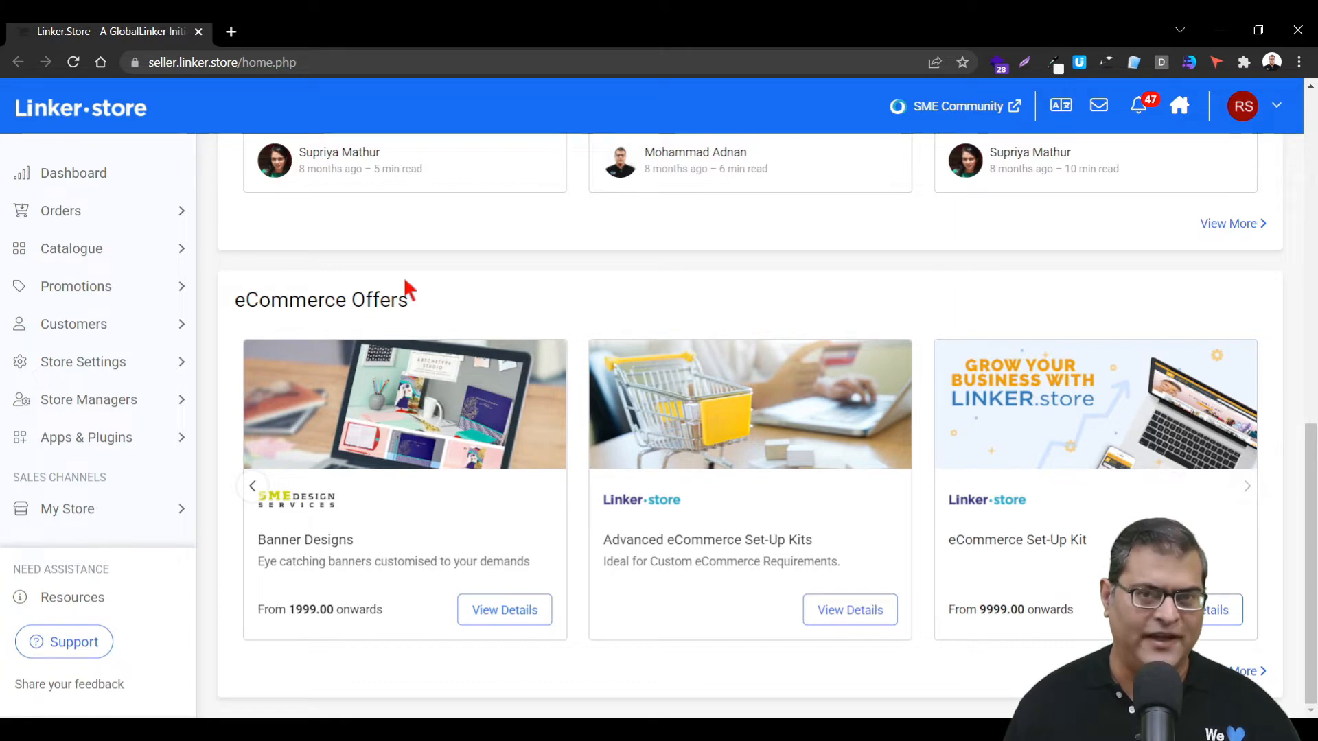
scroll(405, 283, "up", 5)
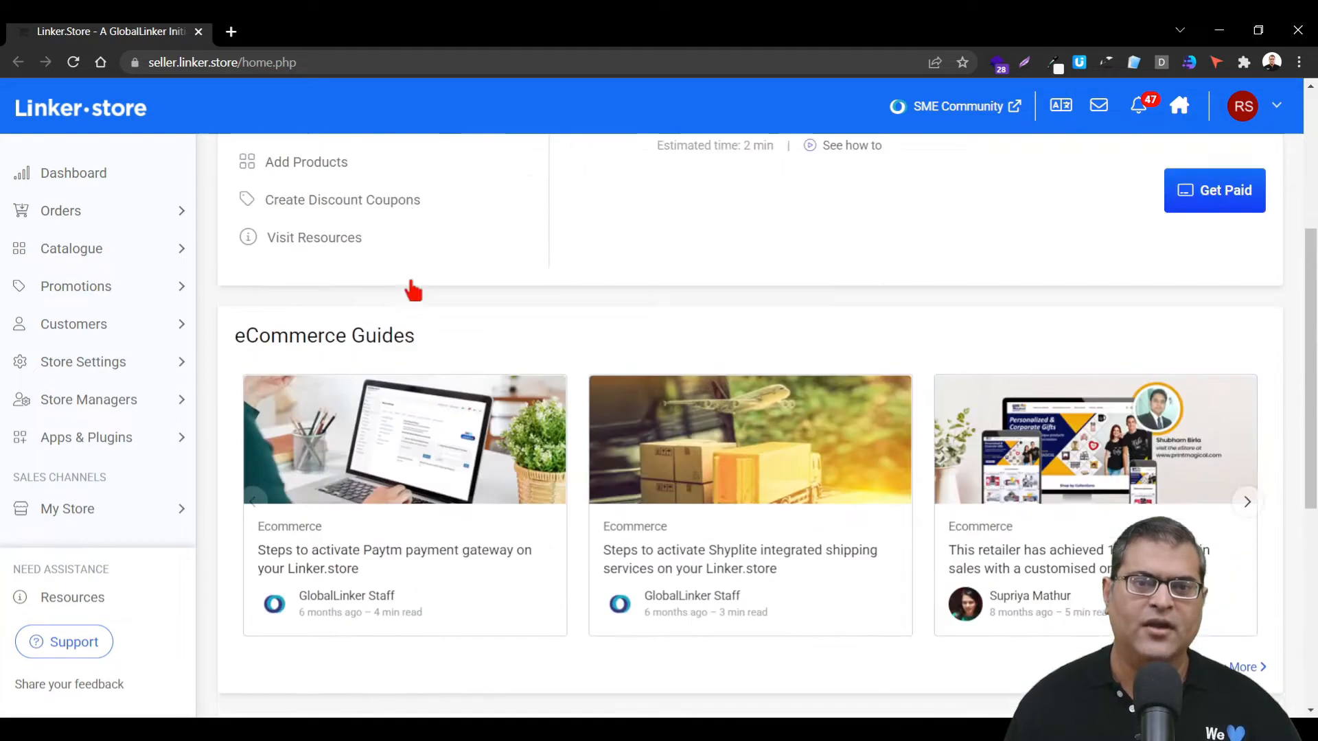
scroll(409, 285, "up", 5)
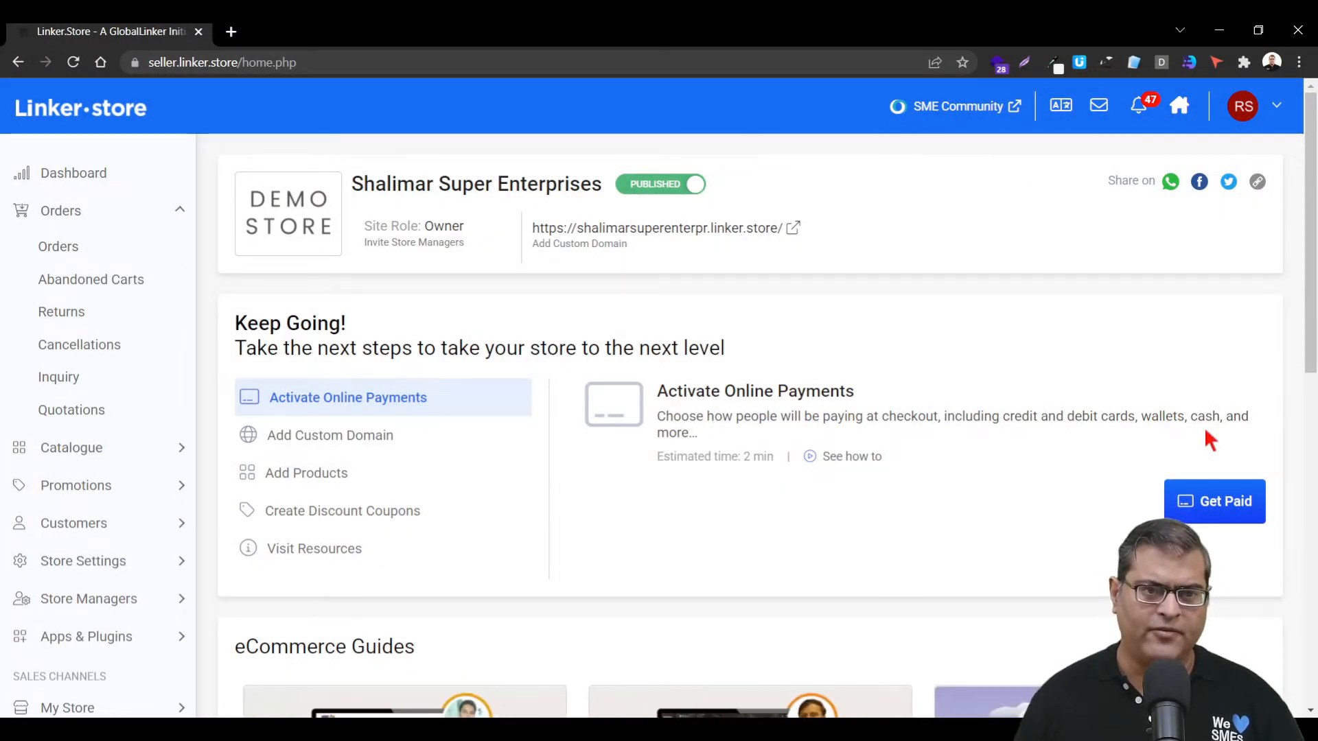
Open the Dashboard and review the total sales, order status cards and store summary.
left_click(68, 182)
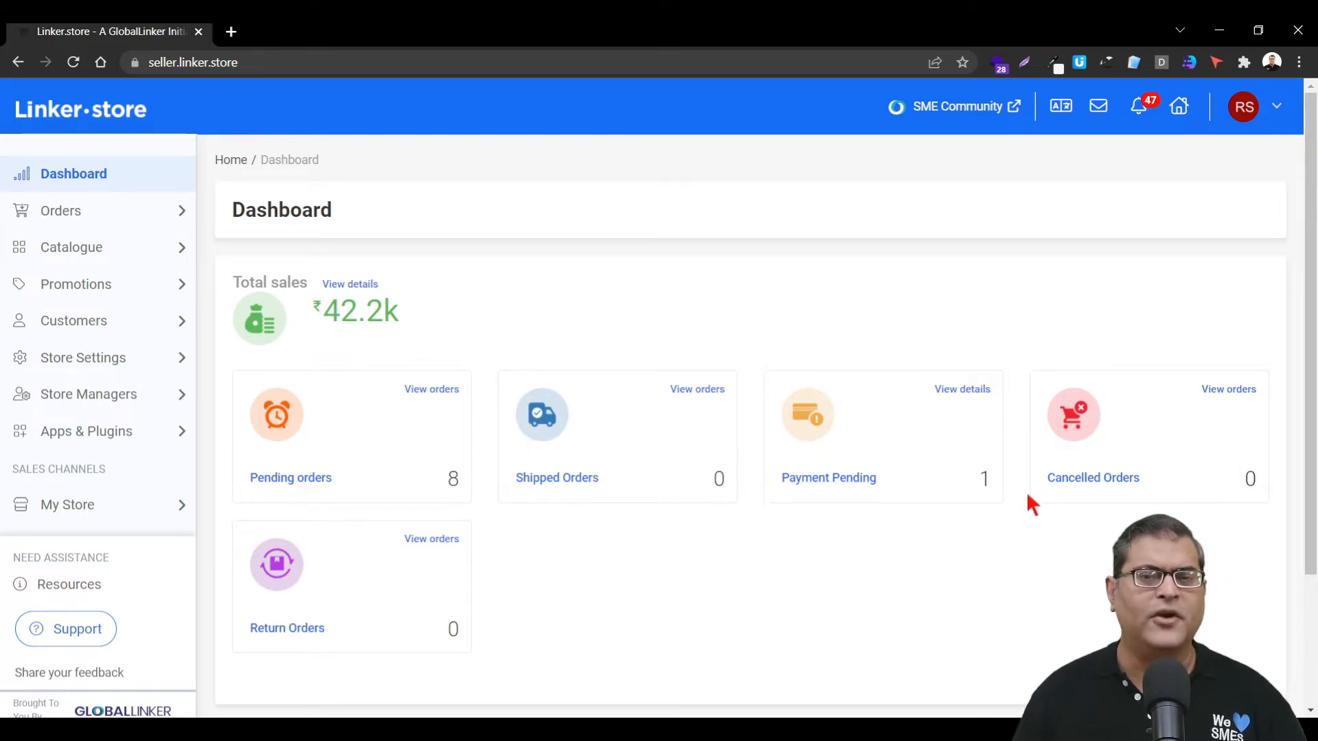
scroll(1027, 495, "down", 1)
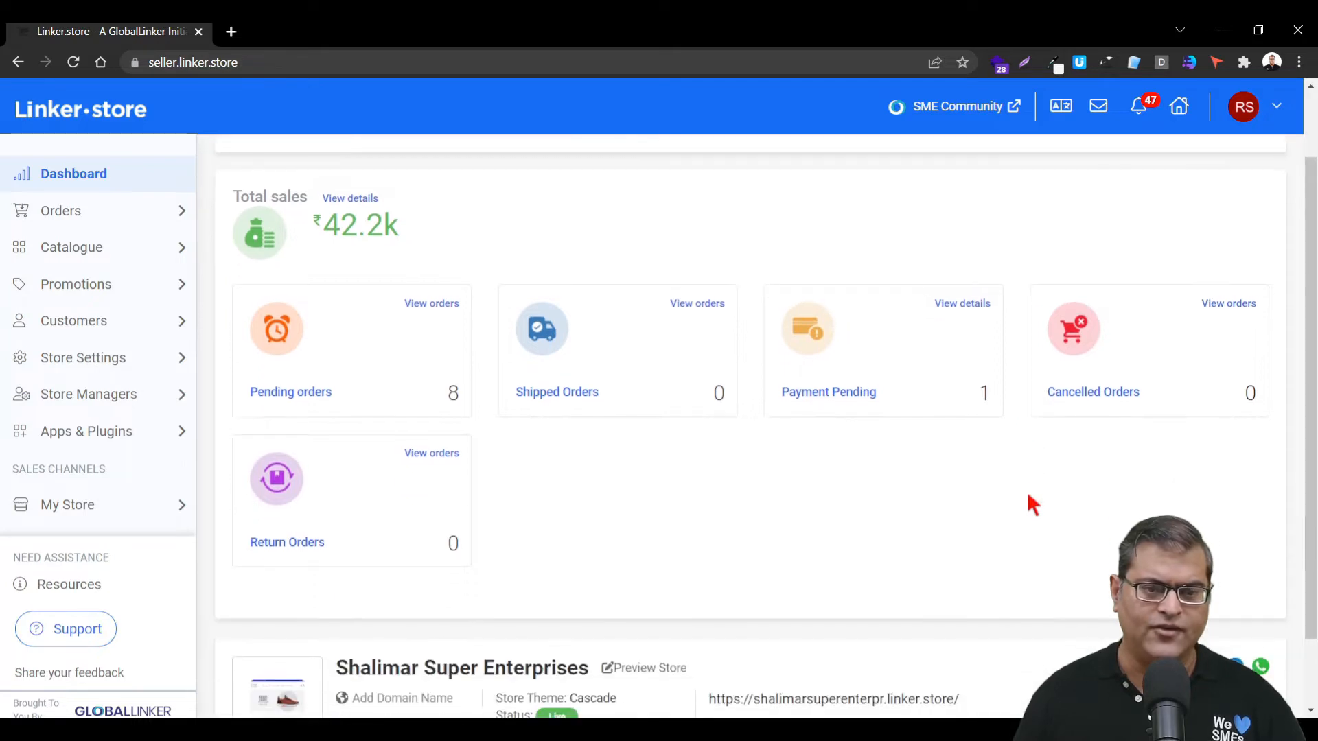
scroll(1027, 495, "up", 1)
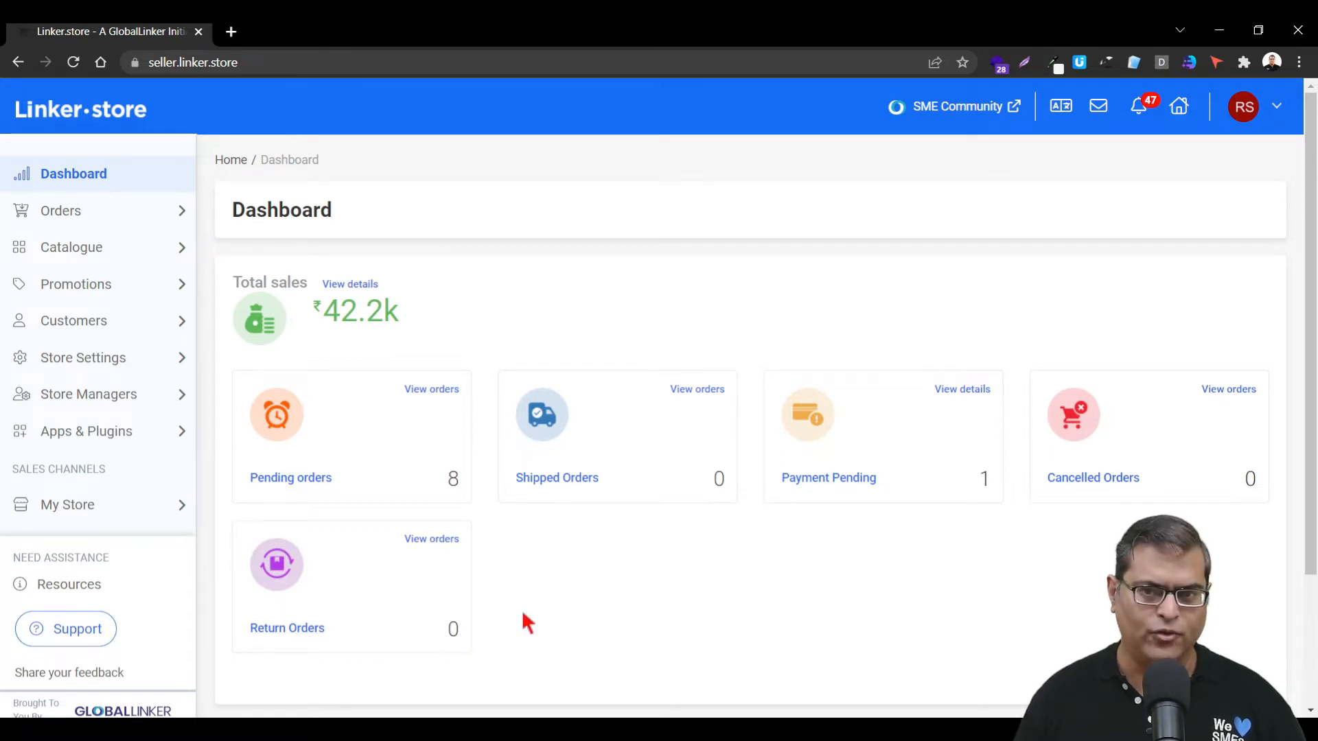
scroll(373, 537, "down", 3)
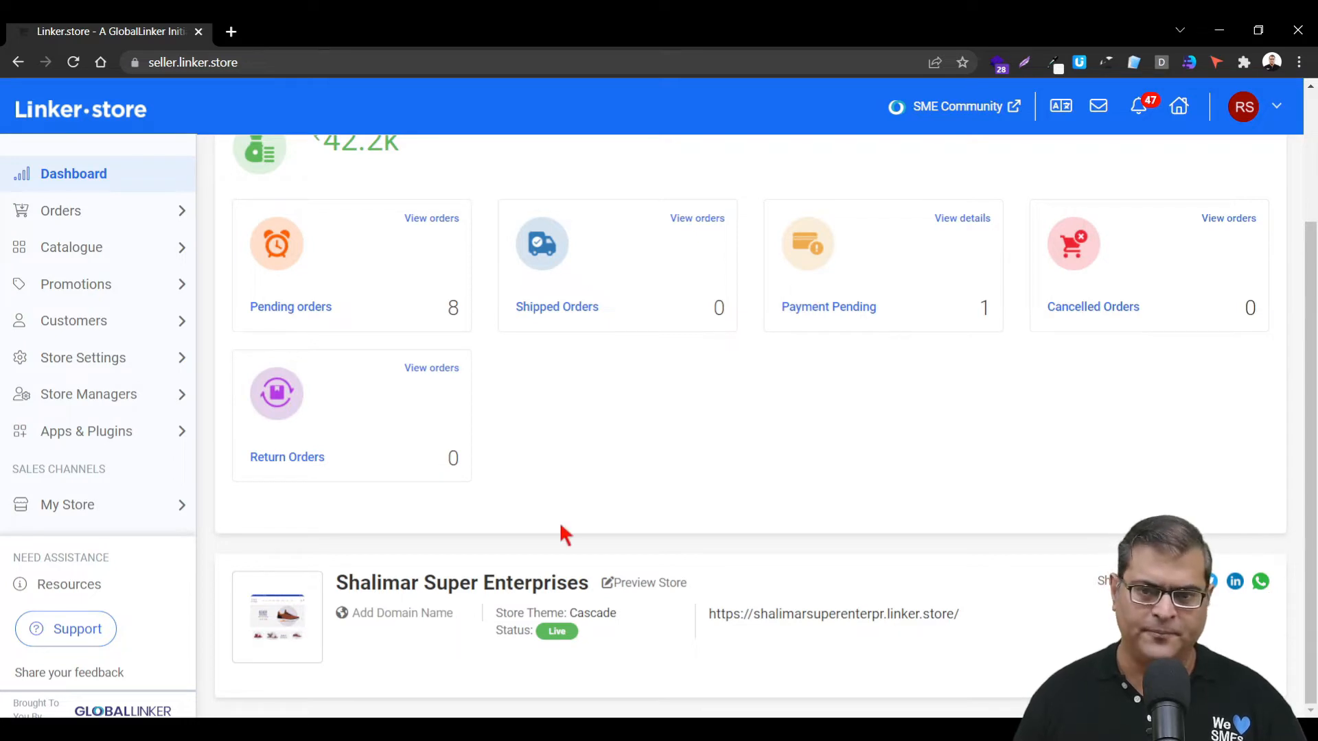
scroll(560, 522, "up", 3)
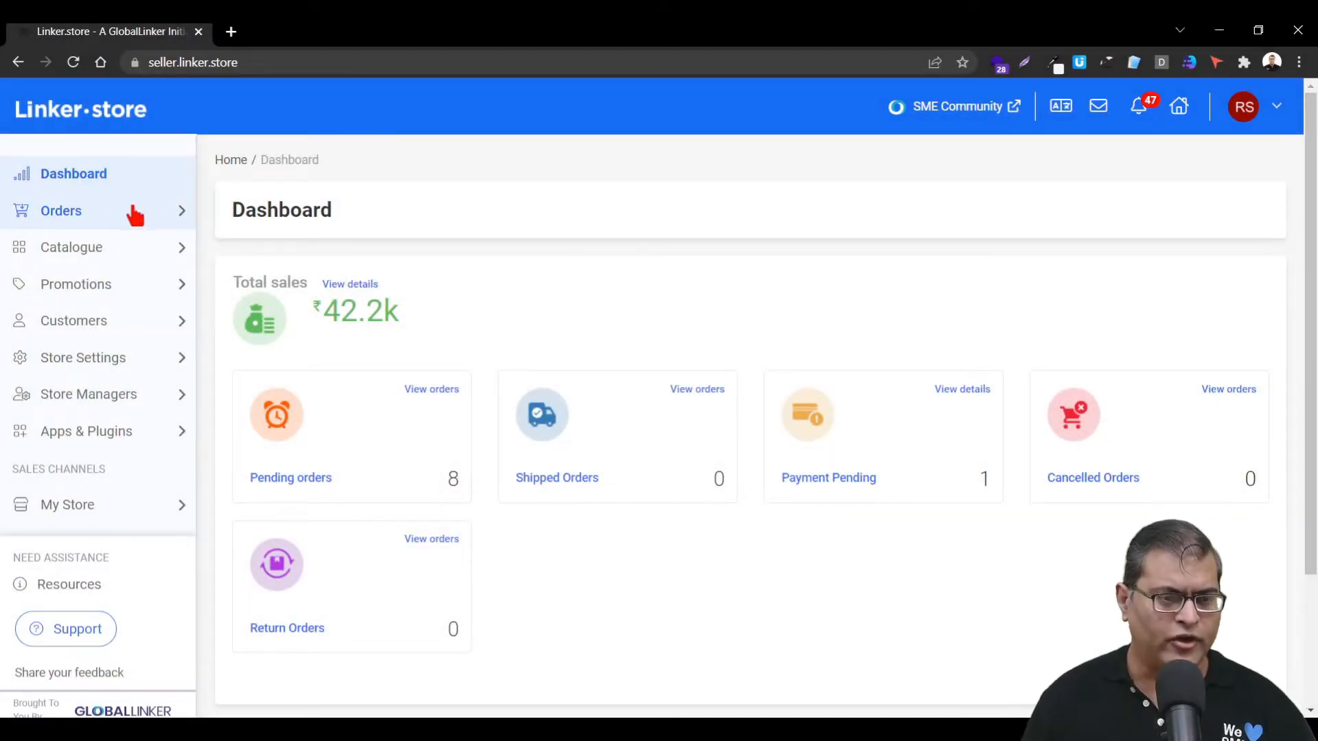
Open the list of orders and examine its search filters, export options and the actions available on each order.
left_click(134, 213)
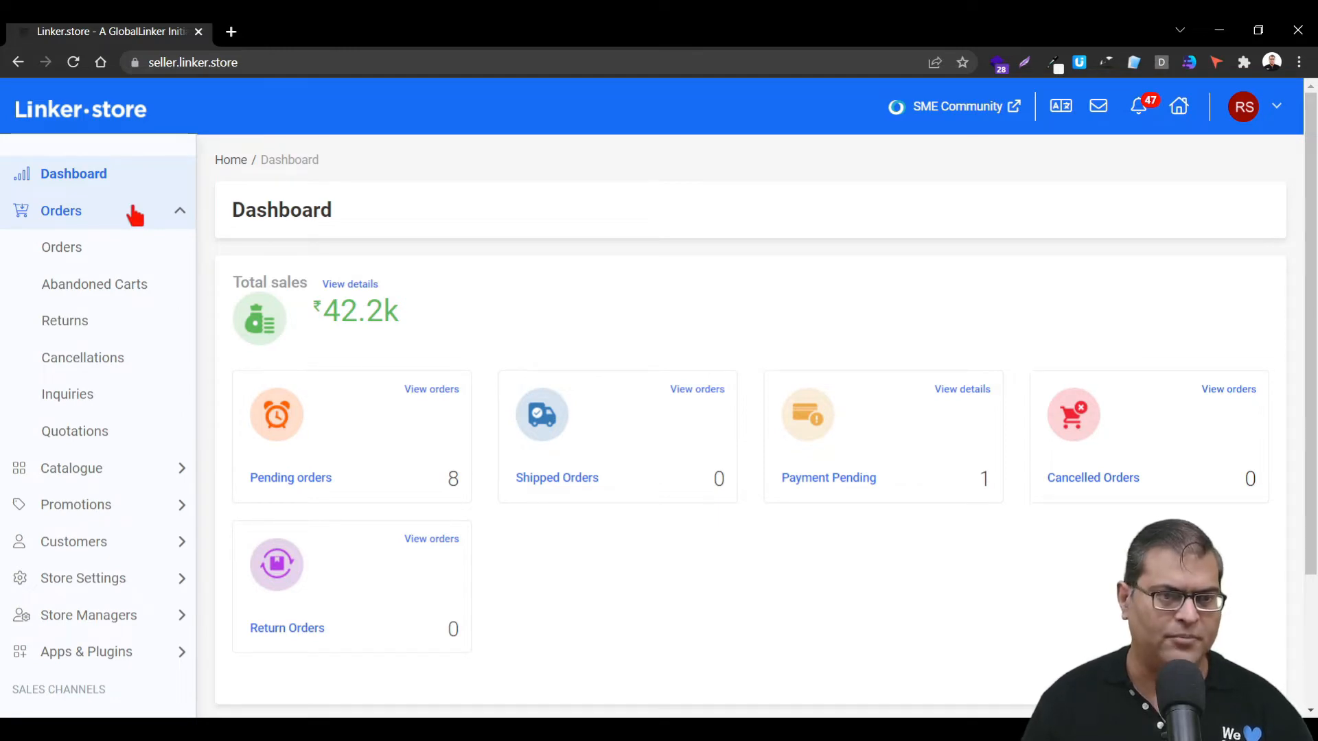
left_click(127, 260)
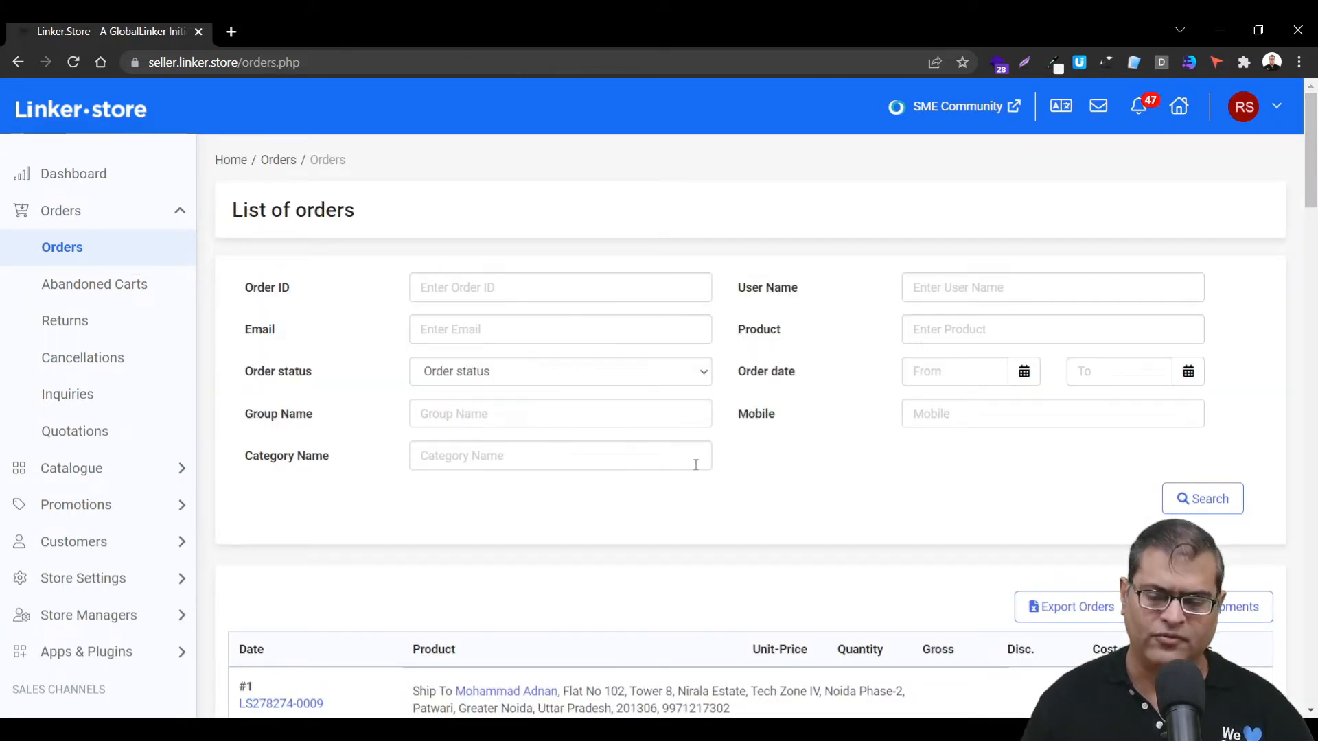
scroll(695, 464, "down", 1)
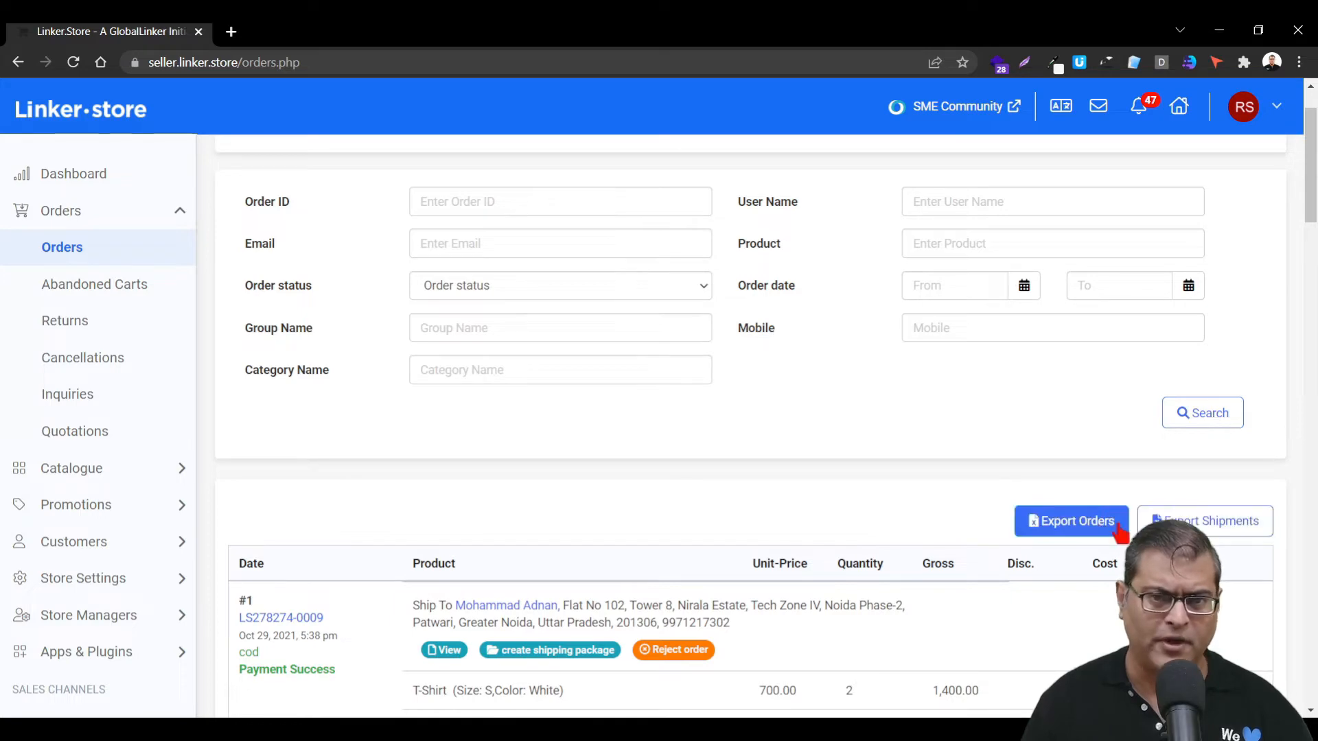
scroll(744, 455, "down", 3)
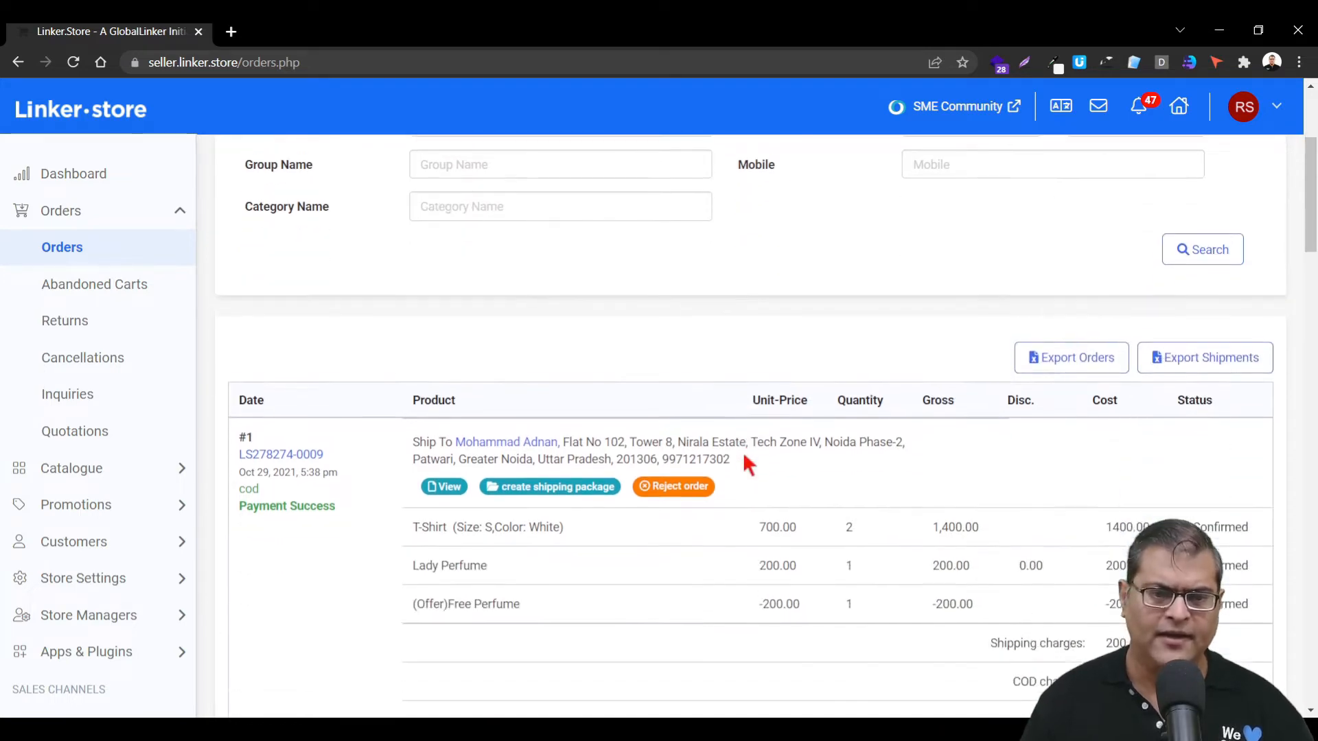
scroll(744, 456, "down", 15)
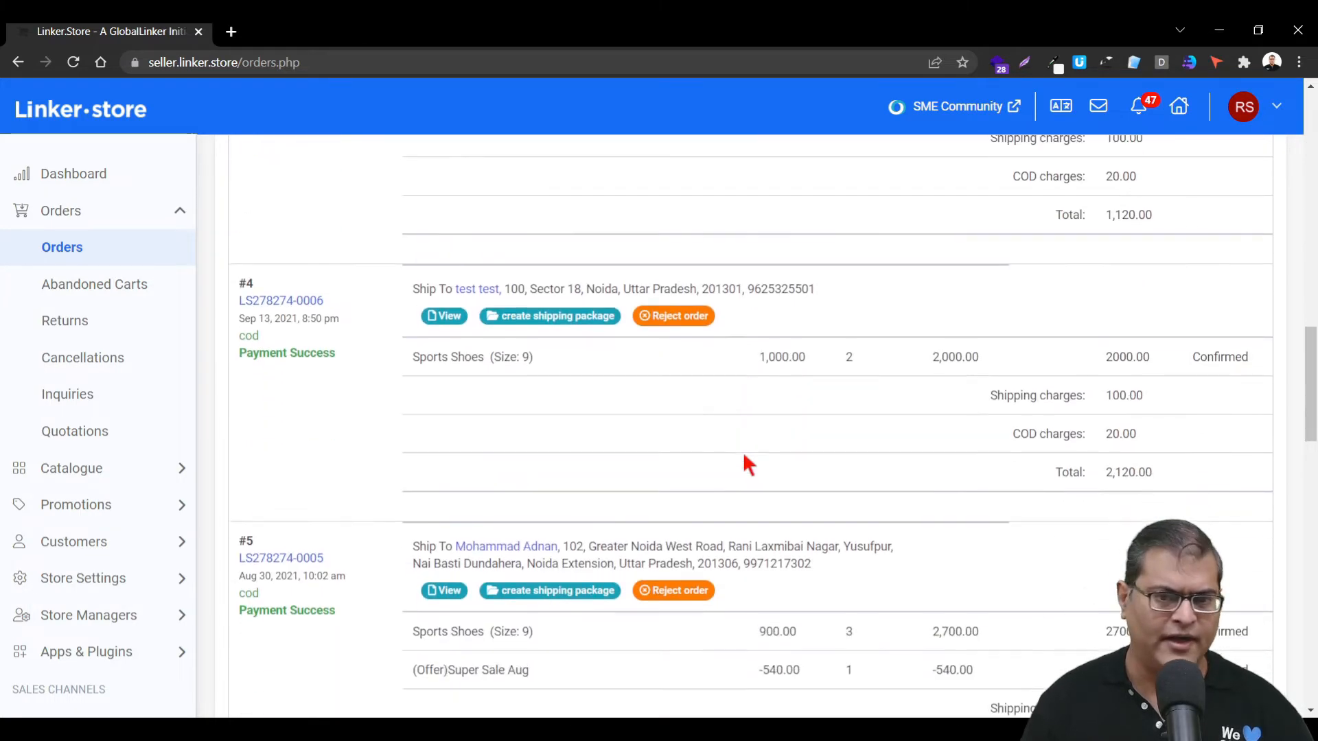
scroll(744, 457, "up", 15)
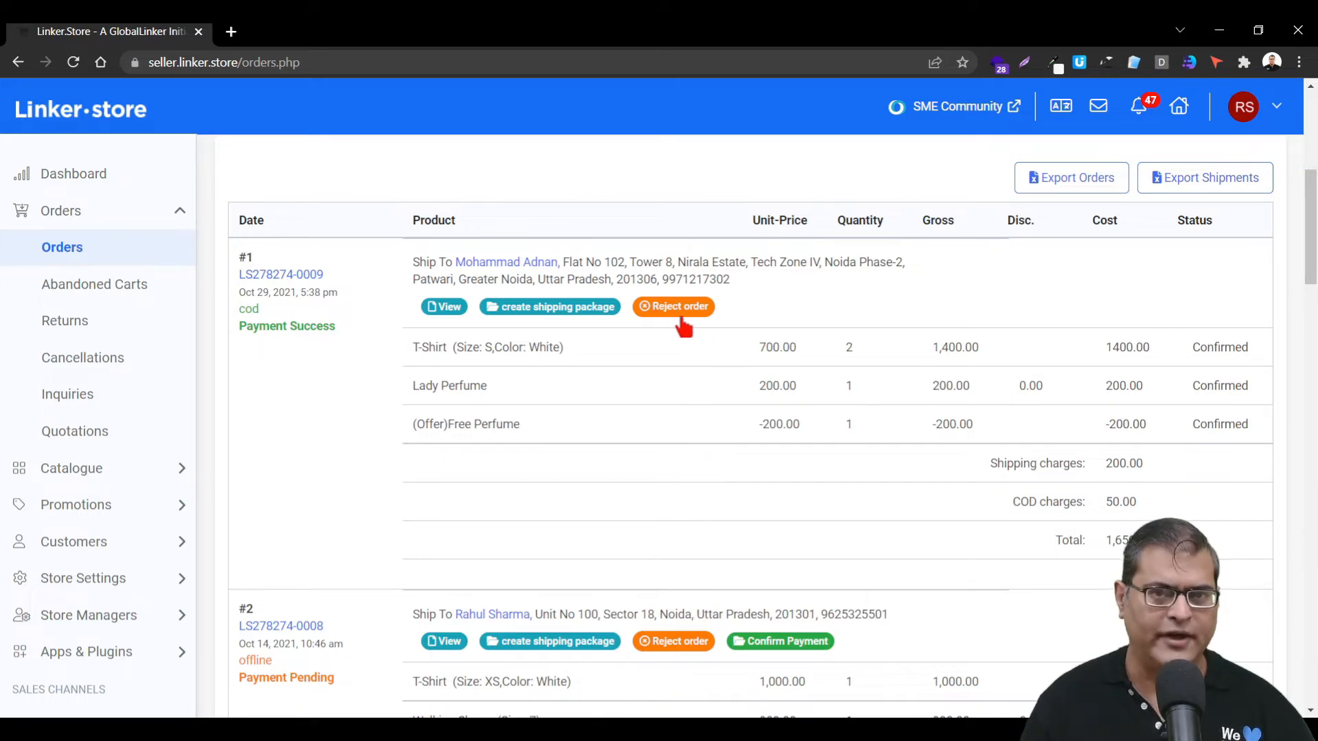
scroll(604, 440, "up", 3)
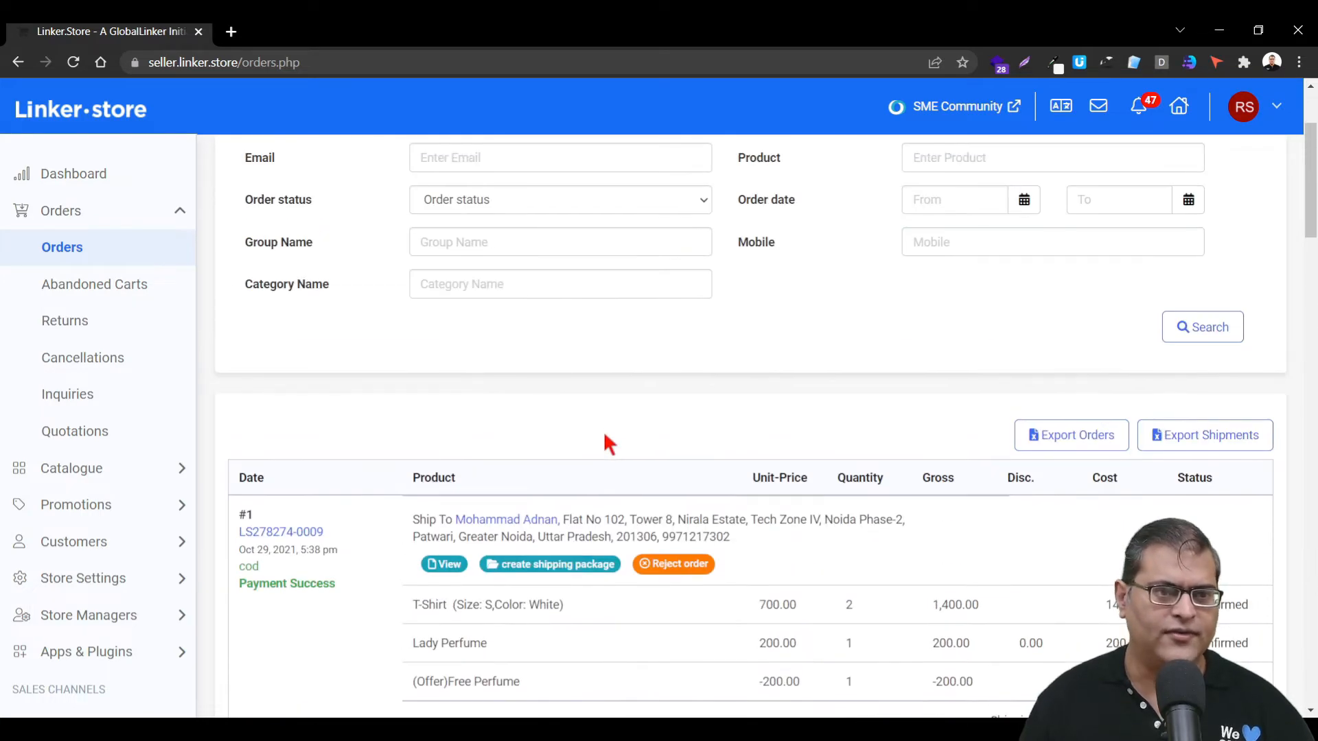
scroll(606, 443, "up", 2)
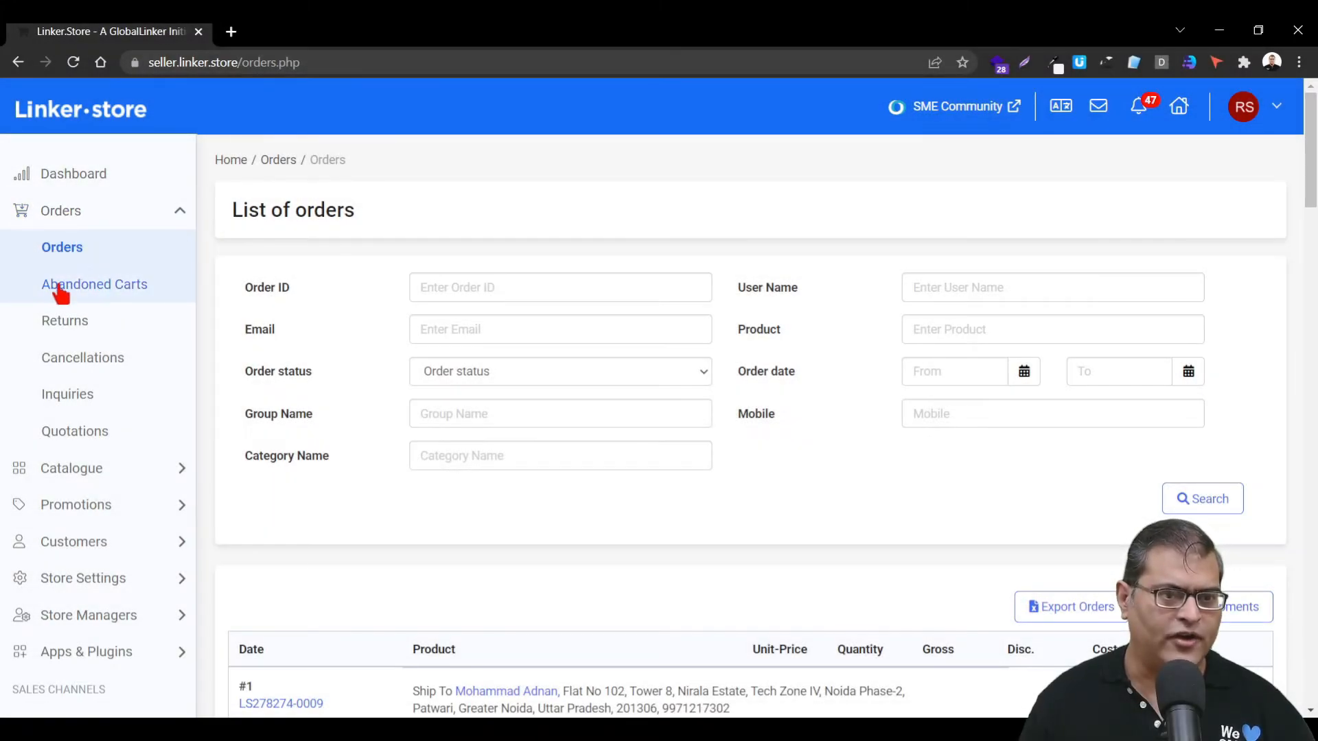
Open the abandoned cart dated 27 Jan 2022 and review its recovery link, email options and cart details.
left_click(59, 288)
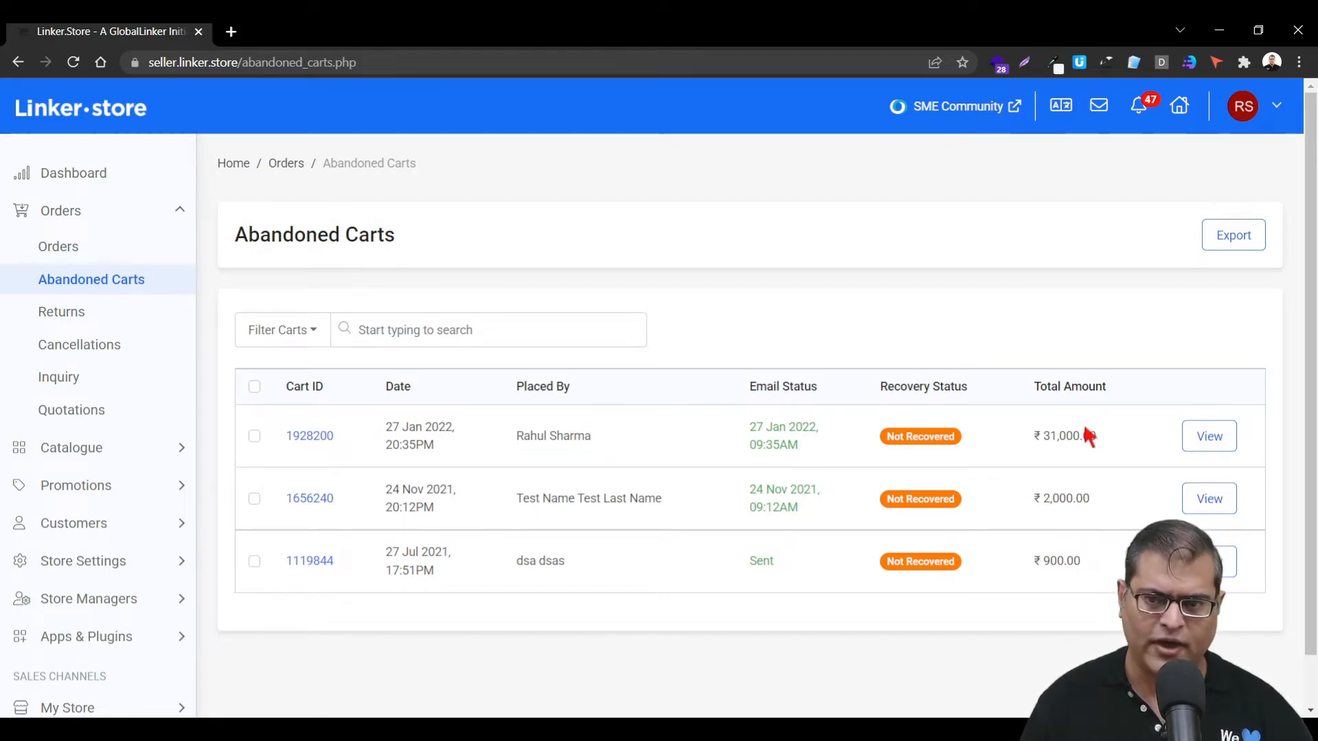
left_click(1189, 442)
scroll(812, 340, "down", 1)
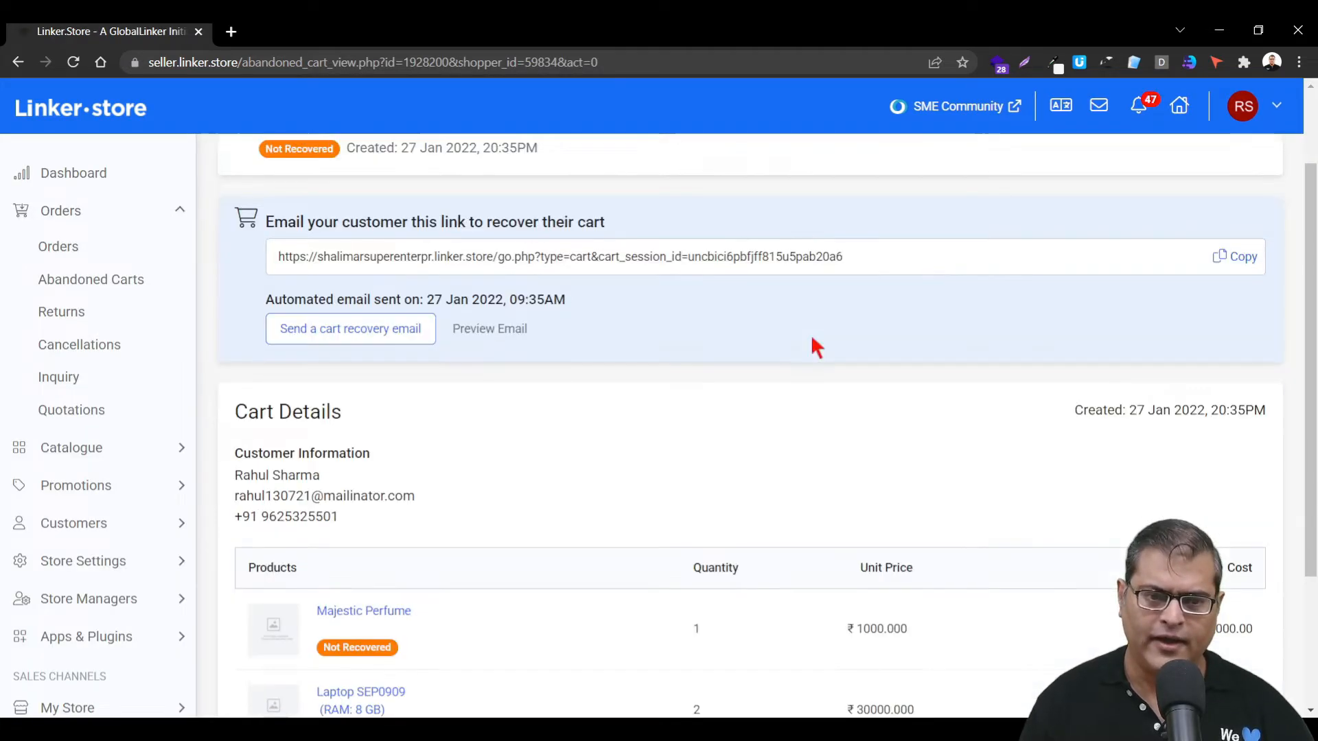
scroll(370, 471, "down", 3)
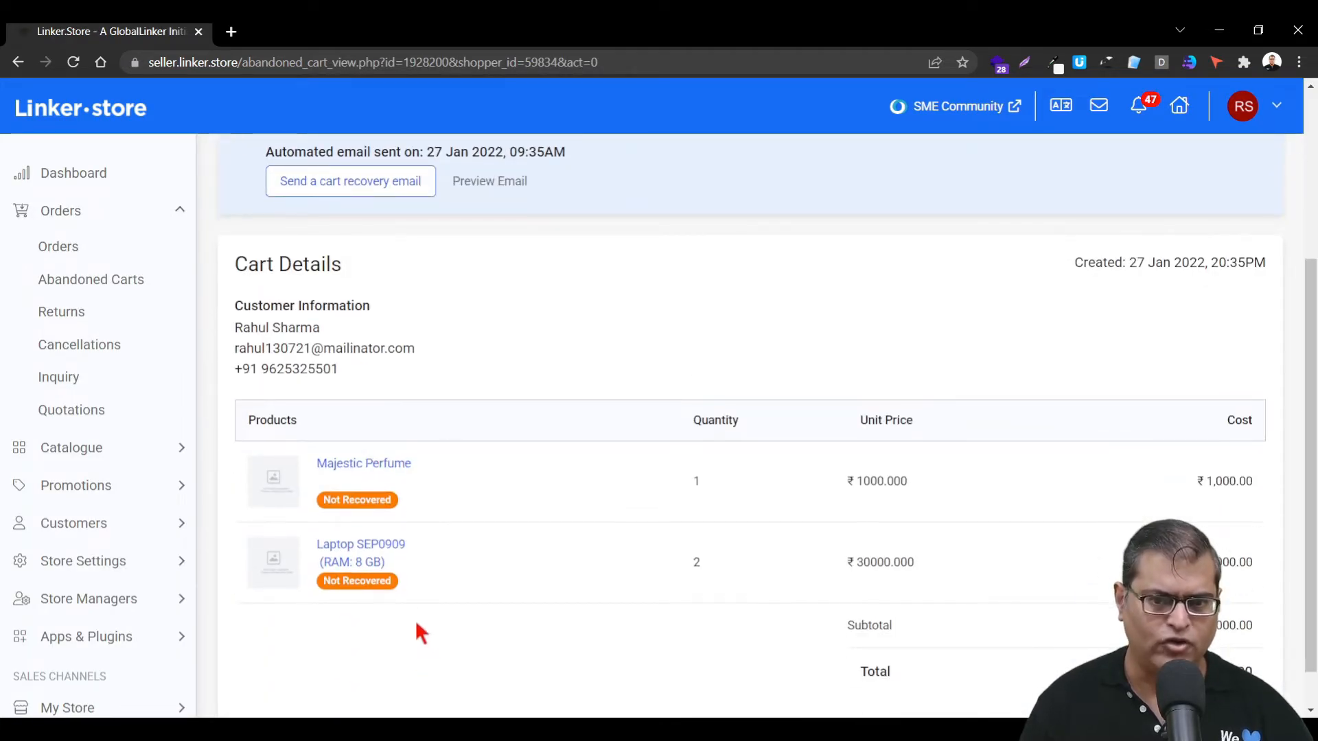
scroll(416, 626, "up", 1)
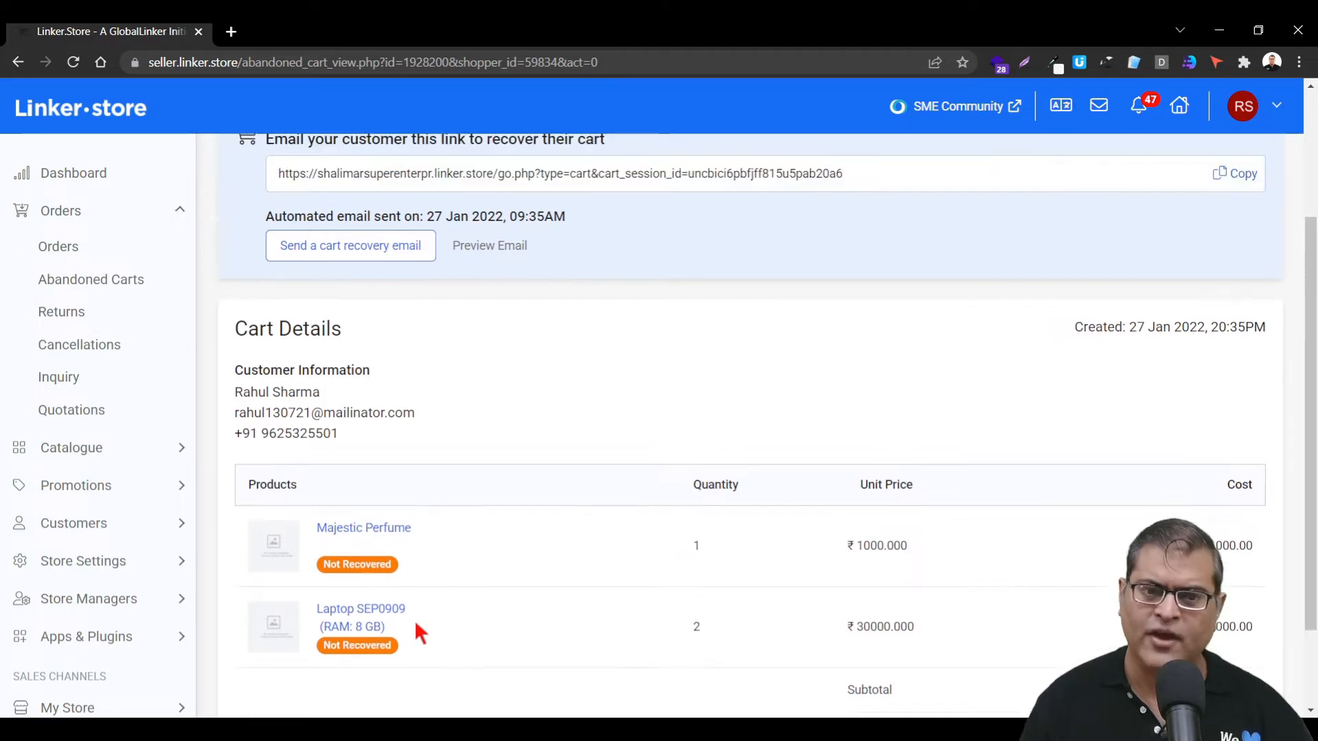
scroll(415, 620, "up", 3)
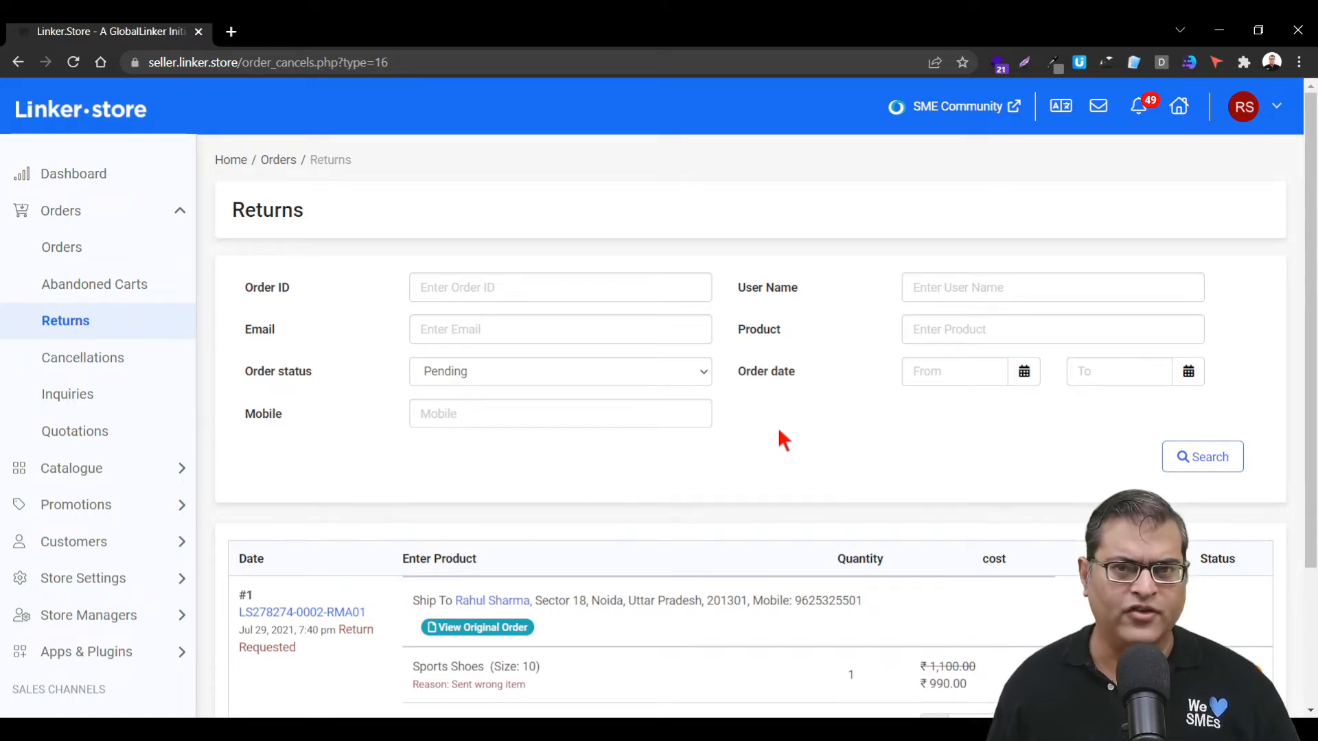
Review the pending requests on the Returns and Cancellations pages, including their filters and adjusting amounts.
scroll(779, 432, "down", 1)
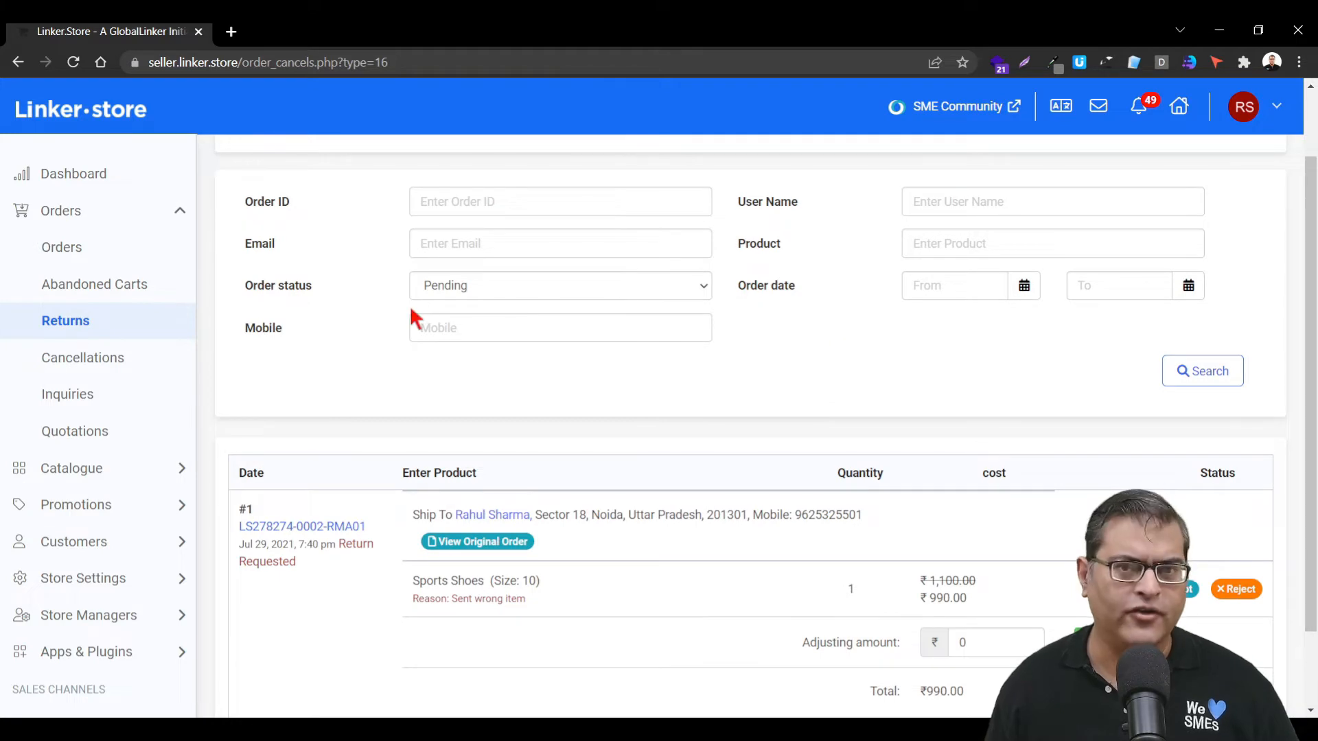
scroll(412, 317, "down", 1)
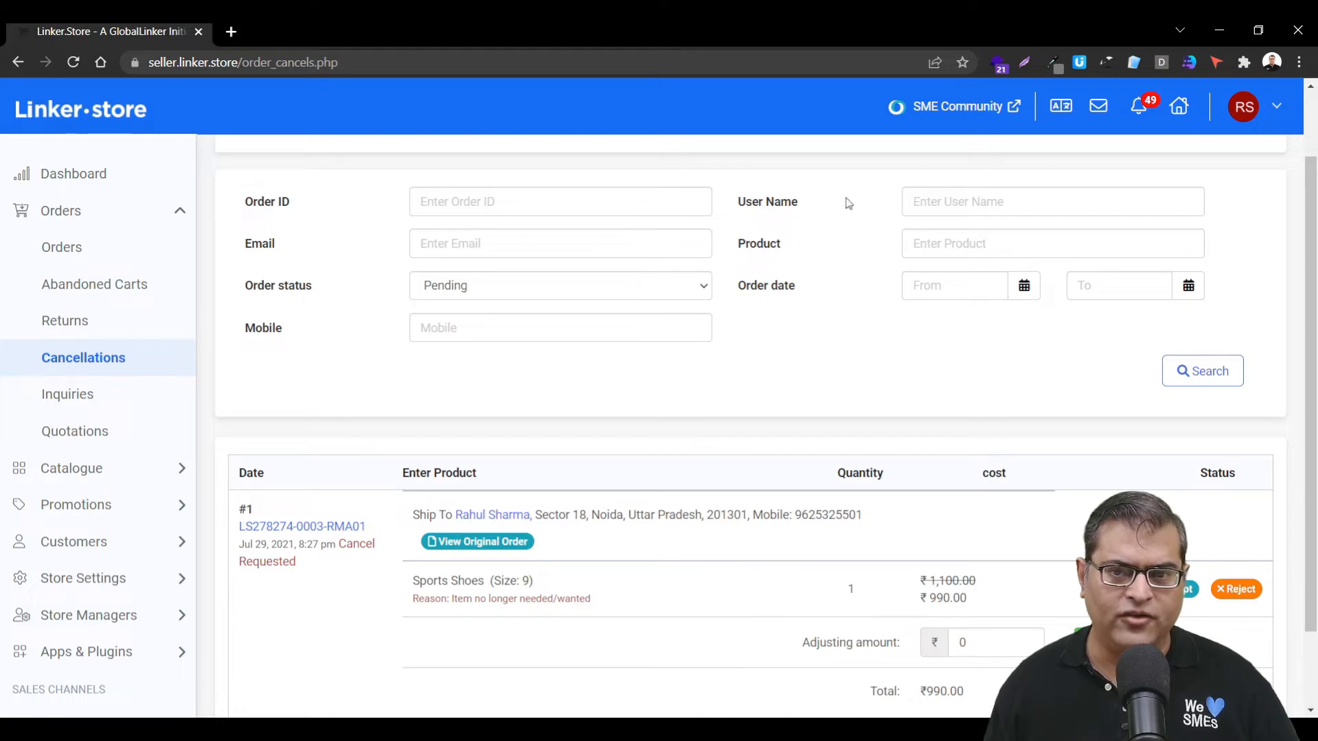
scroll(423, 374, "down", 1)
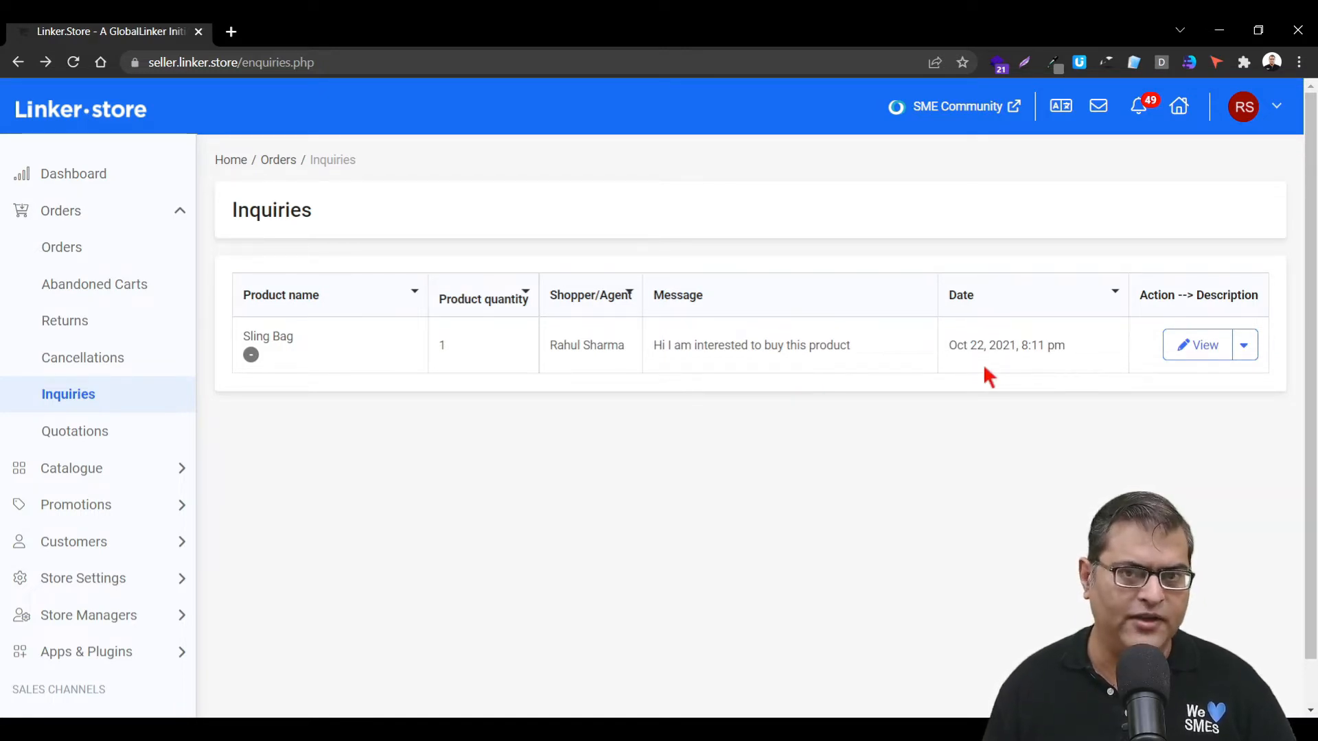
View the Sling Bag inquiry and review the Quotation from Cart items subscription on the Quotations page.
left_click(1207, 346)
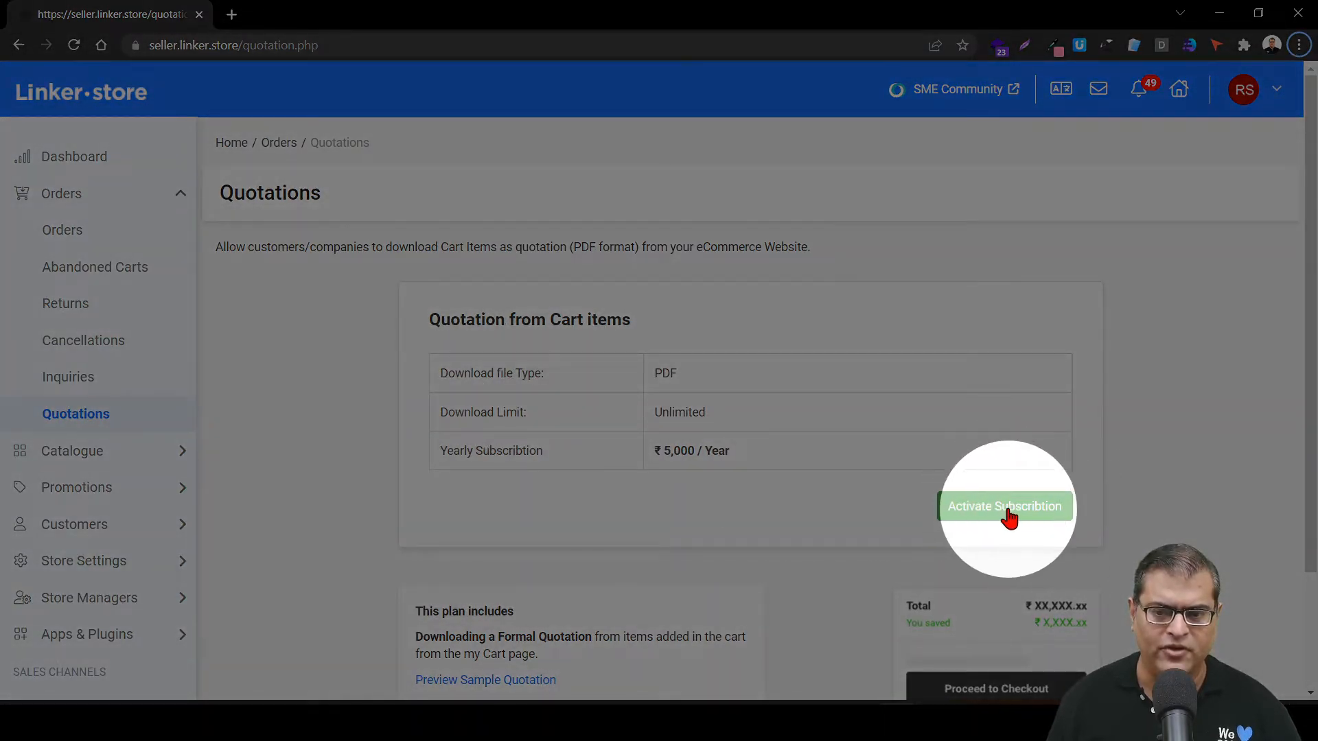
scroll(859, 538, "down", 2)
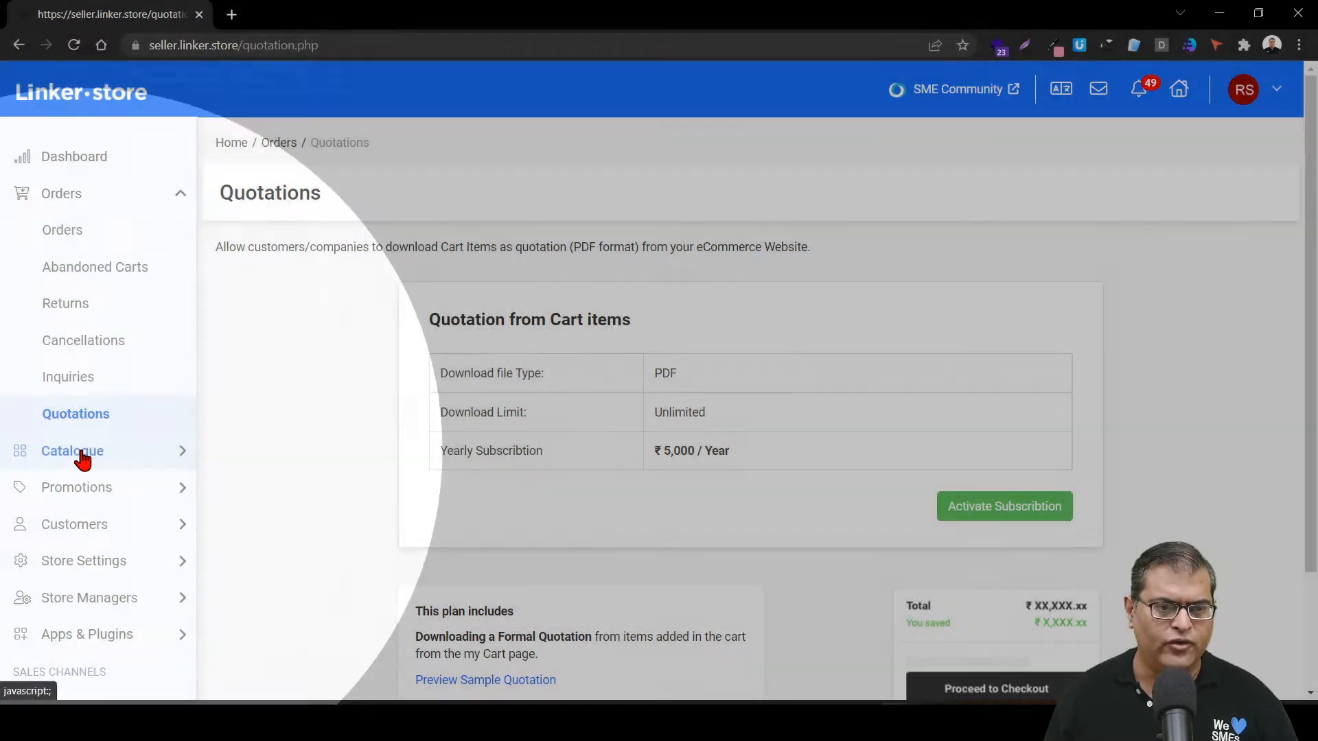
Open the product catalogue and review its advanced search fields and Sort By options.
left_click(79, 452)
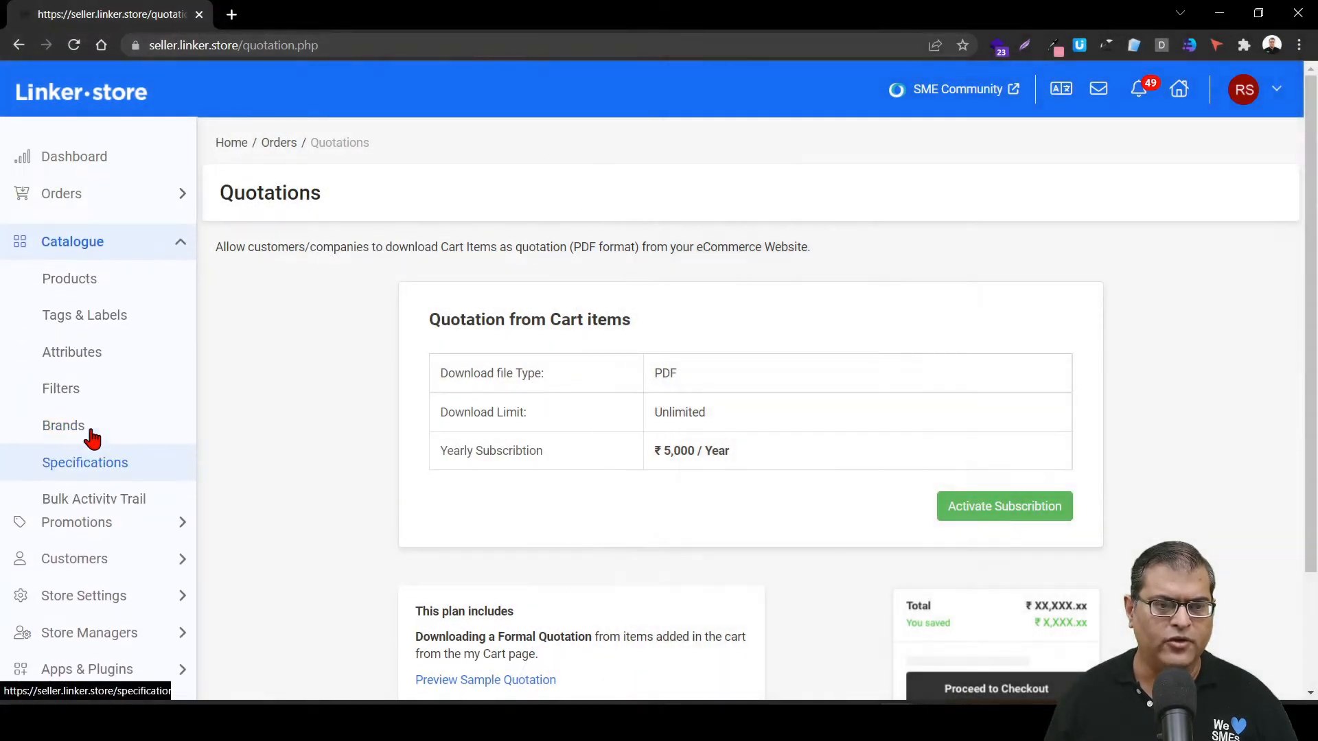
left_click(86, 278)
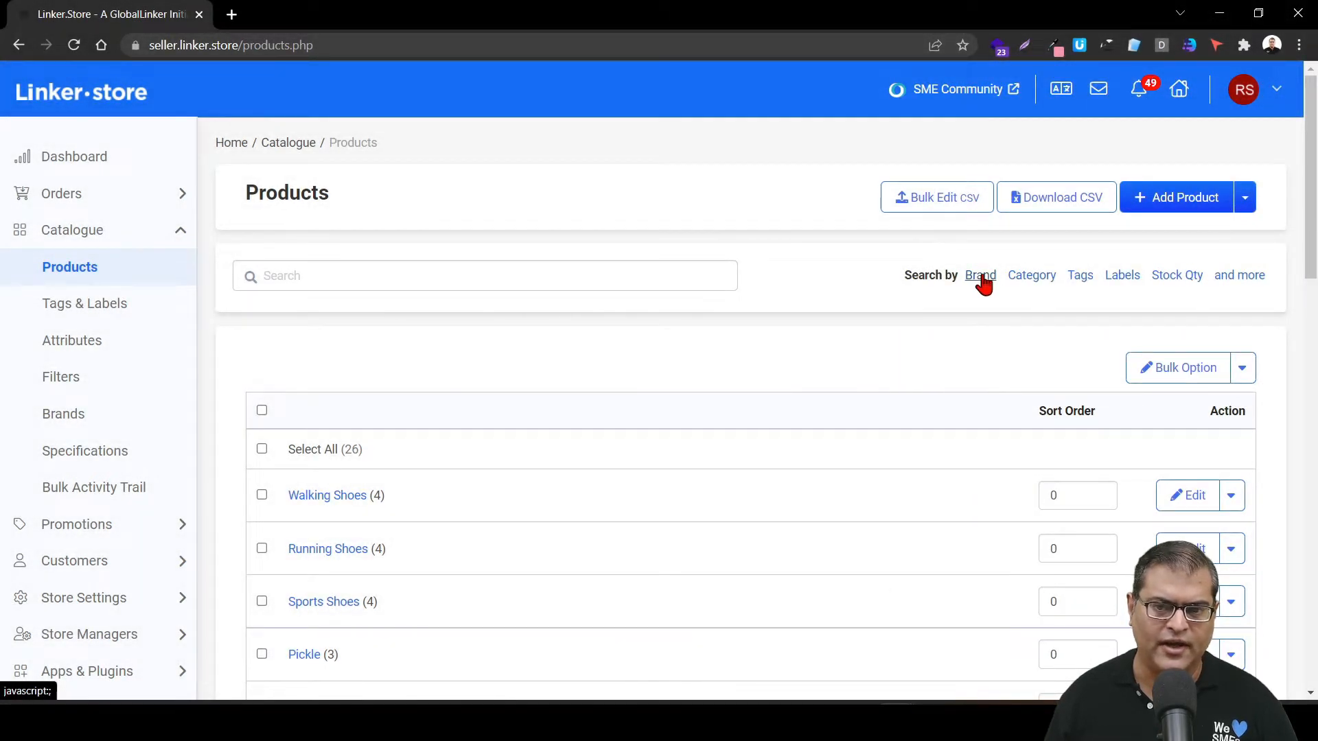
left_click(977, 278)
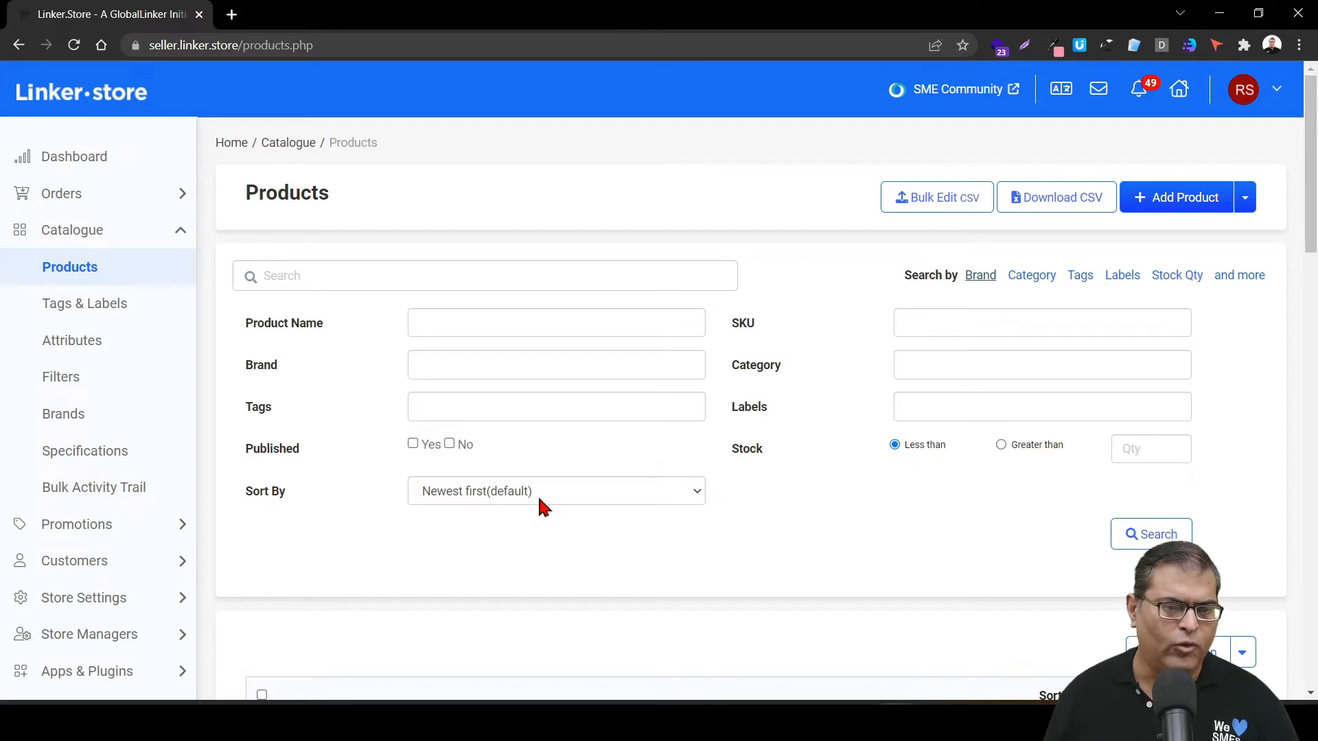
left_click(478, 495)
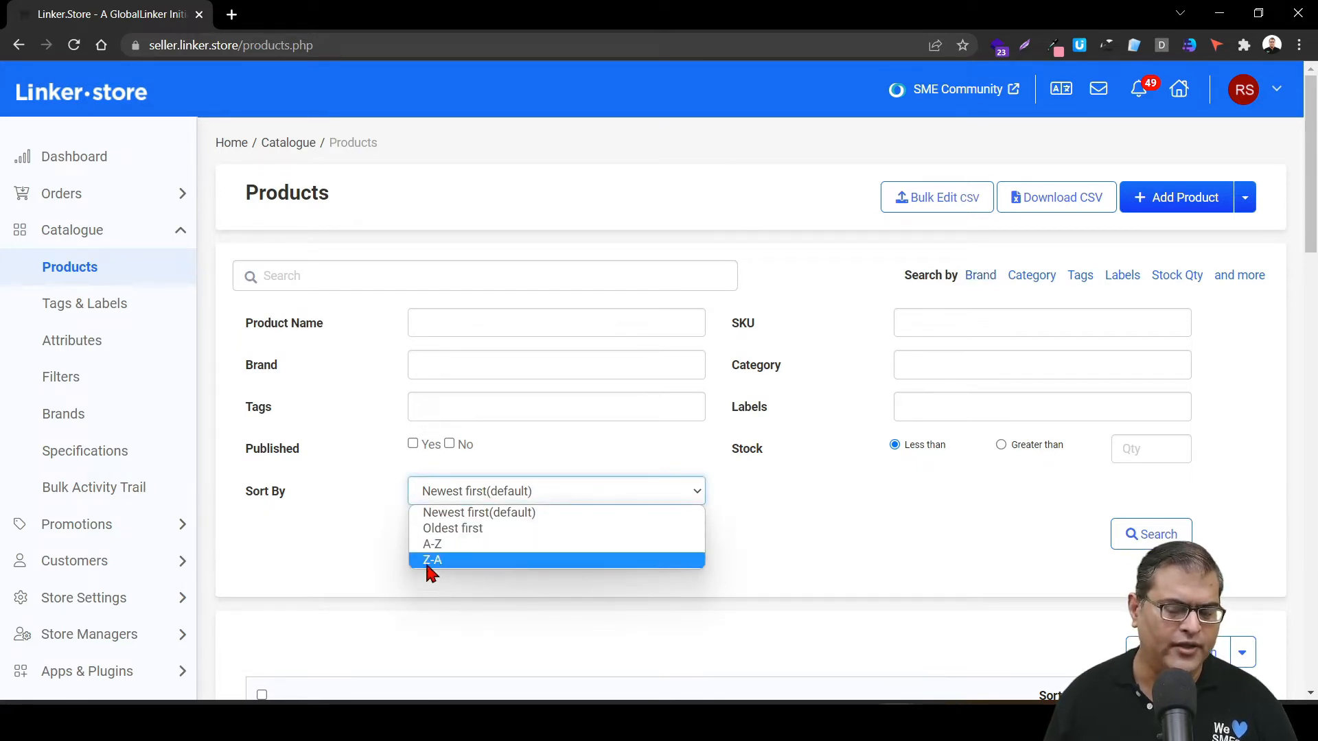
left_click(371, 545)
left_click(1228, 278)
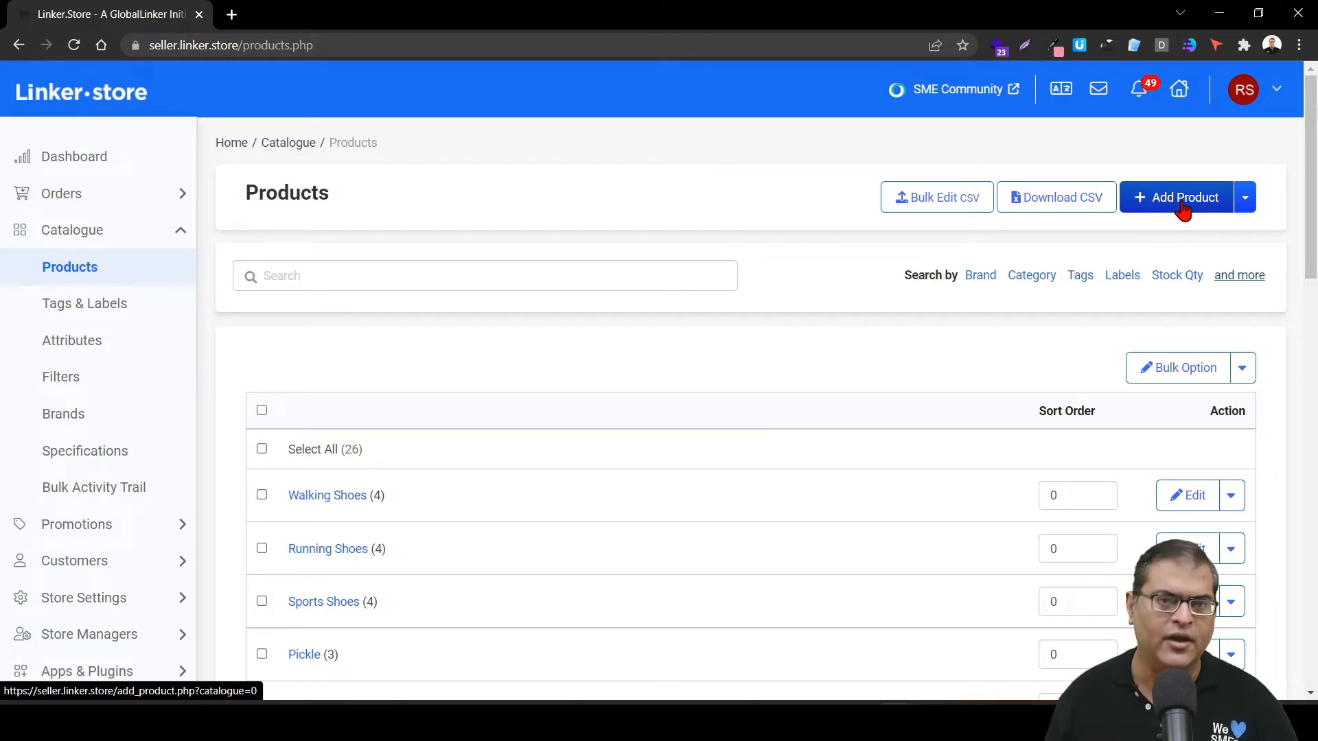
View the Import products page for its Excel and bulk image upload options, and return to the product list.
left_click(1245, 201)
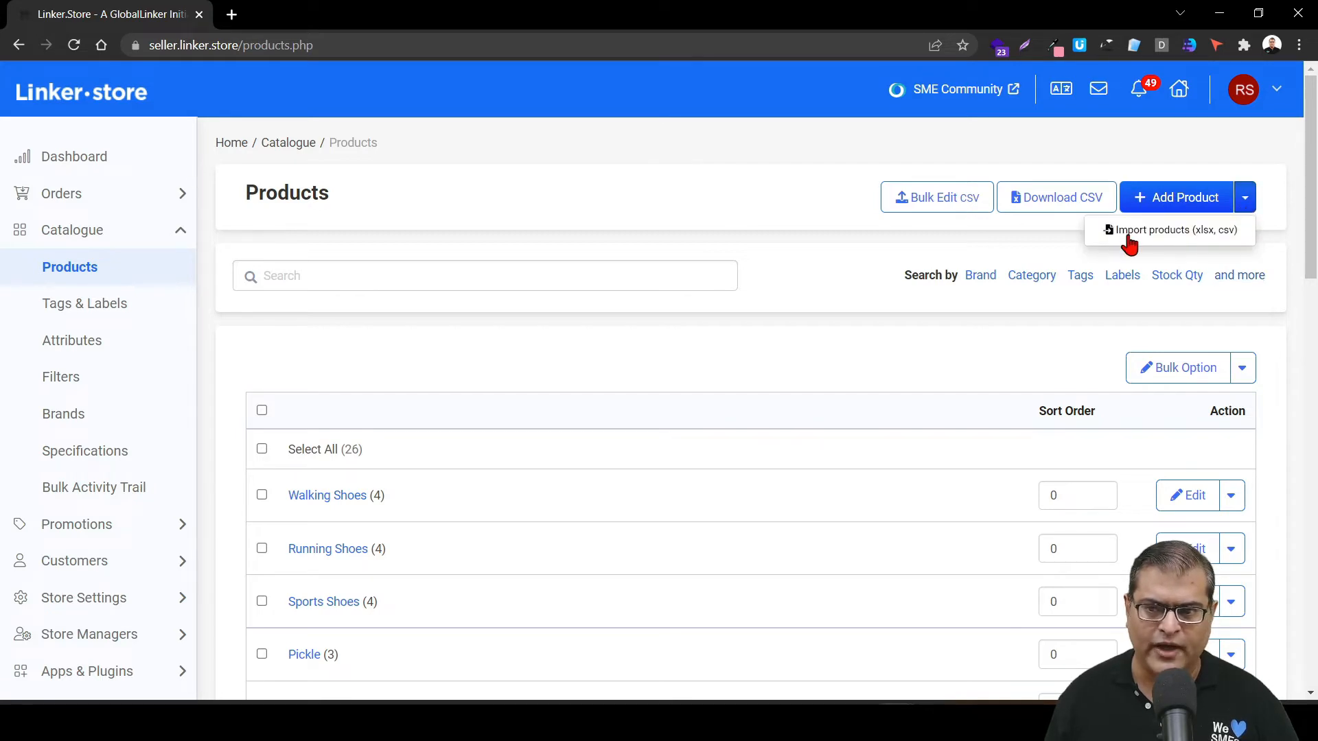
left_click(1176, 237)
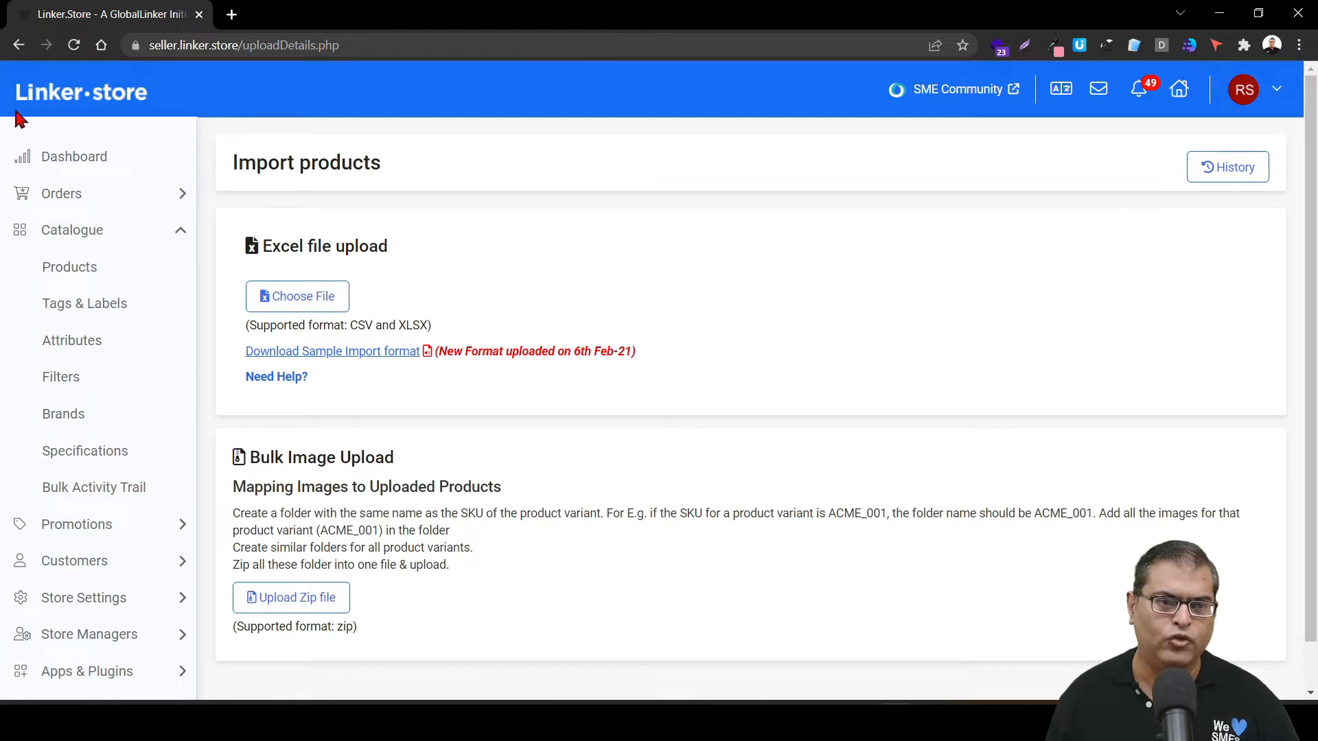
left_click(99, 282)
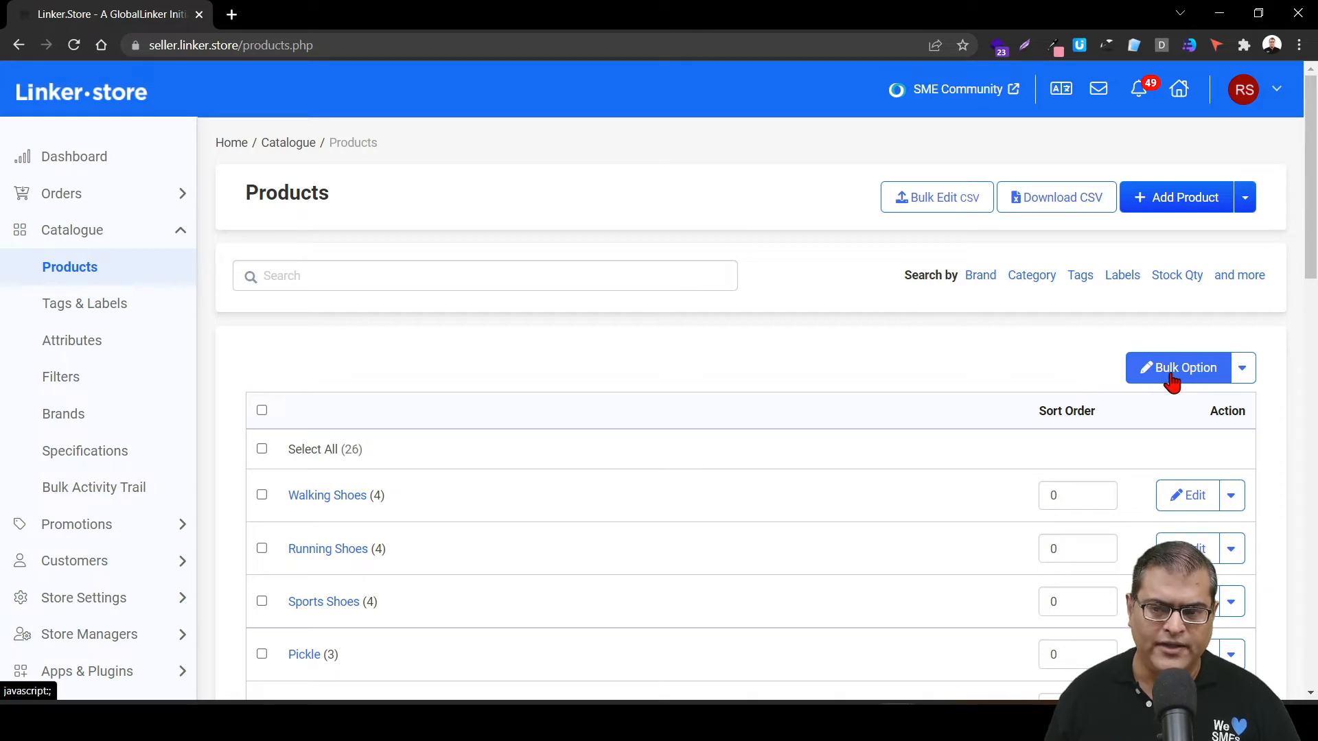
Review the bulk options for products, including tags, labels, deletion and specification upload.
left_click(1242, 368)
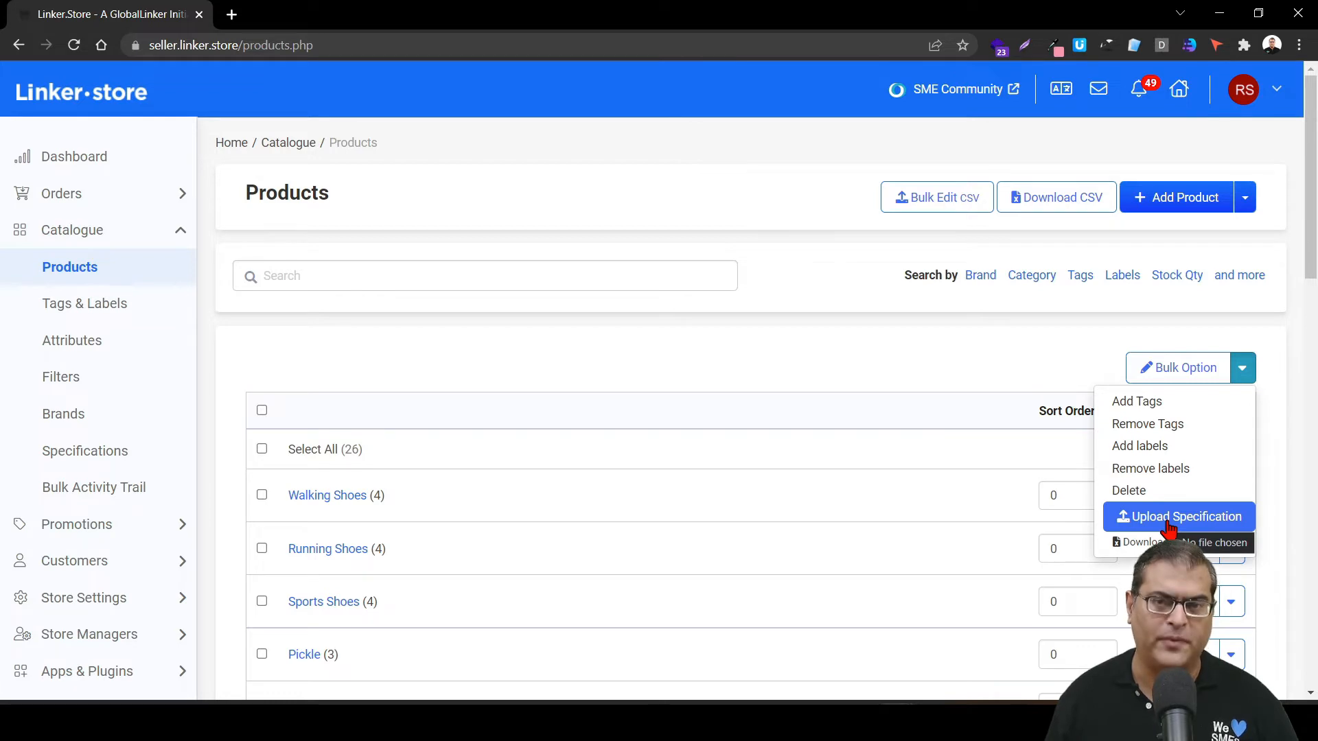
scroll(814, 403, "down", 2)
scroll(812, 401, "up", 2)
left_click(547, 397)
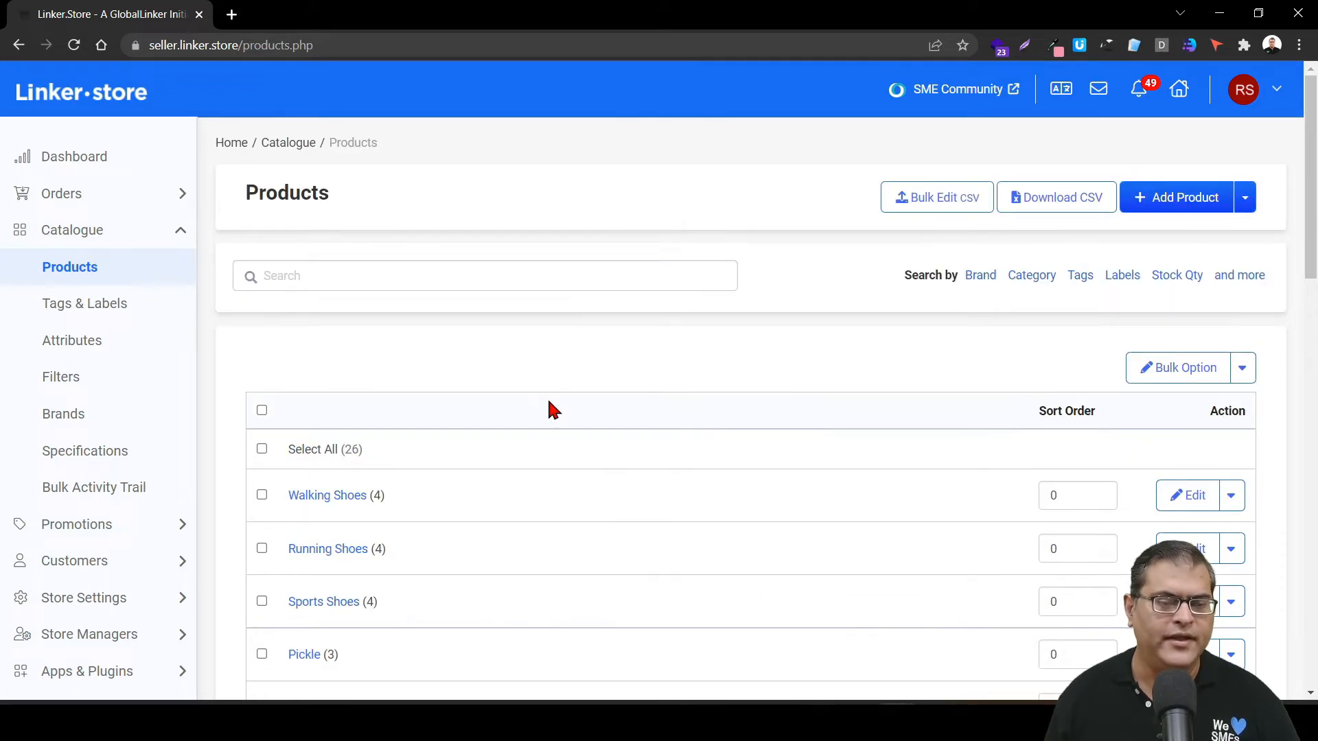
Expand the Pickle product and review the SKU, price, stock and actions of its variants.
scroll(550, 405, "down", 2)
scroll(549, 406, "up", 1)
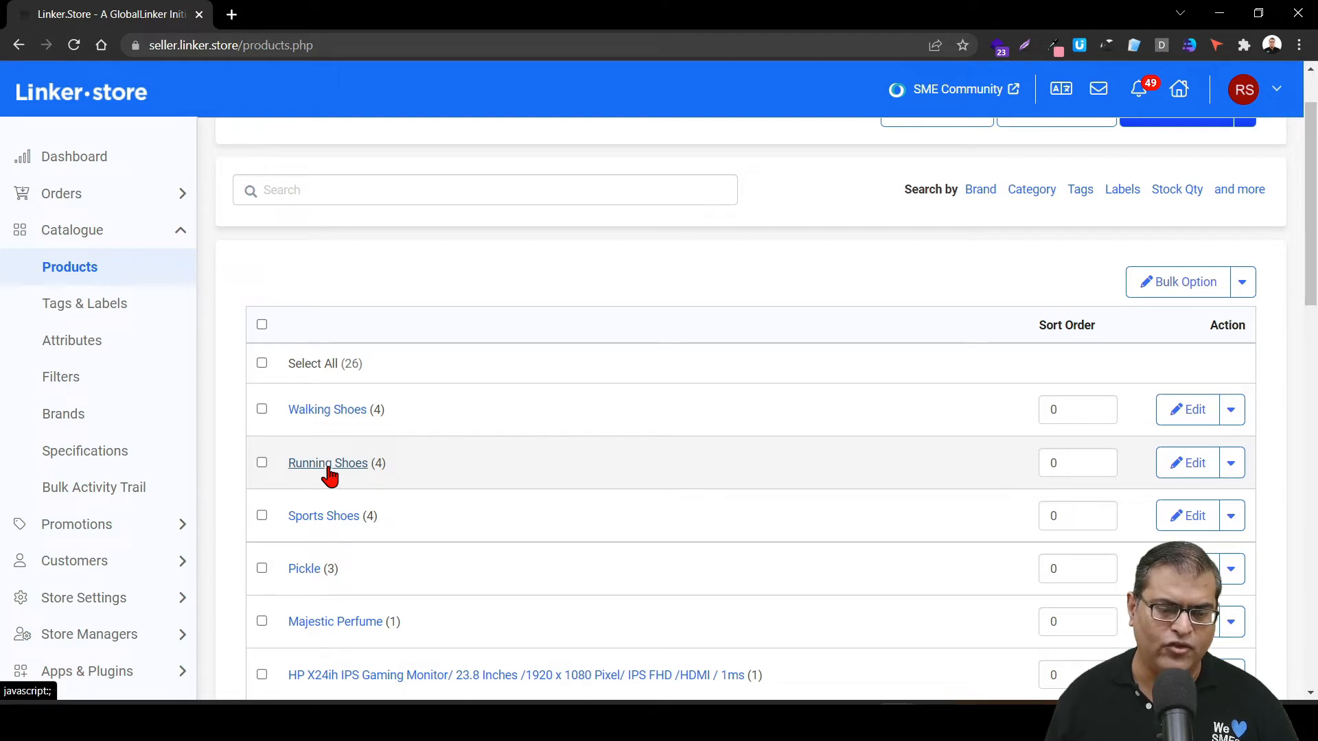
left_click(303, 572)
scroll(376, 550, "down", 3)
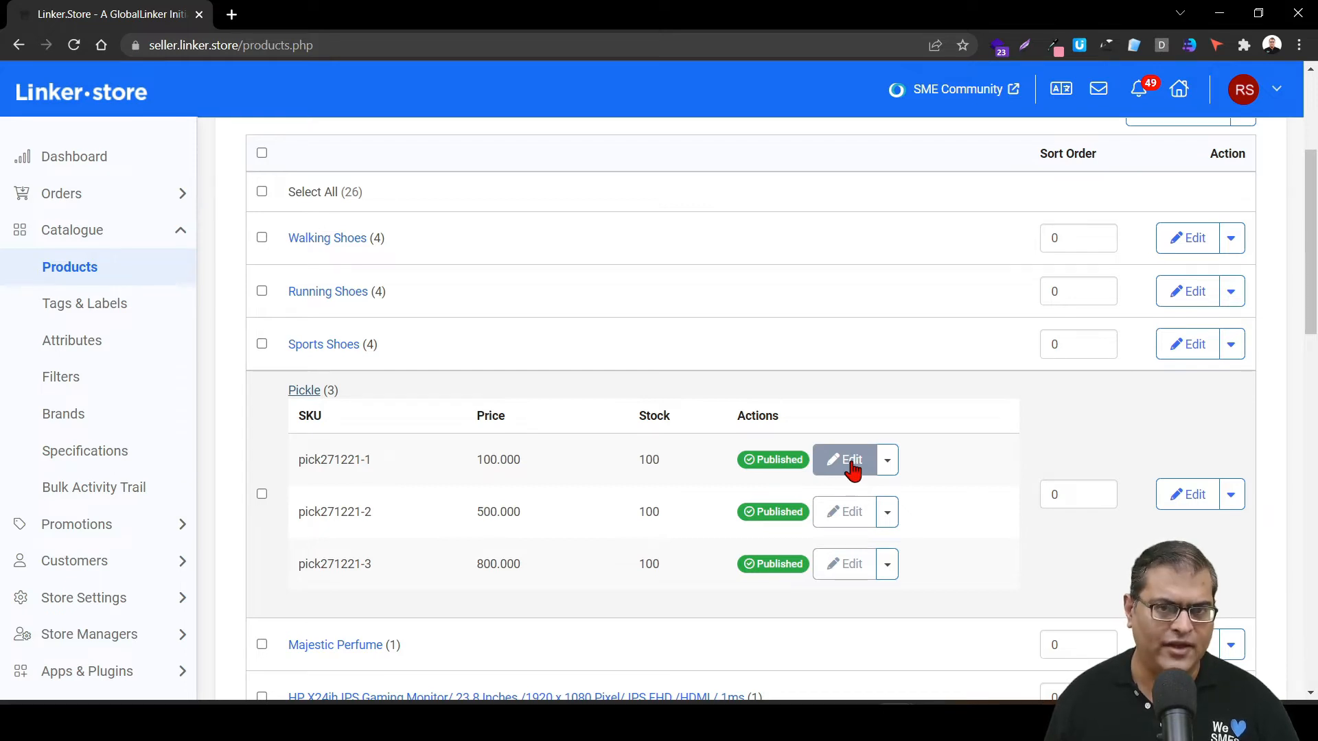
scroll(851, 470, "up", 4)
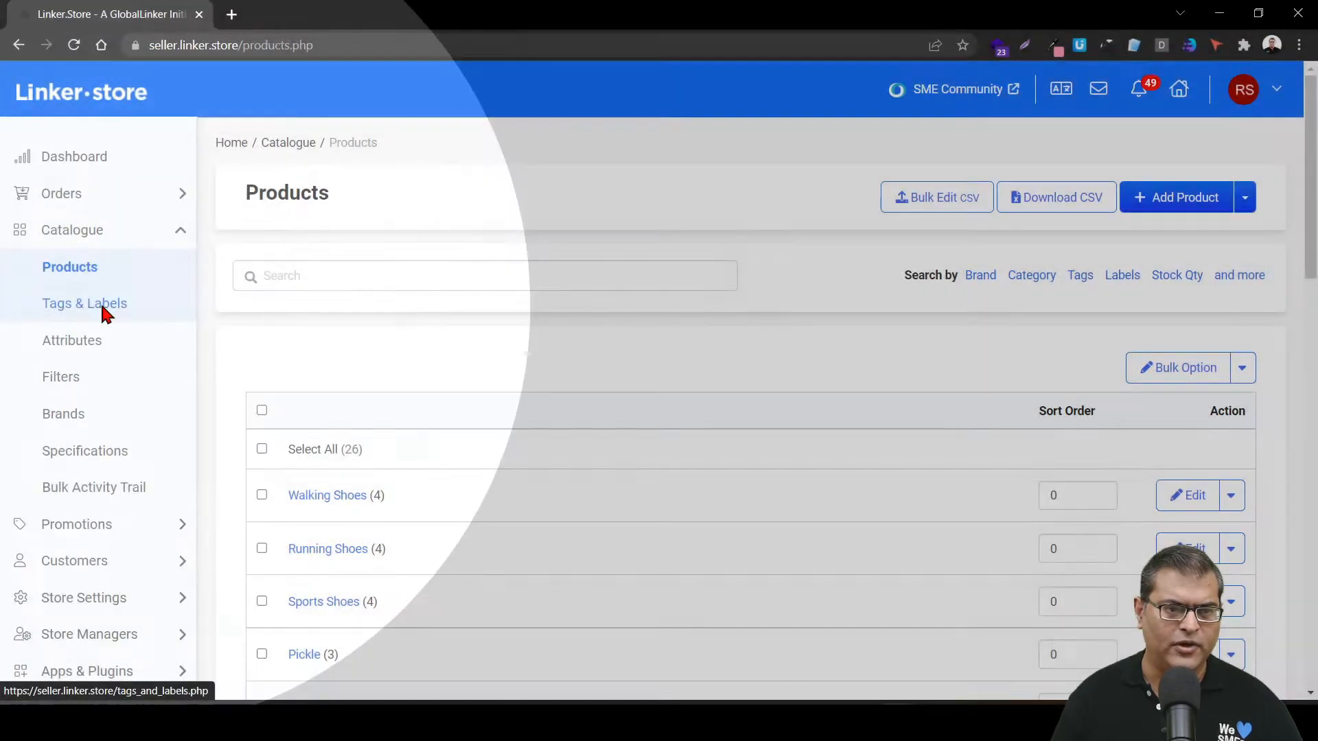
Review the lists of tags and labels on the Tags & Labels page, including the label styles.
left_click(104, 309)
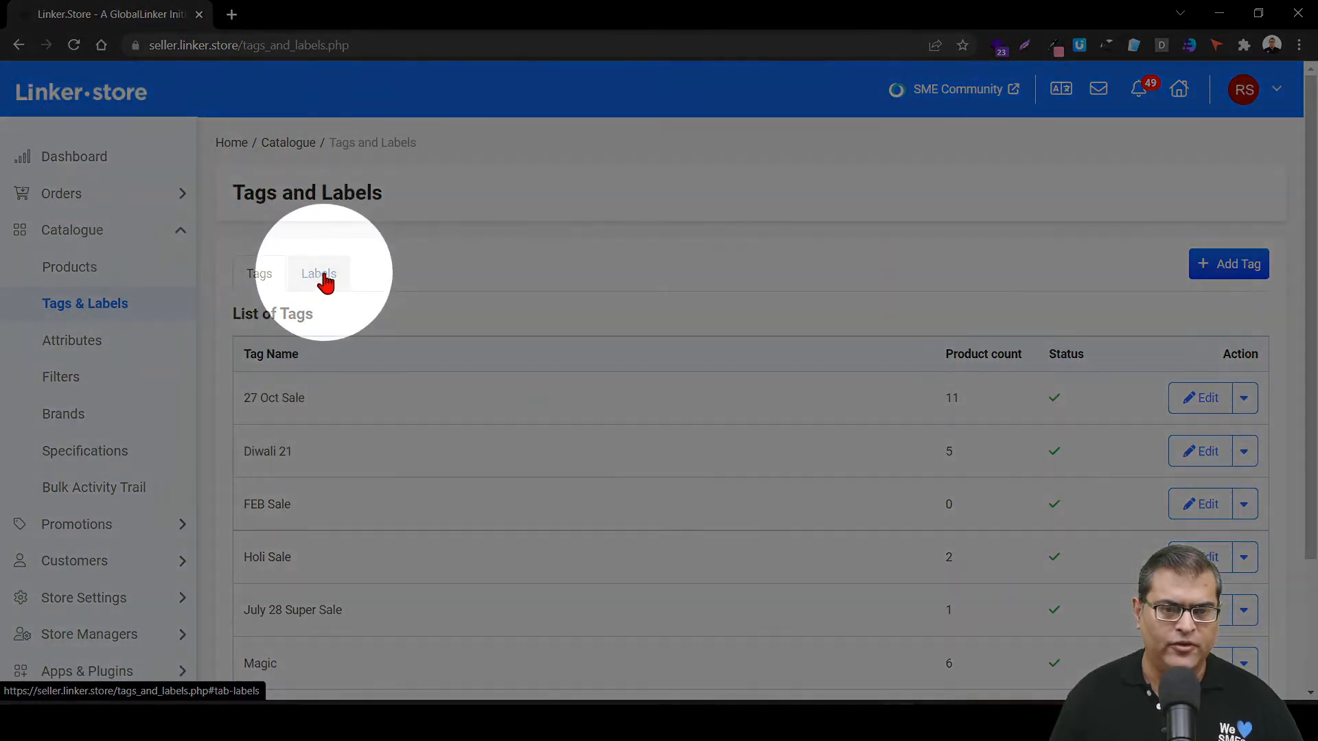
left_click(325, 282)
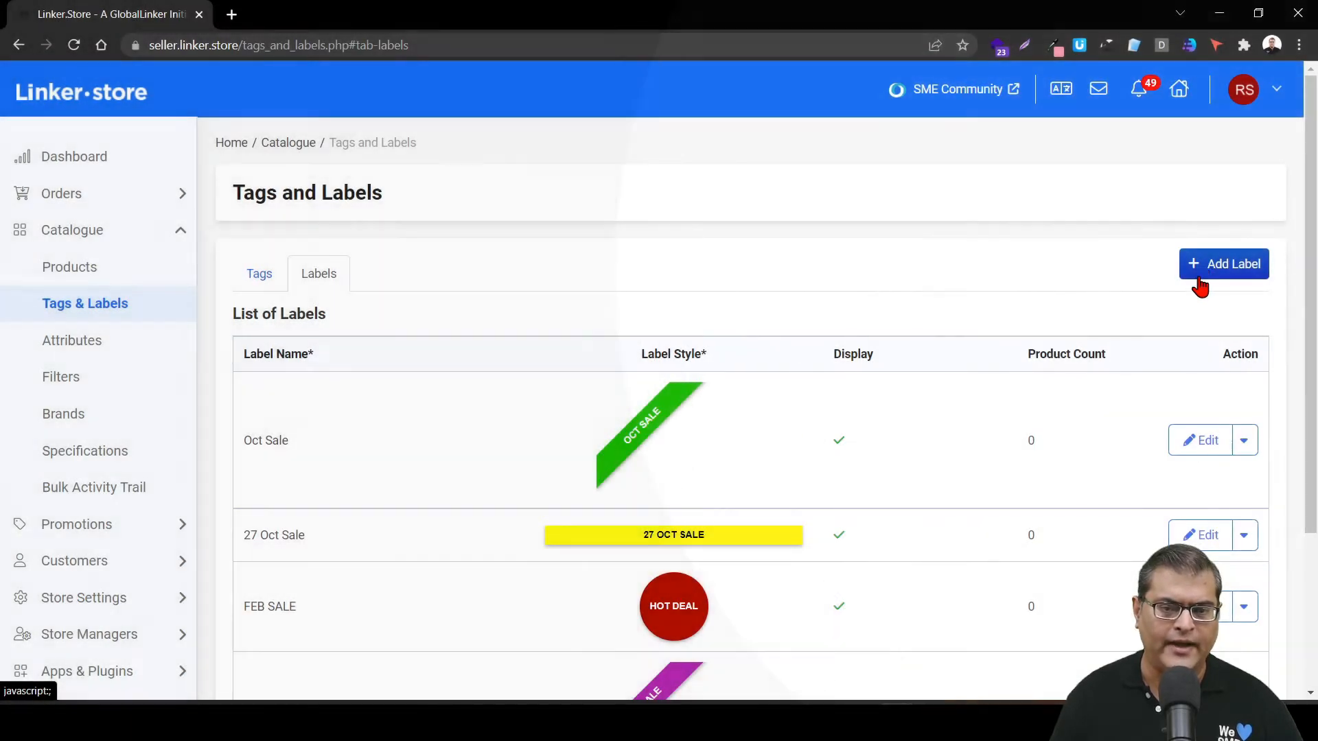
scroll(587, 458, "down", 3)
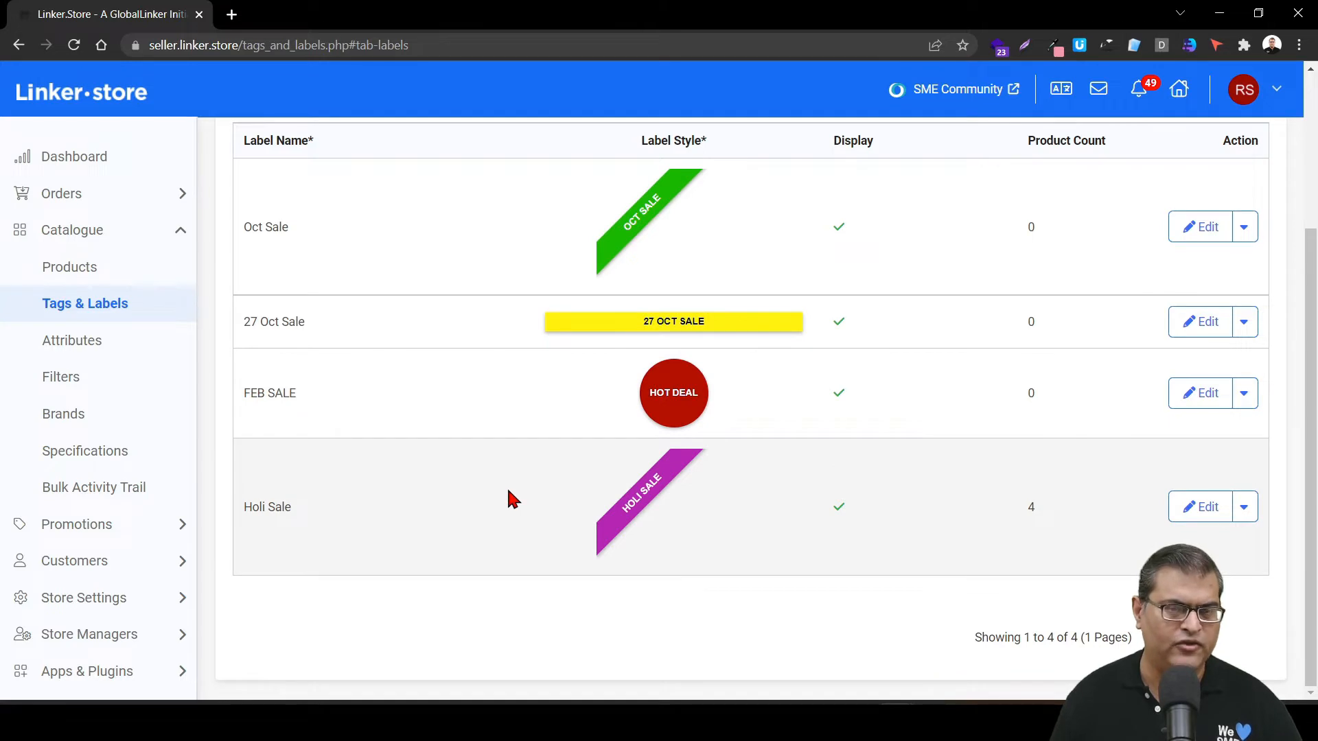
scroll(511, 499, "up", 1)
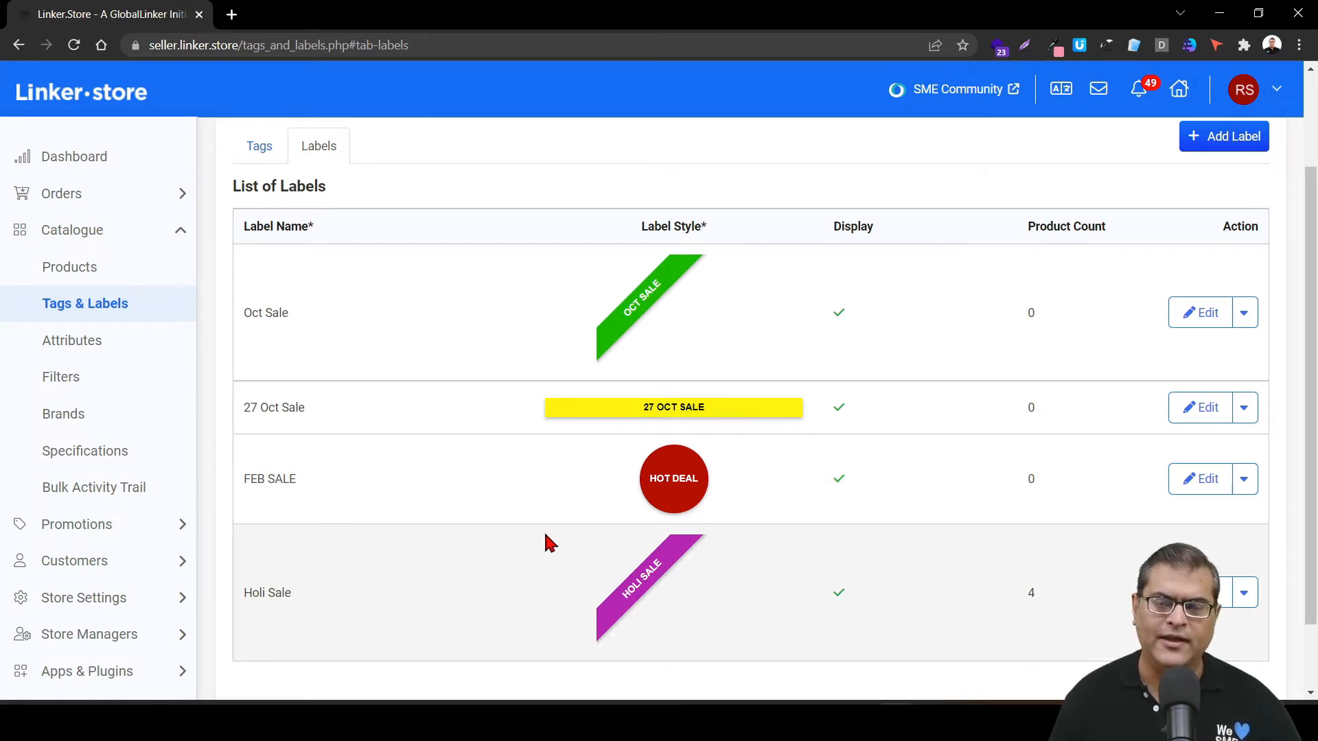
scroll(549, 542, "up", 2)
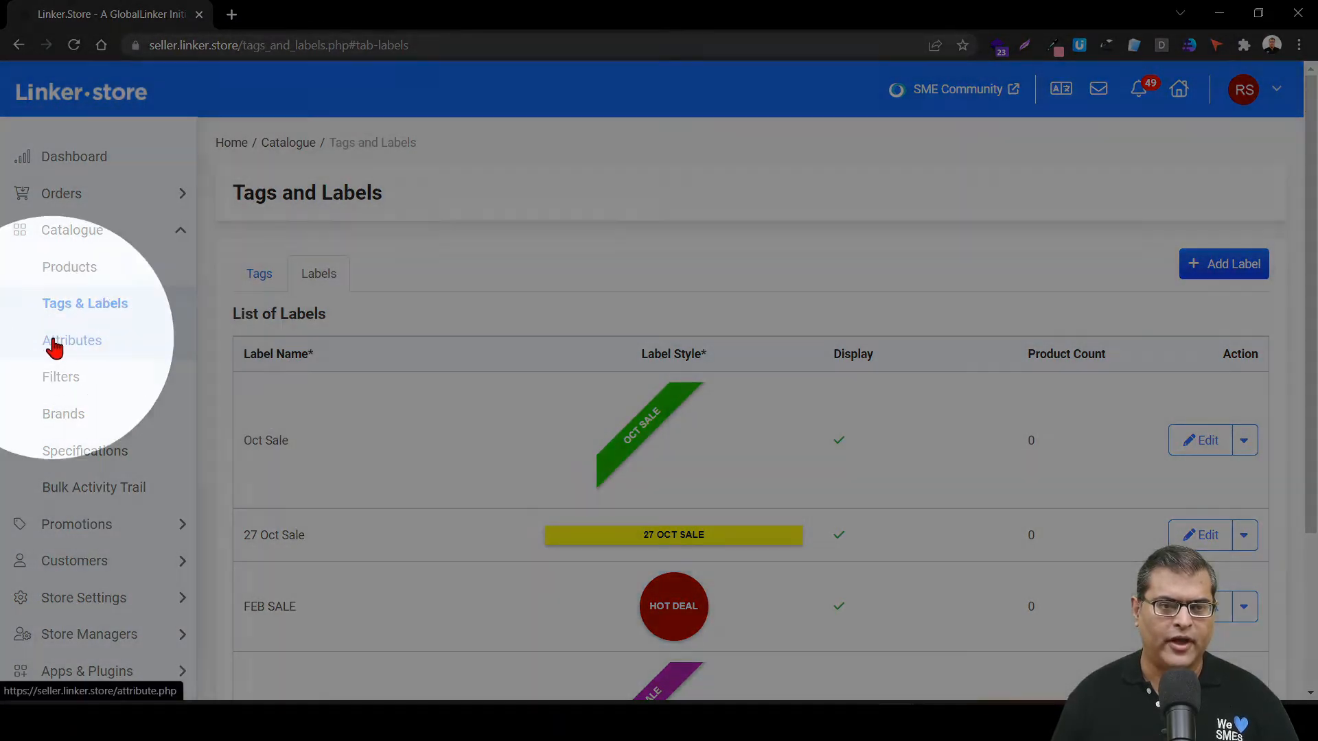
Open the Size attribute from the list of attributes and examine its values and sort order.
left_click(54, 347)
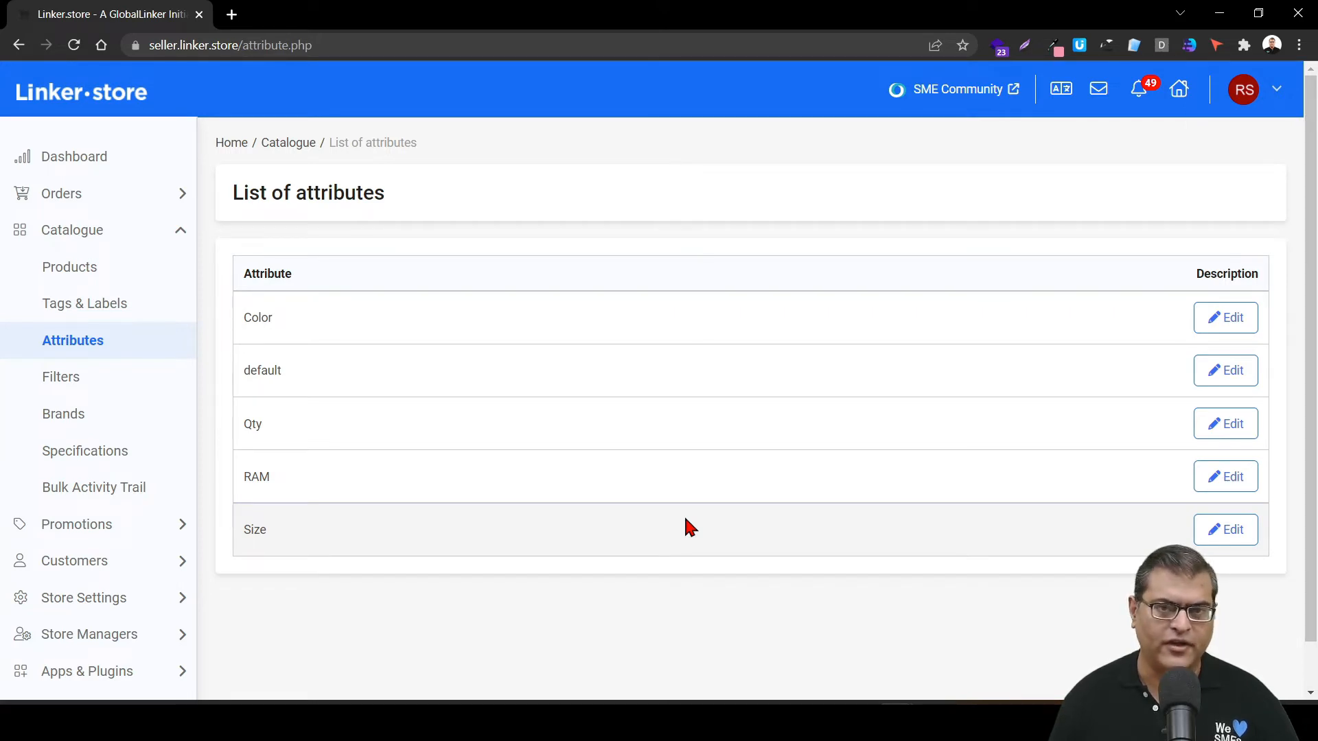
left_click(1210, 538)
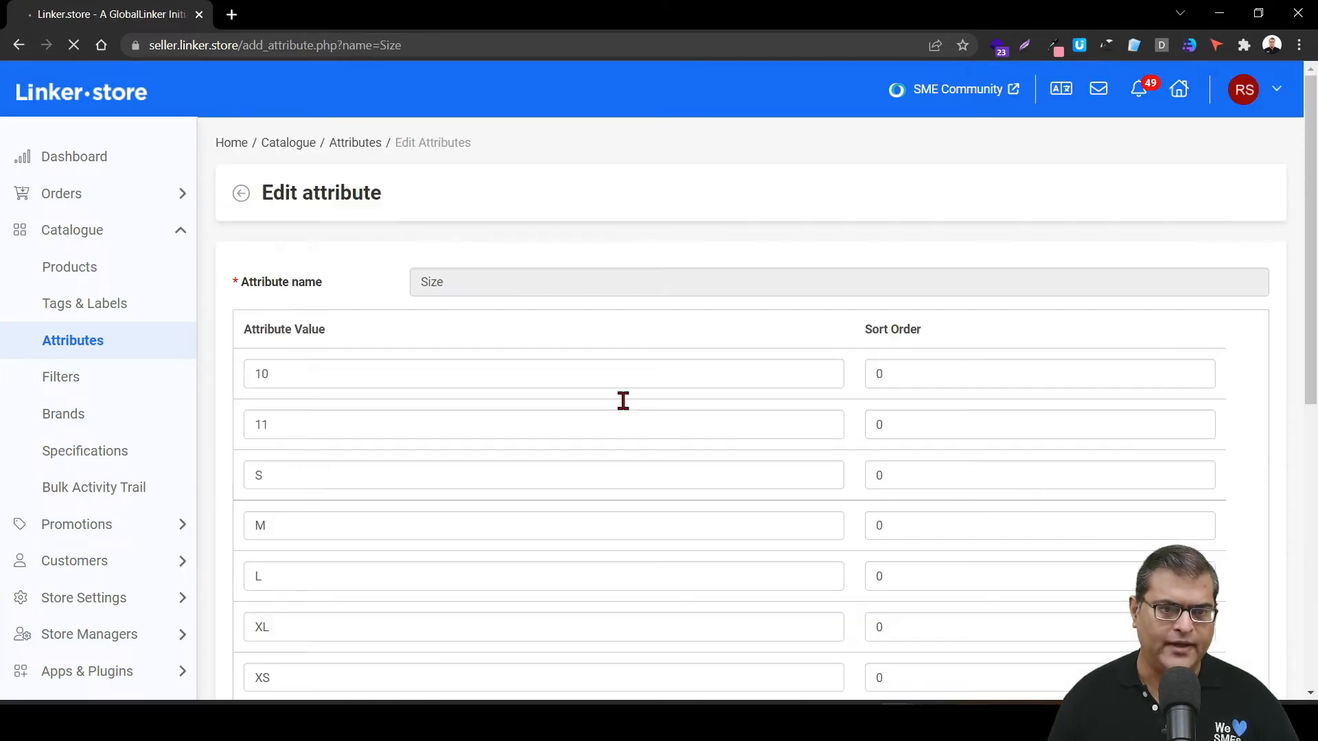
scroll(660, 491, "down", 5)
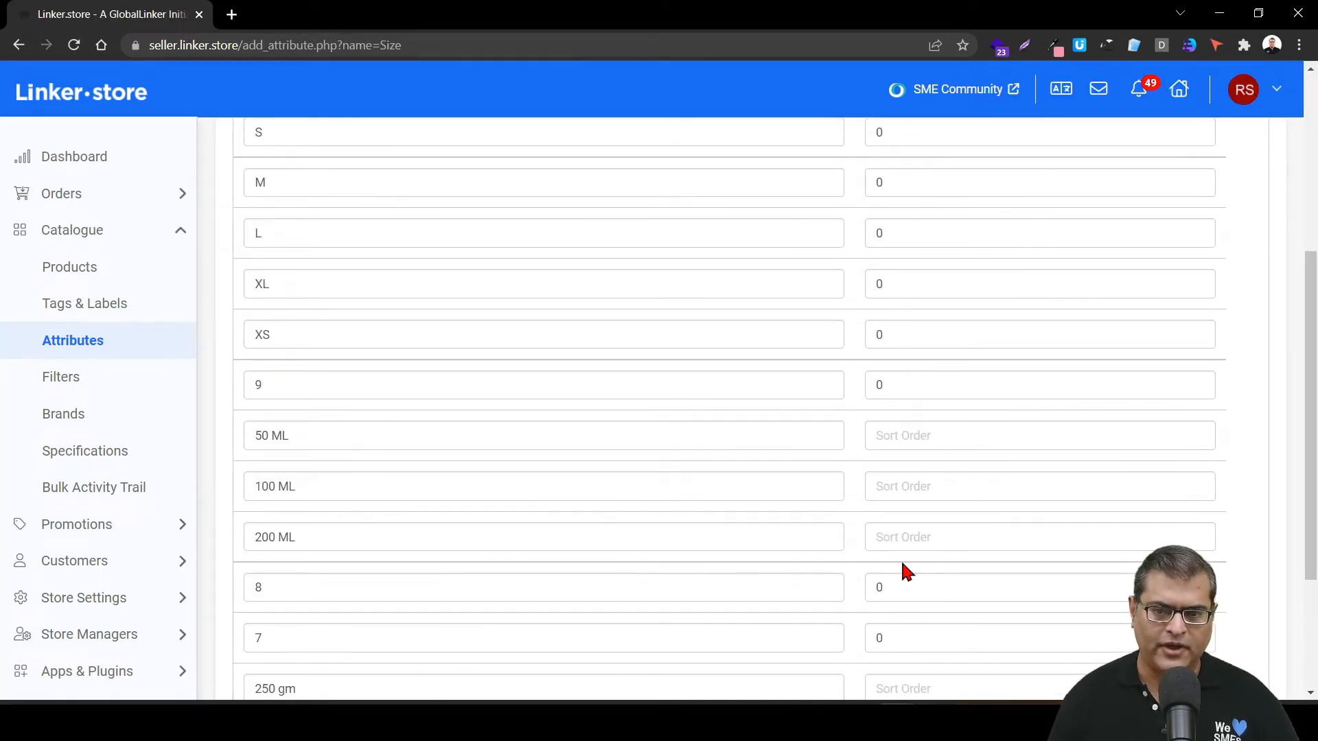
scroll(900, 558, "up", 5)
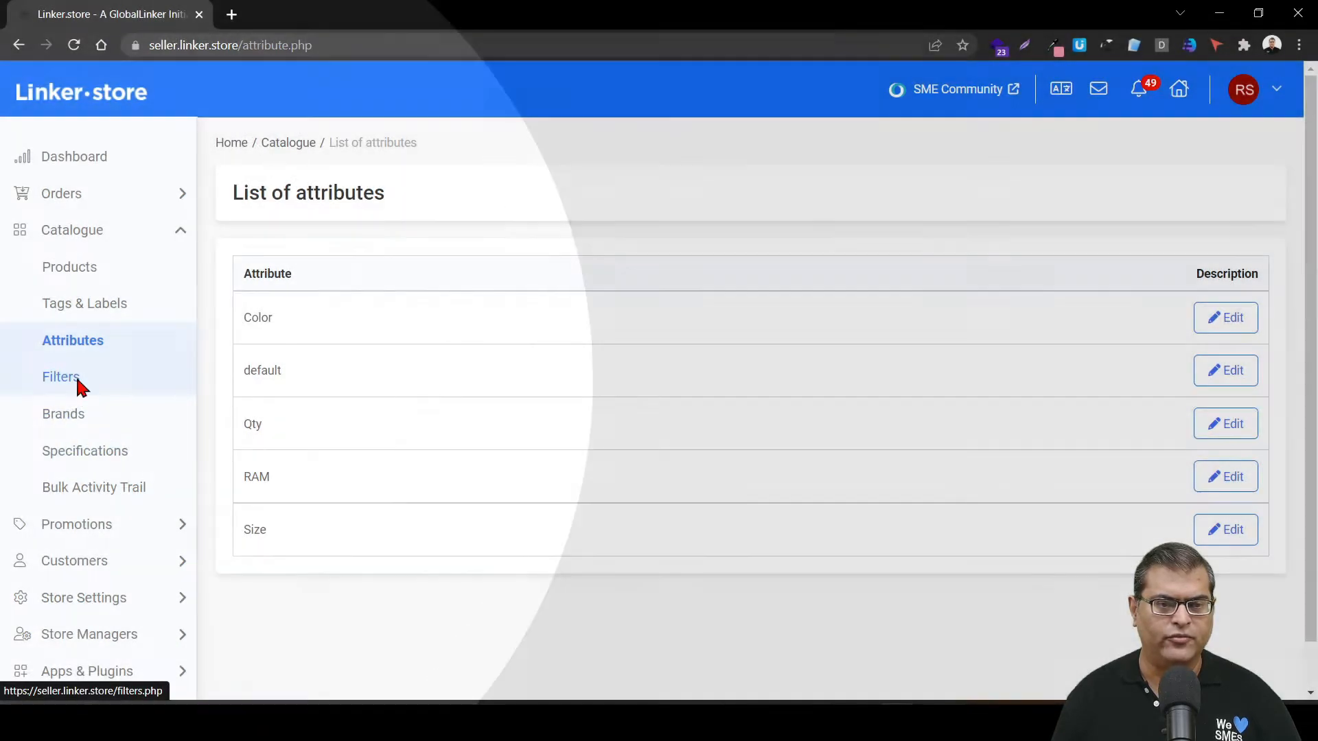
Open the Color filter group from the list of filters, and view the list of brands.
left_click(76, 383)
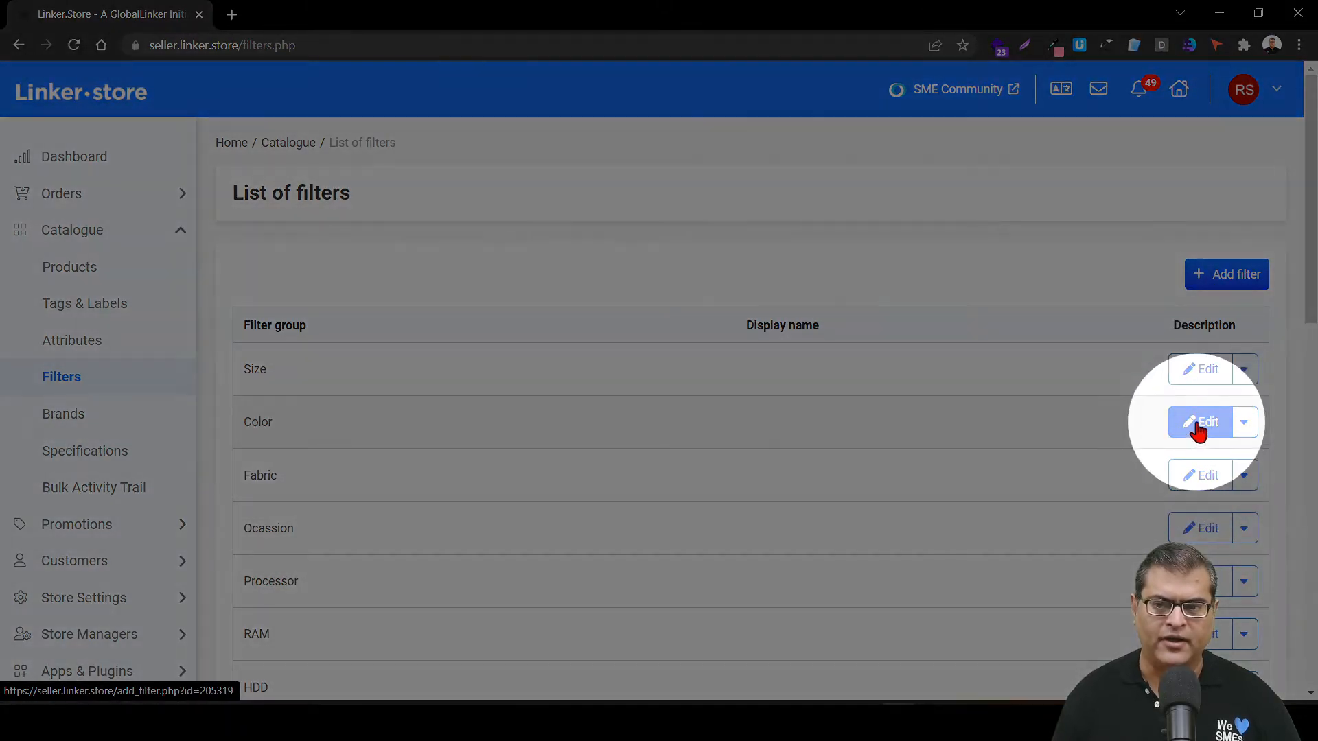
left_click(1197, 431)
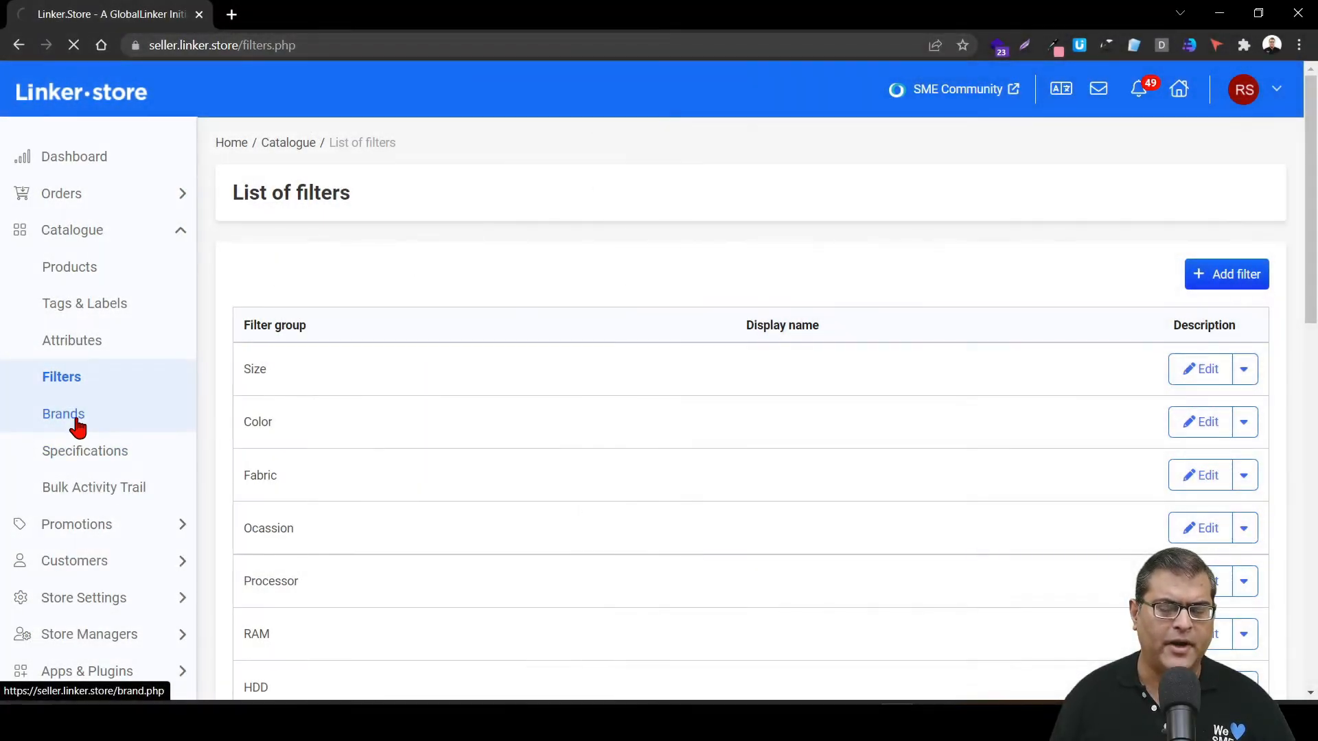
left_click(80, 430)
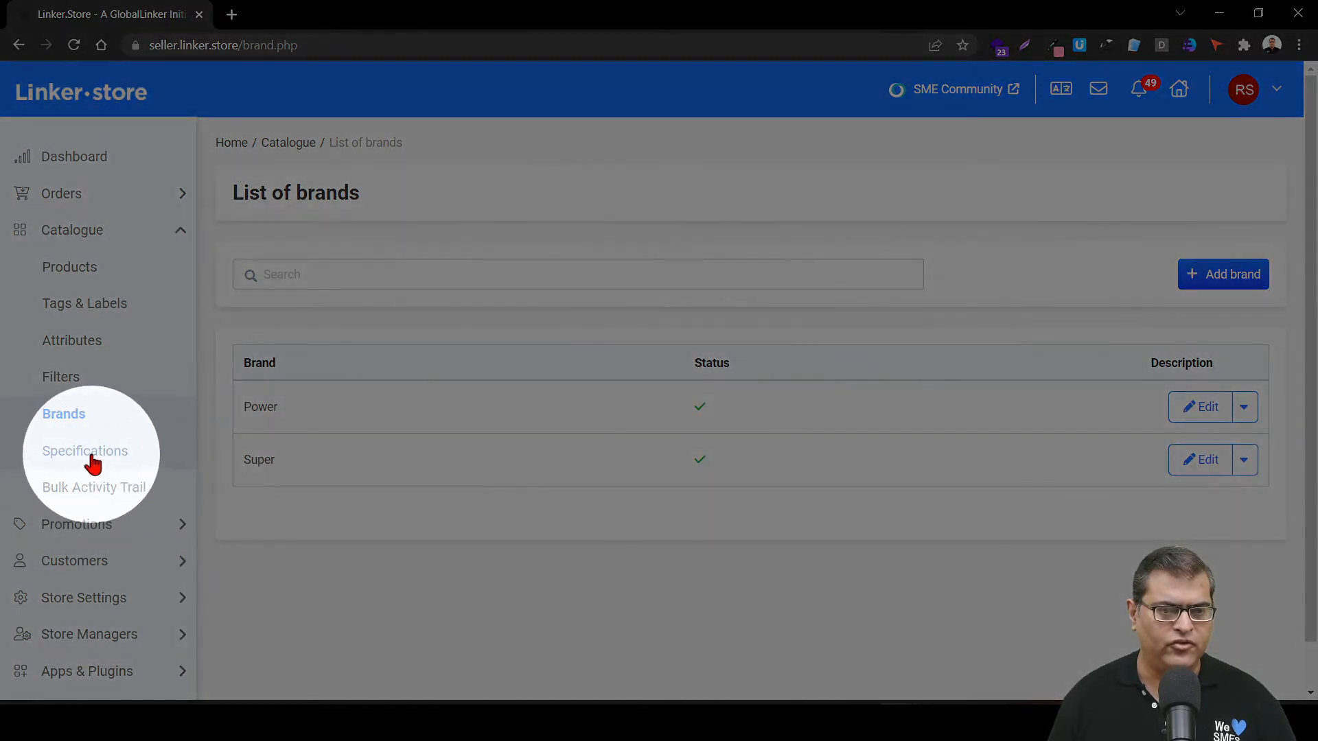
View the catalogue's Specifications page and the import files on the Bulk Activity Trail page.
left_click(94, 461)
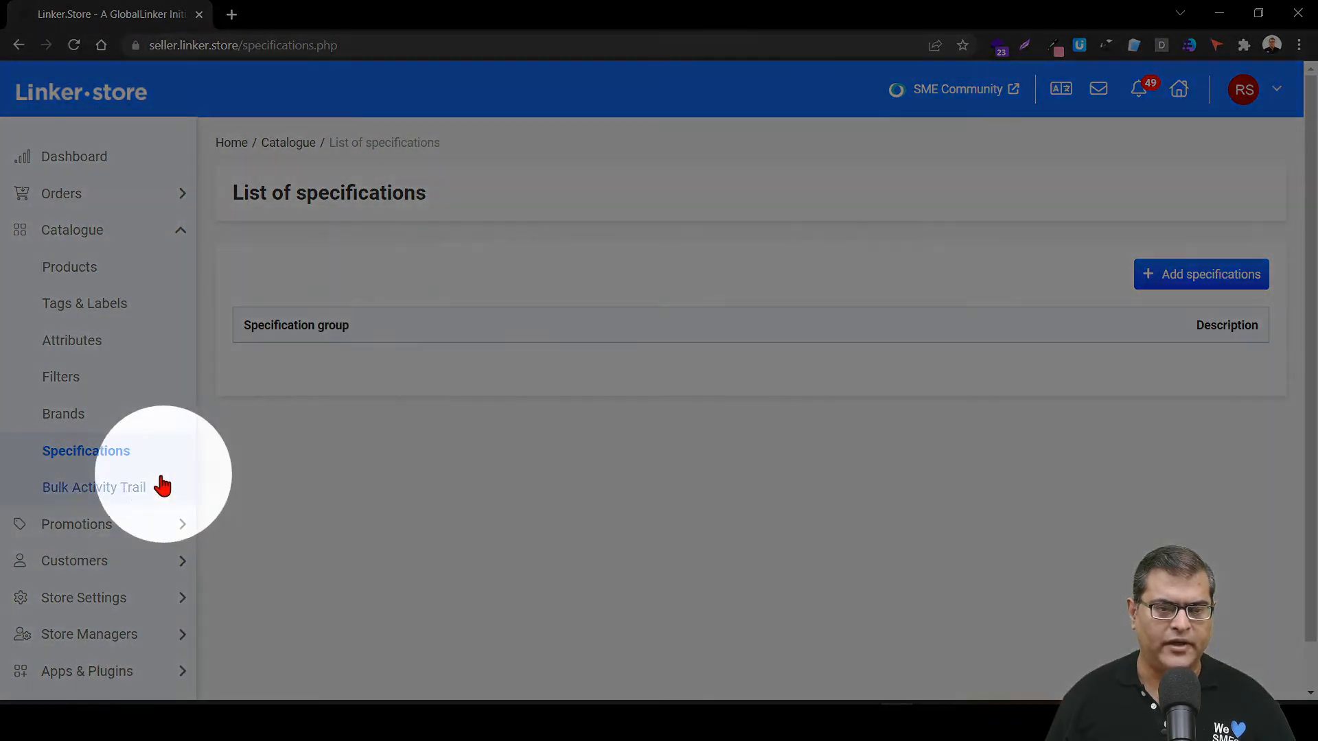
left_click(117, 487)
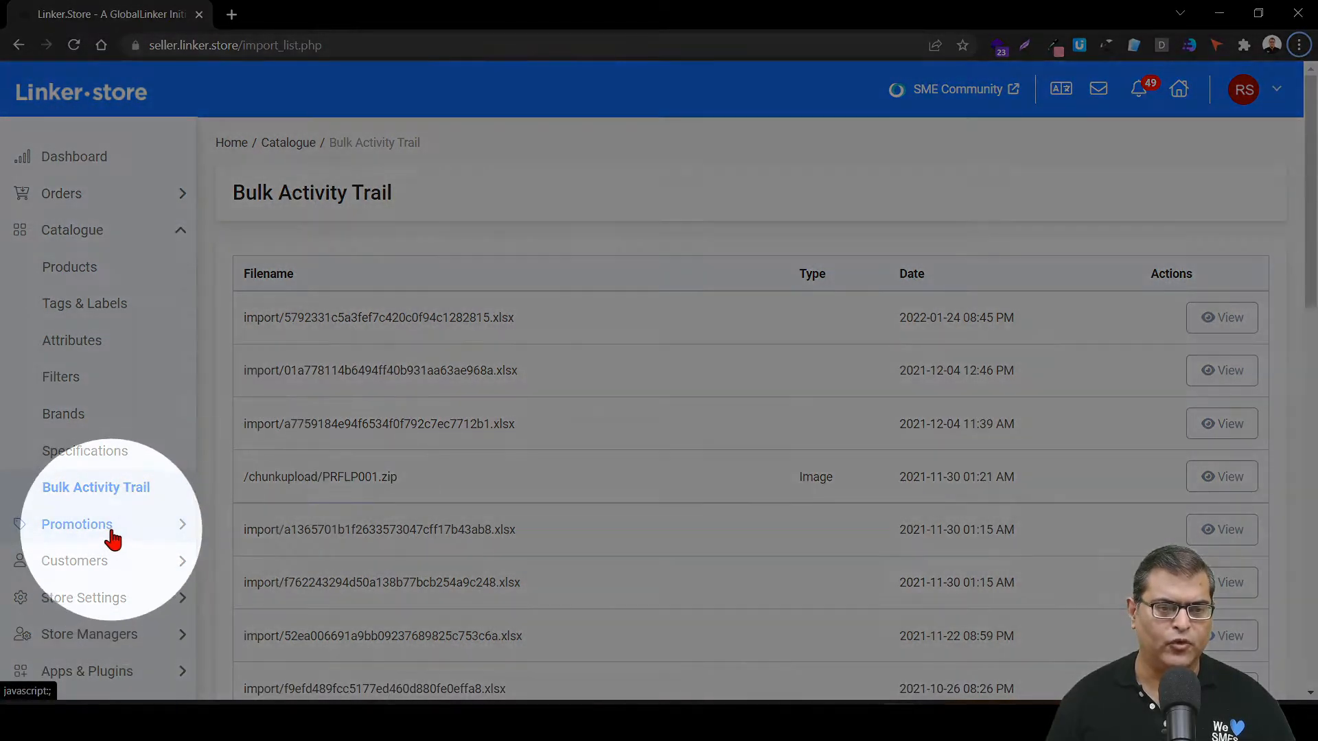
Review the Discount Coupons and Schemes pages under Promotions.
left_click(112, 535)
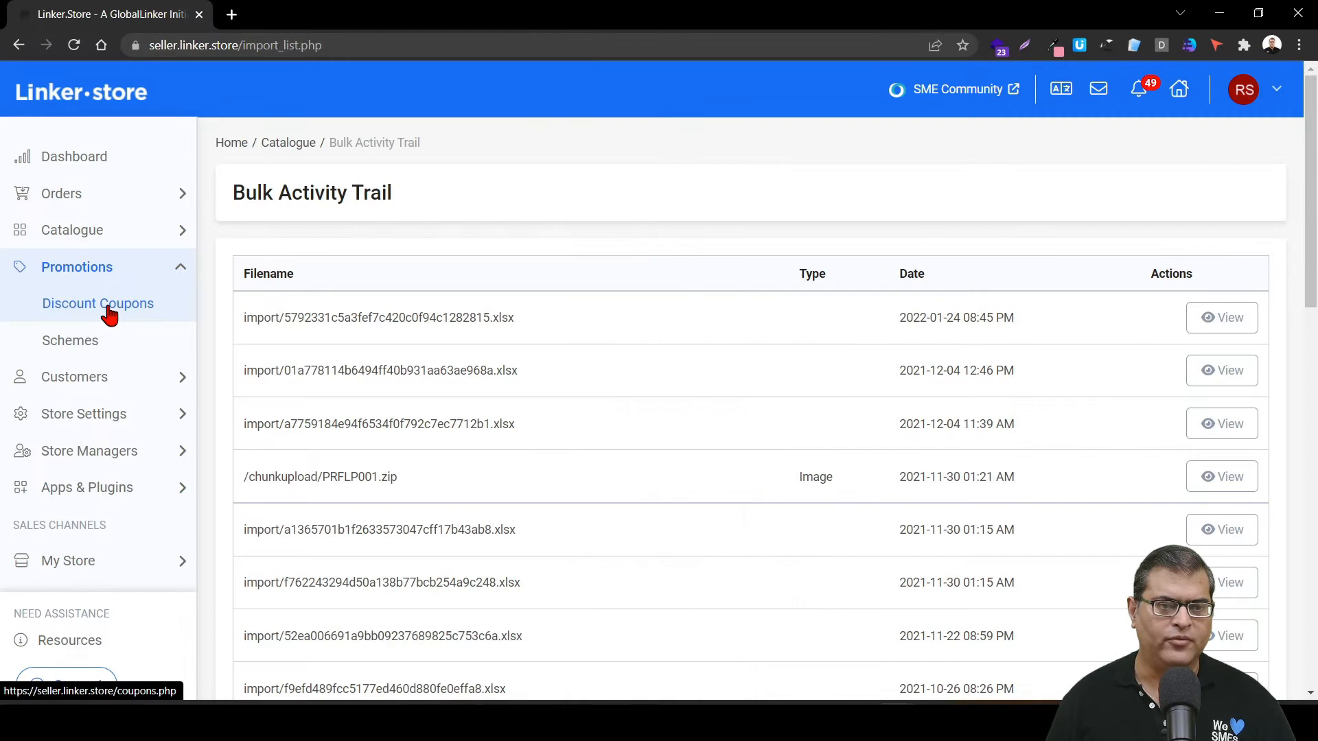
left_click(123, 310)
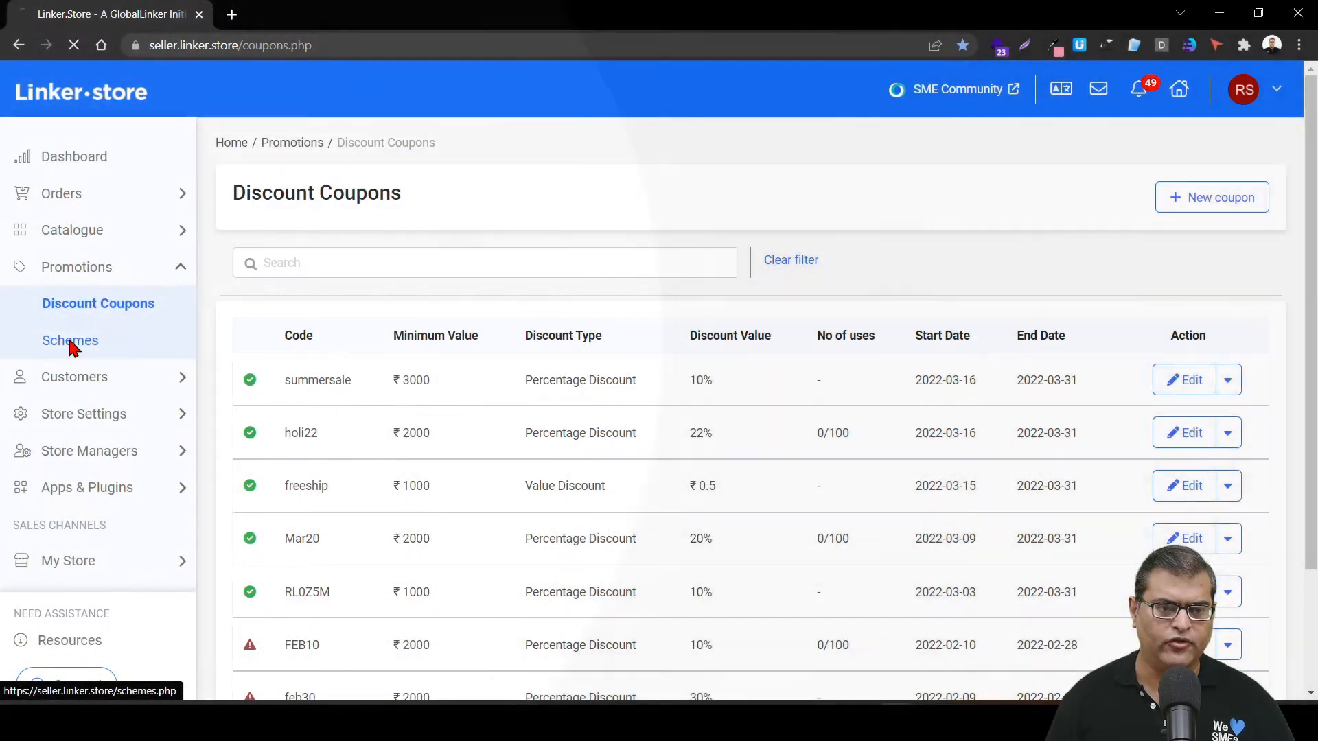
left_click(70, 341)
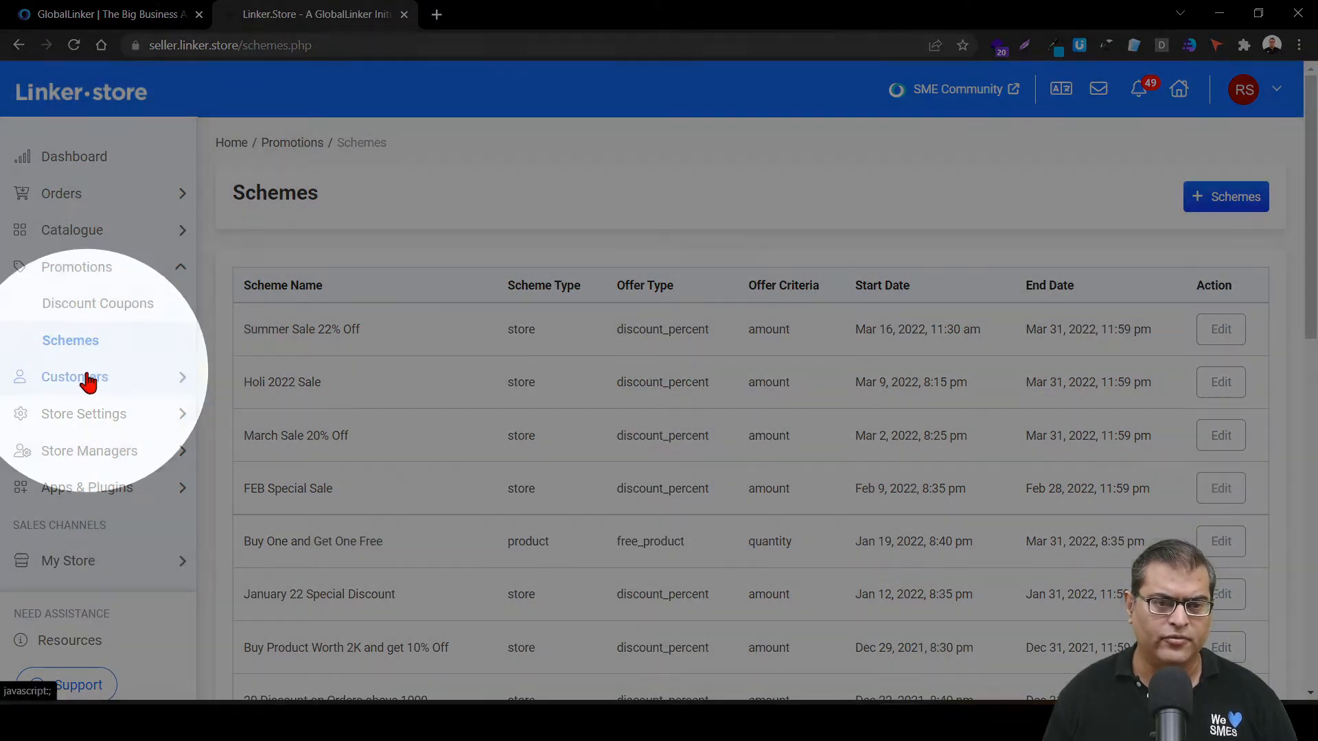
Open the Registered Users page under Customers and review its Excel import, search filters and shopper list.
left_click(87, 376)
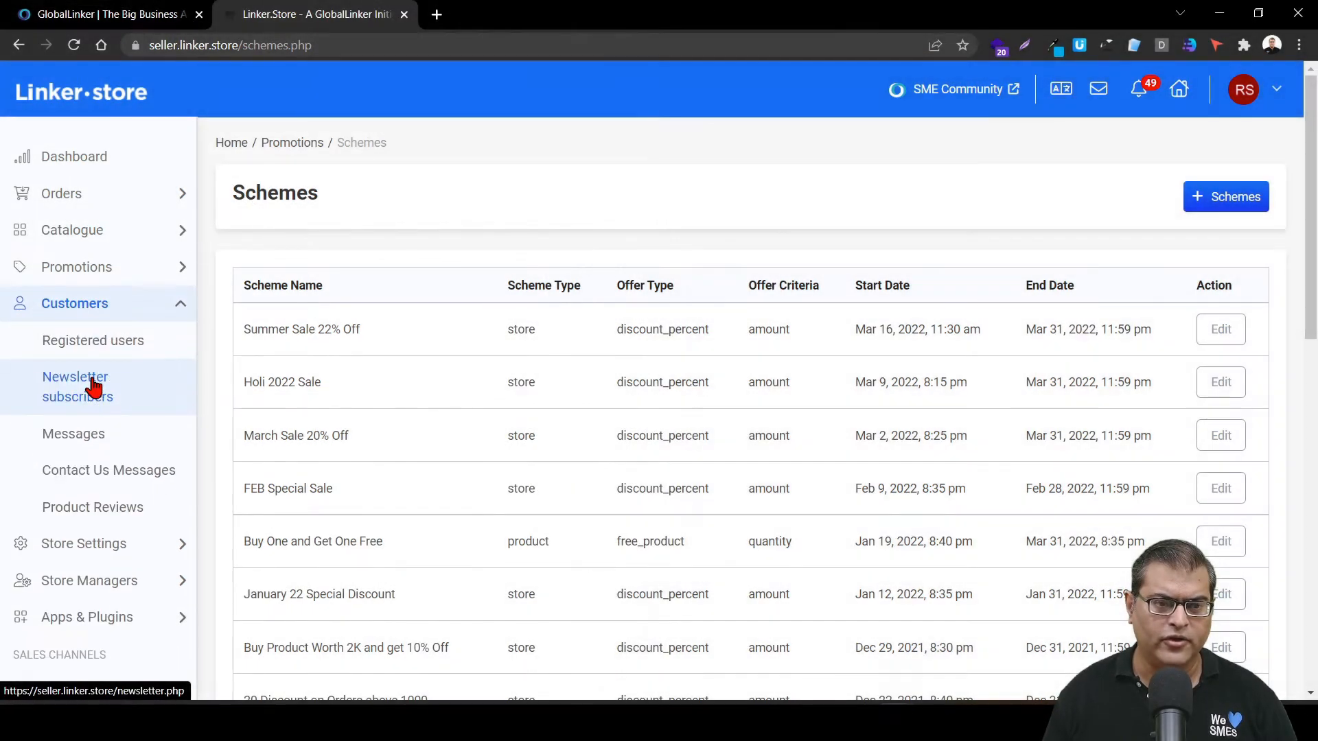
left_click(95, 341)
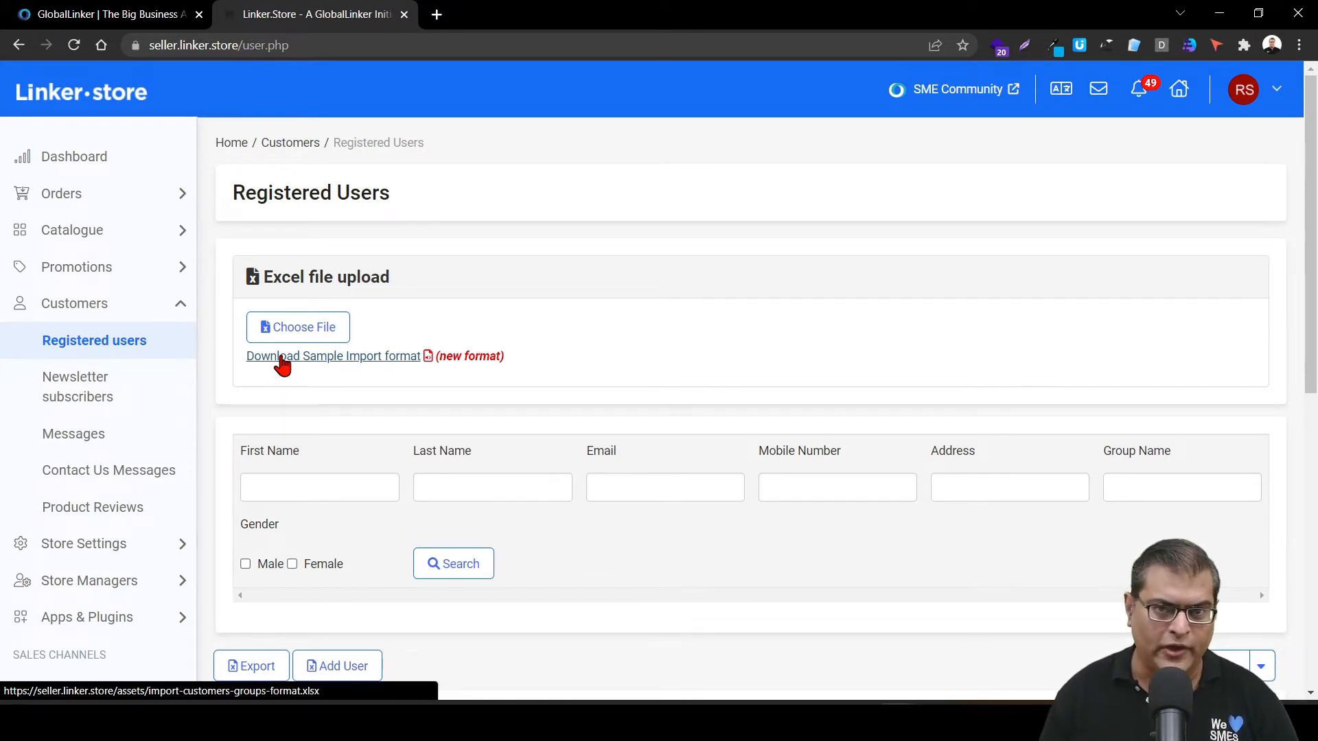
scroll(291, 373, "down", 2)
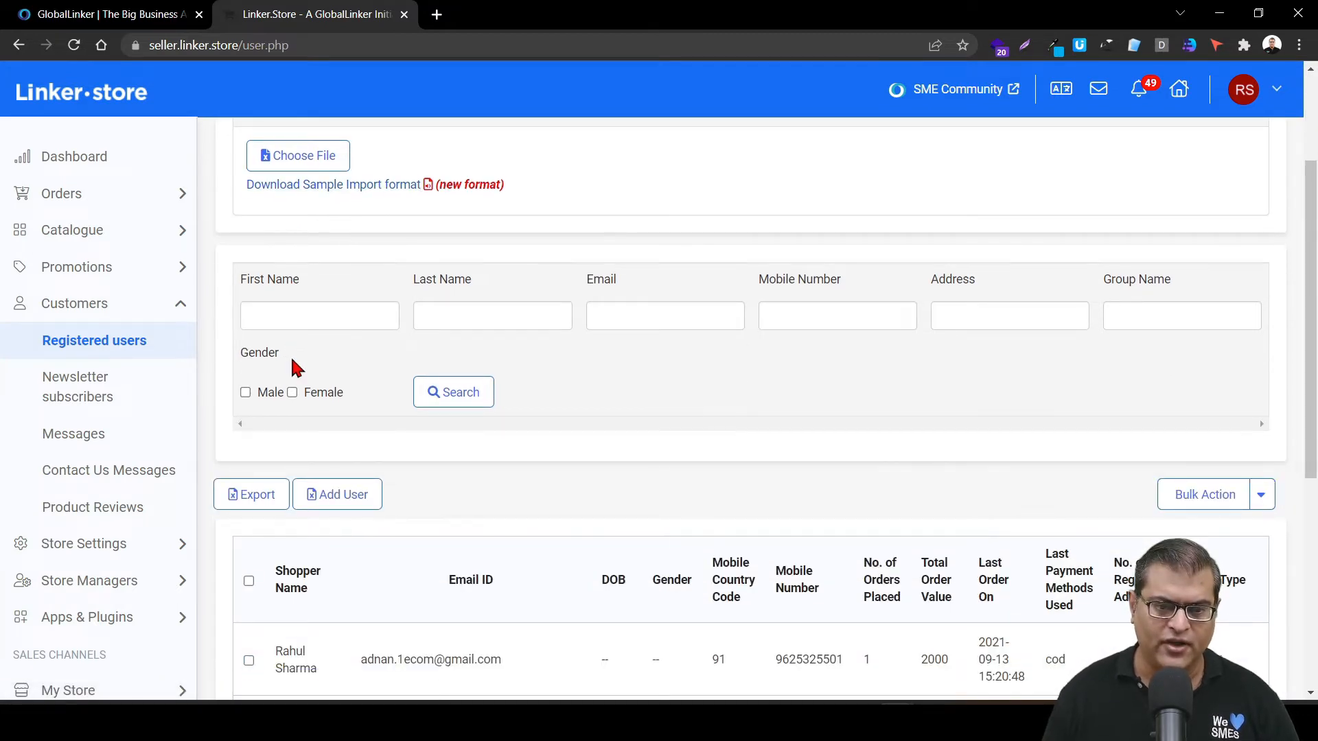
scroll(295, 368, "down", 3)
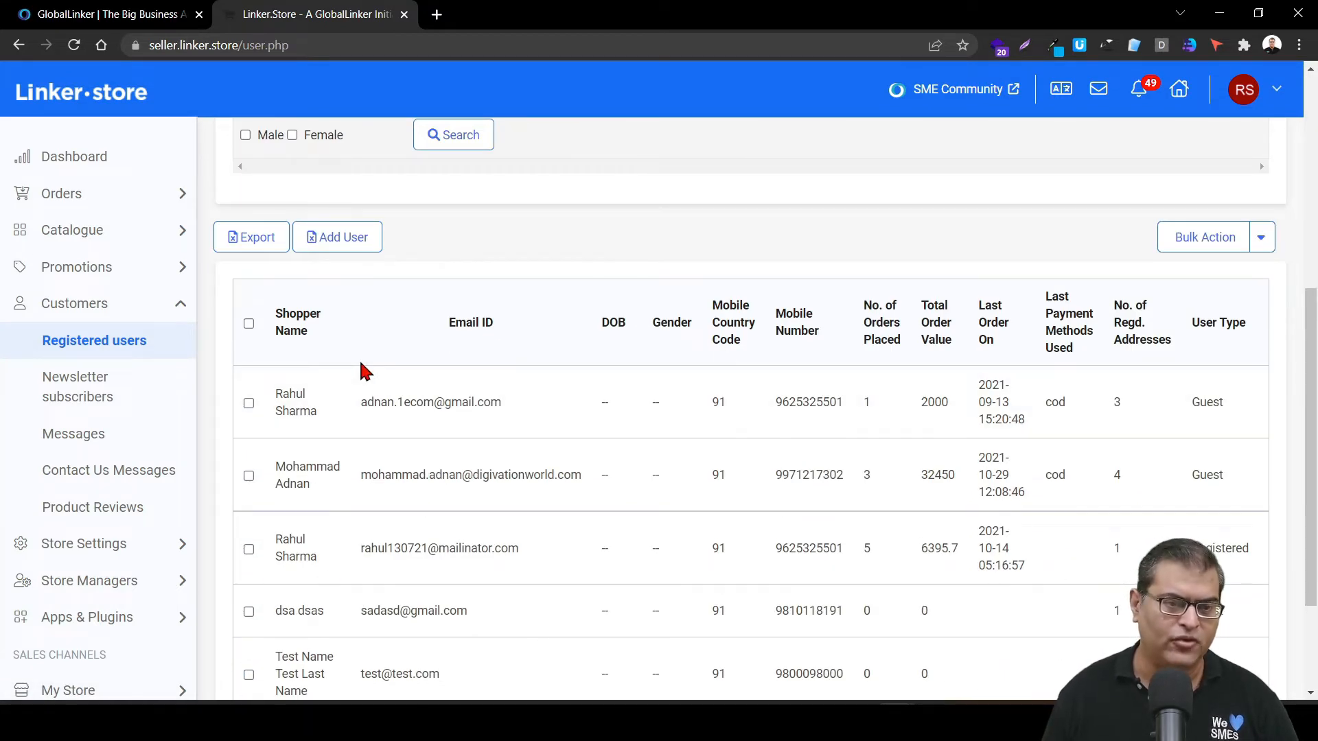
scroll(364, 370, "up", 3)
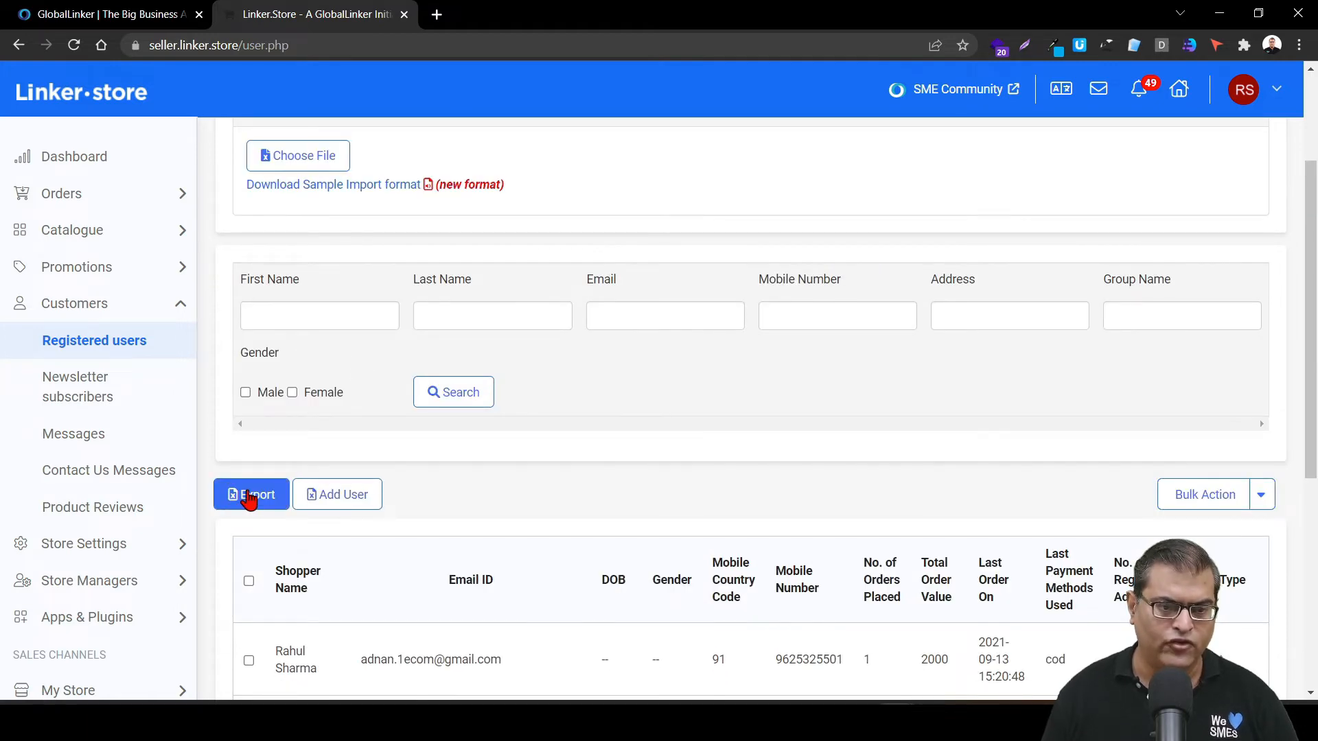
Examine the export and bulk action options for the registered users.
left_click(254, 505)
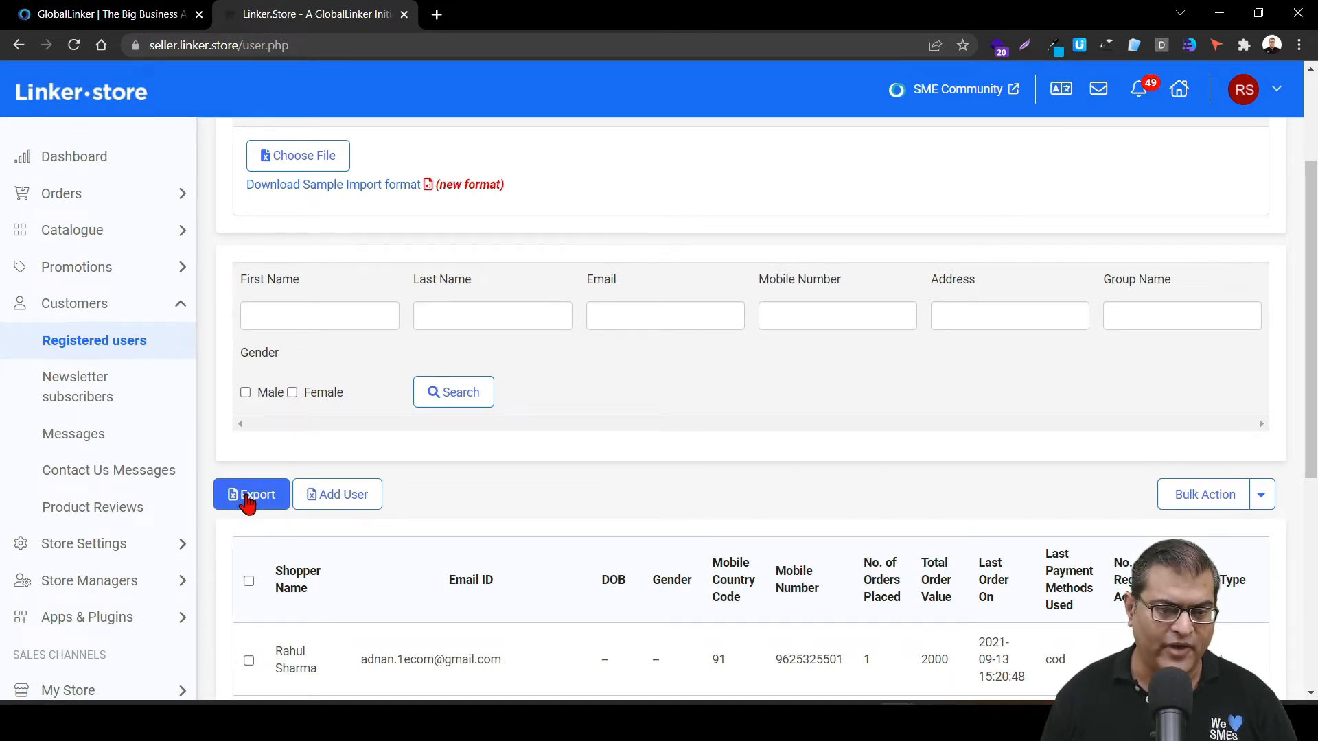
left_click(248, 503)
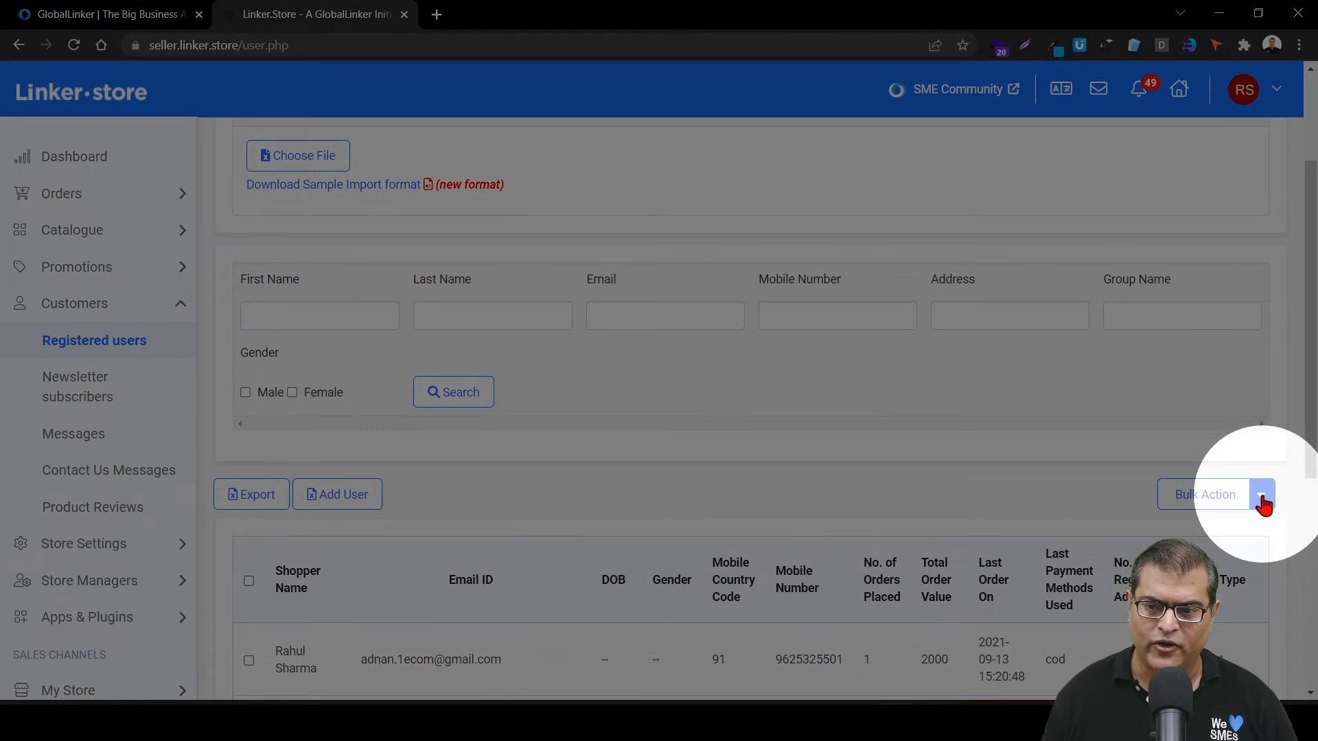
left_click(1261, 494)
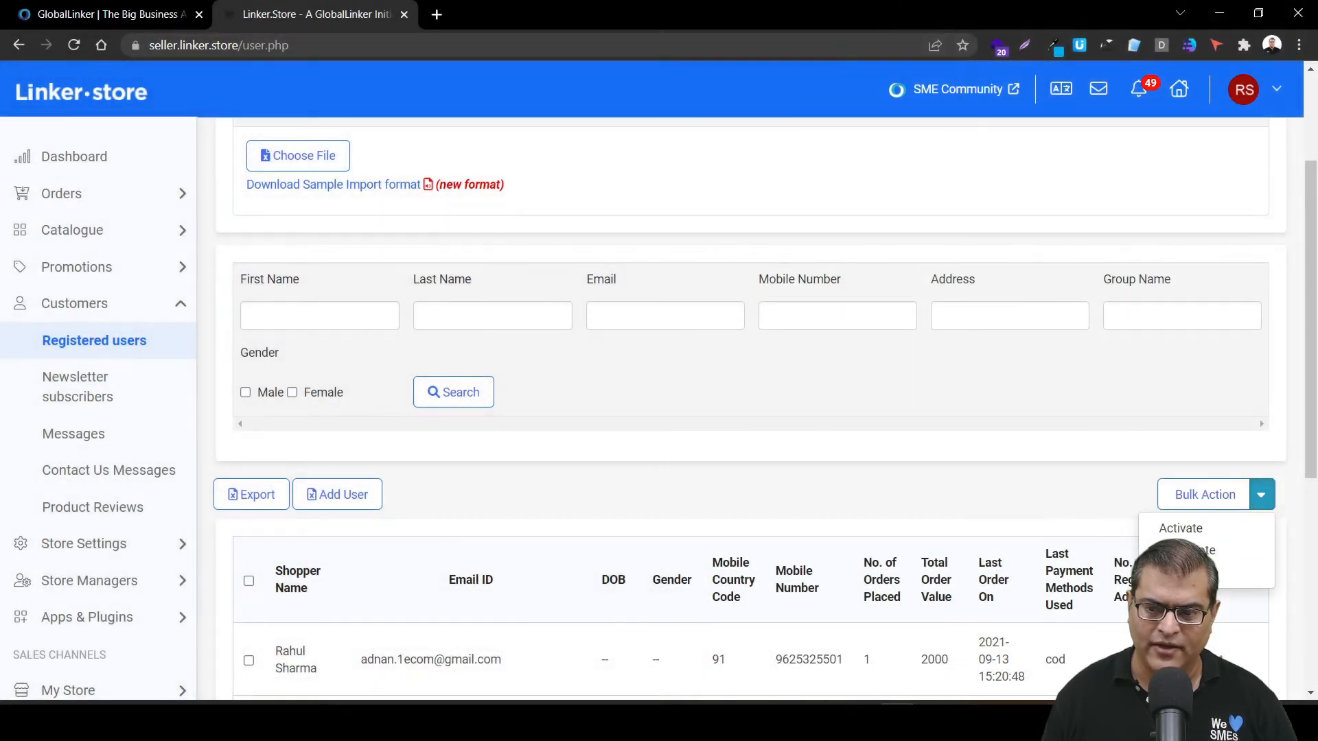
left_click(1042, 515)
scroll(1039, 516, "up", 3)
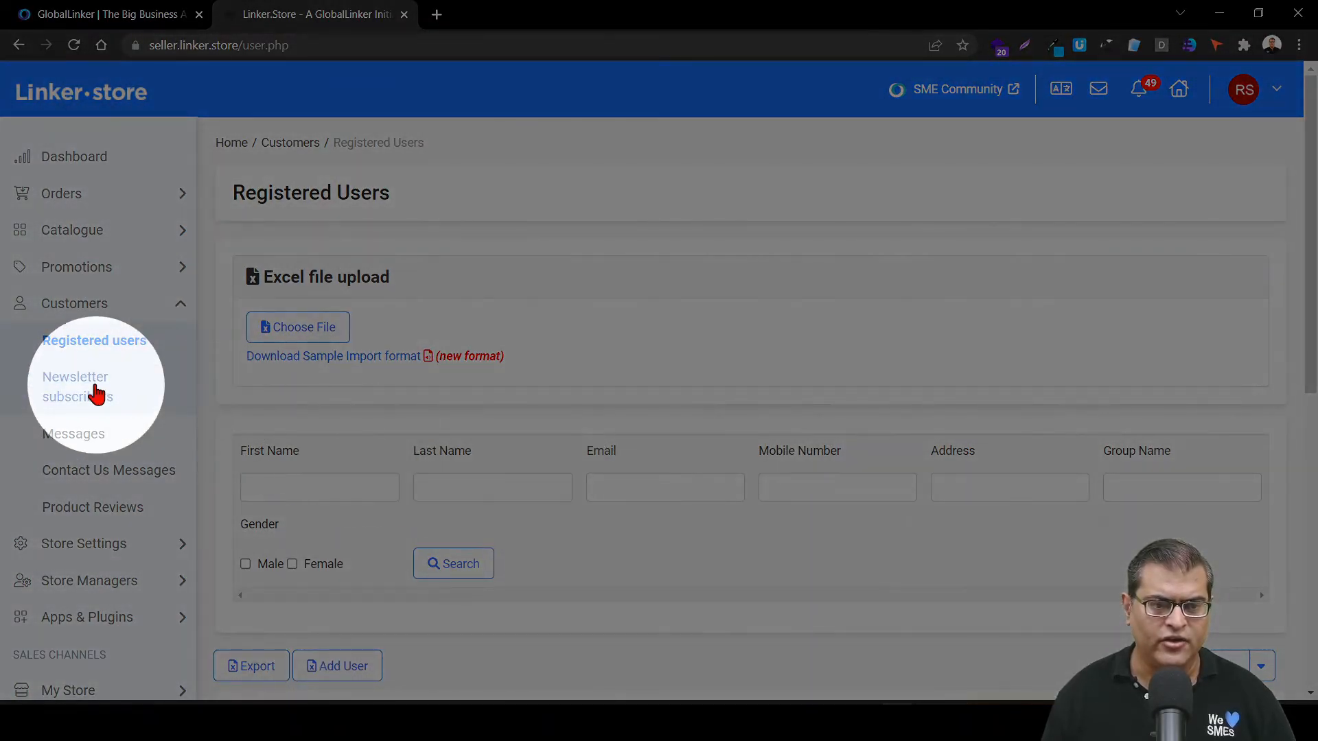
Review the Newsletter Subscribers, Contact Us Messages and Product Reviews pages, including the action options of the first review.
left_click(97, 391)
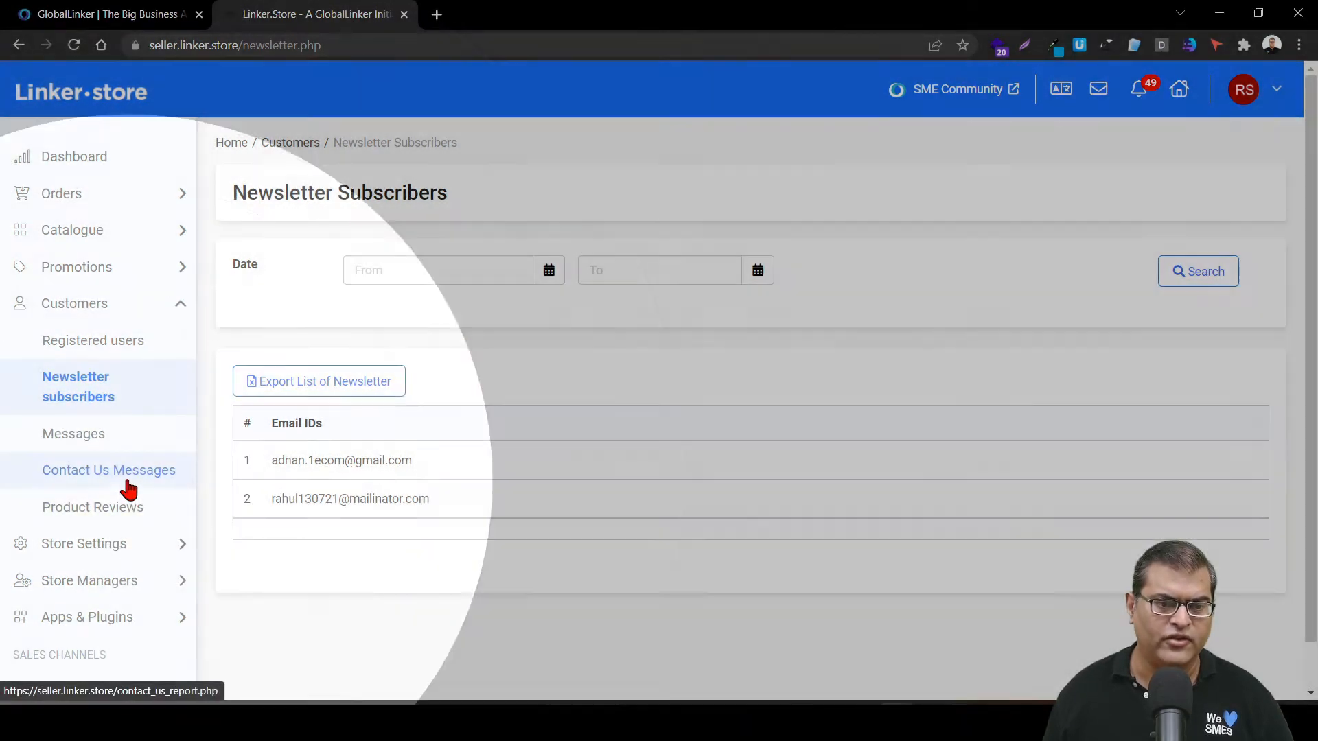
left_click(127, 482)
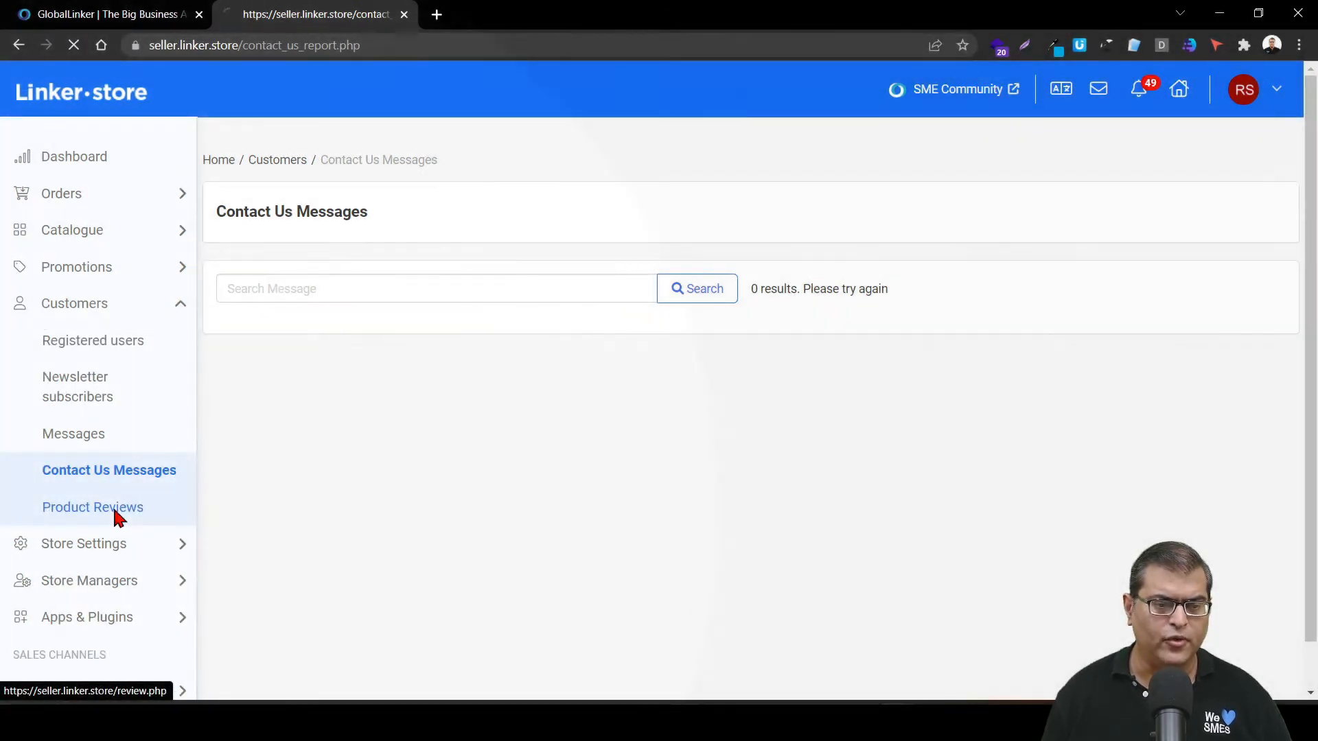
left_click(115, 519)
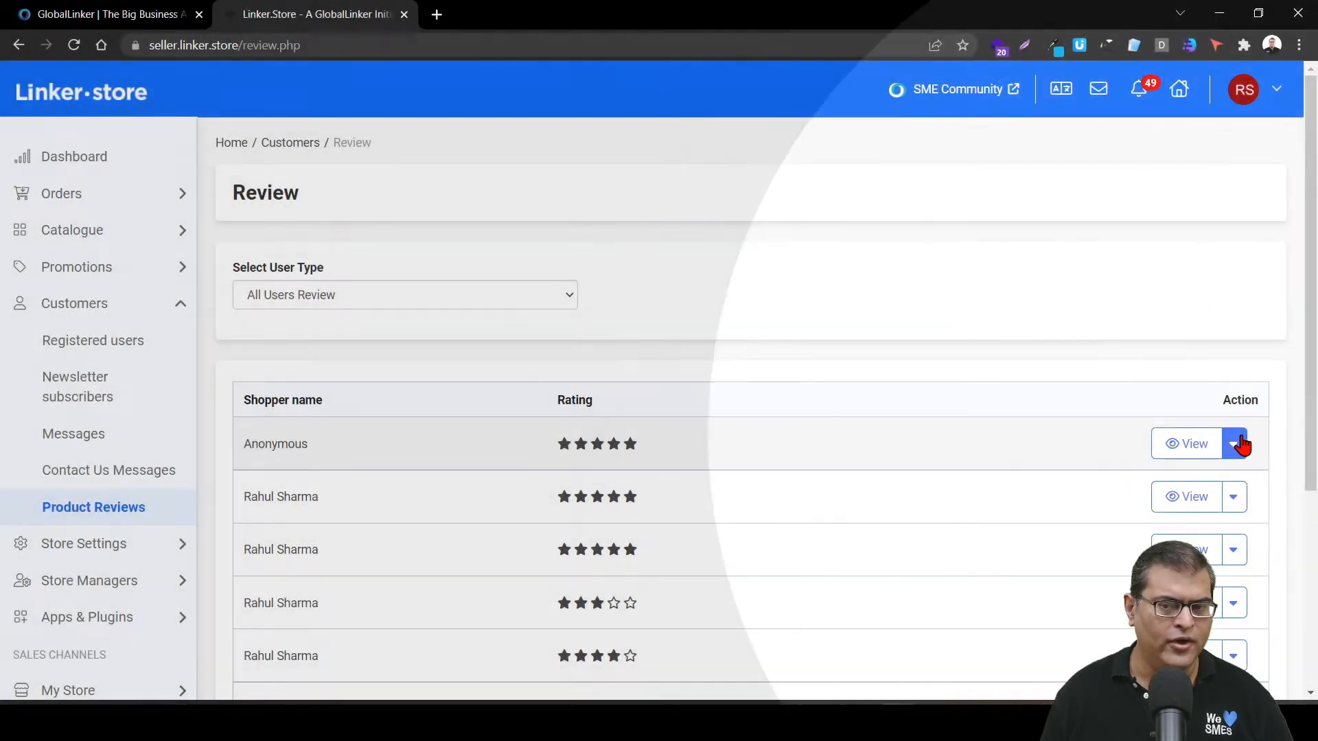
left_click(1240, 444)
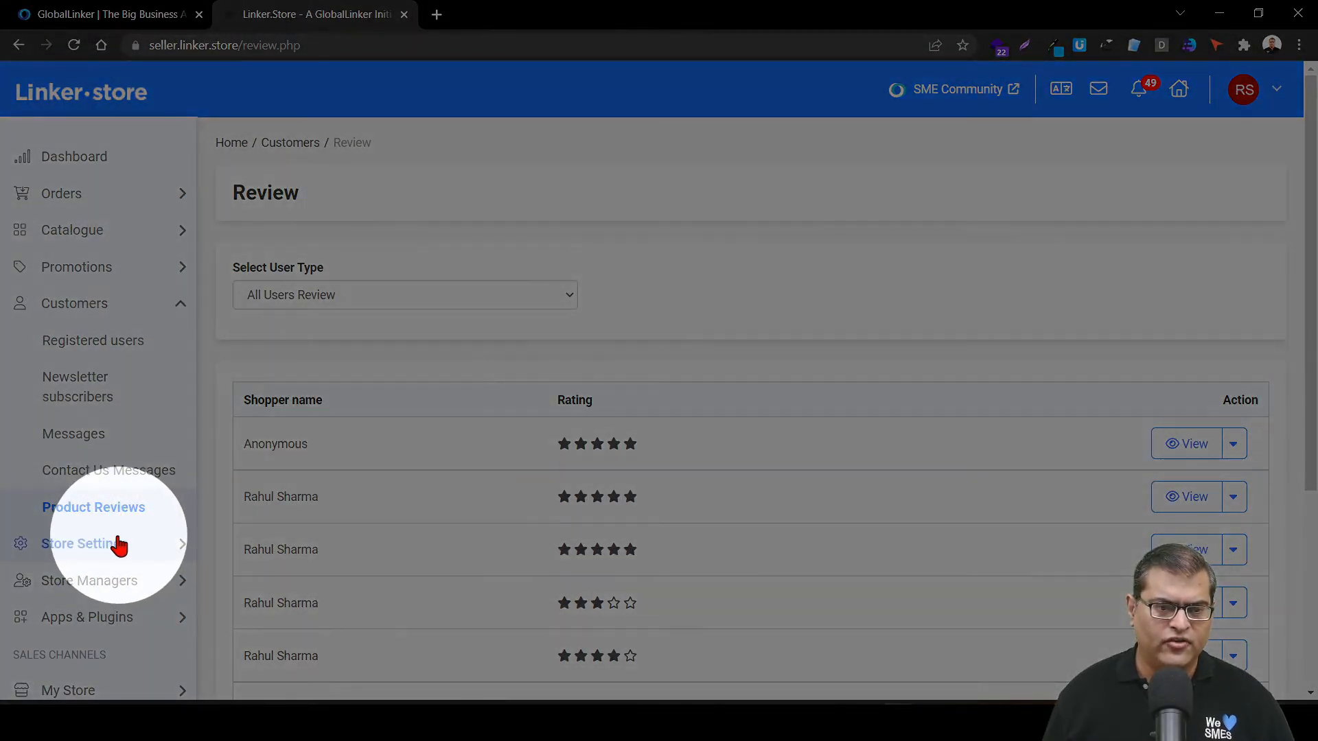
Open Store Details in the store settings and examine the URL, currency, contact, SEO, publishing and order confirmation options.
left_click(118, 546)
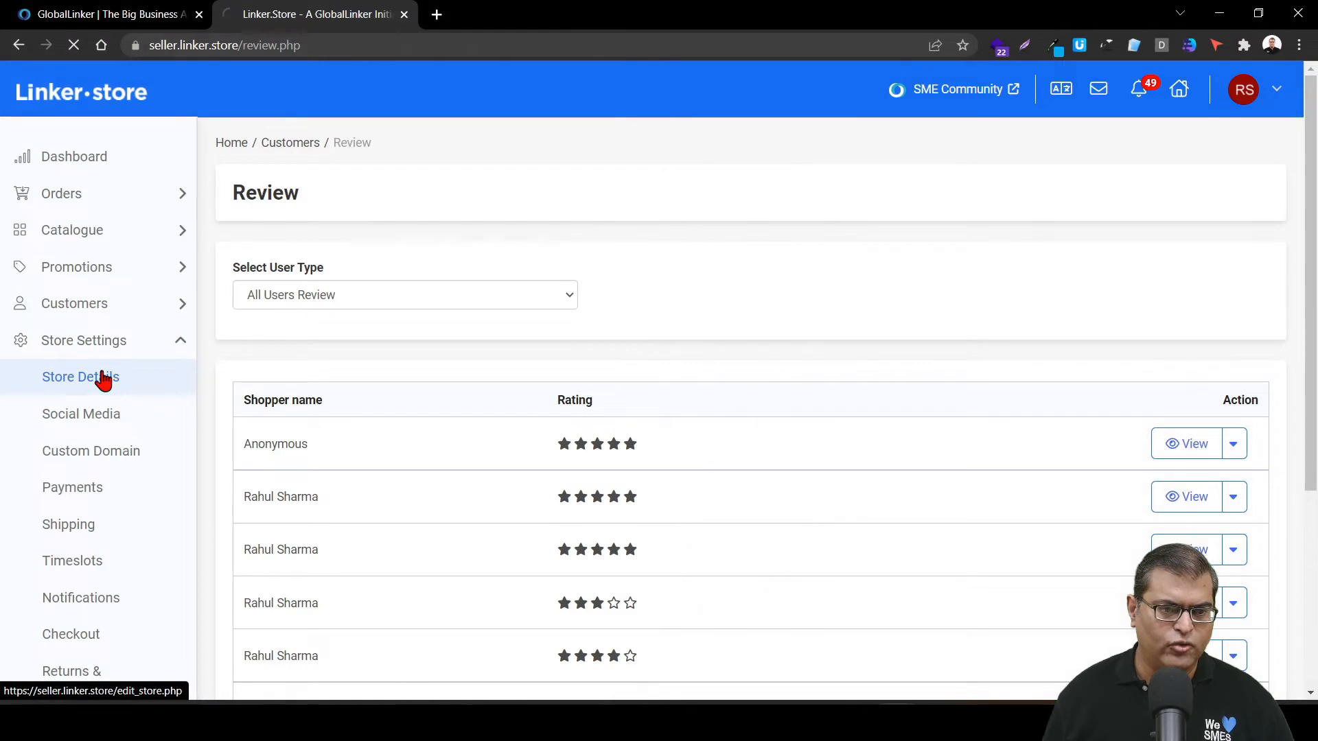
left_click(101, 377)
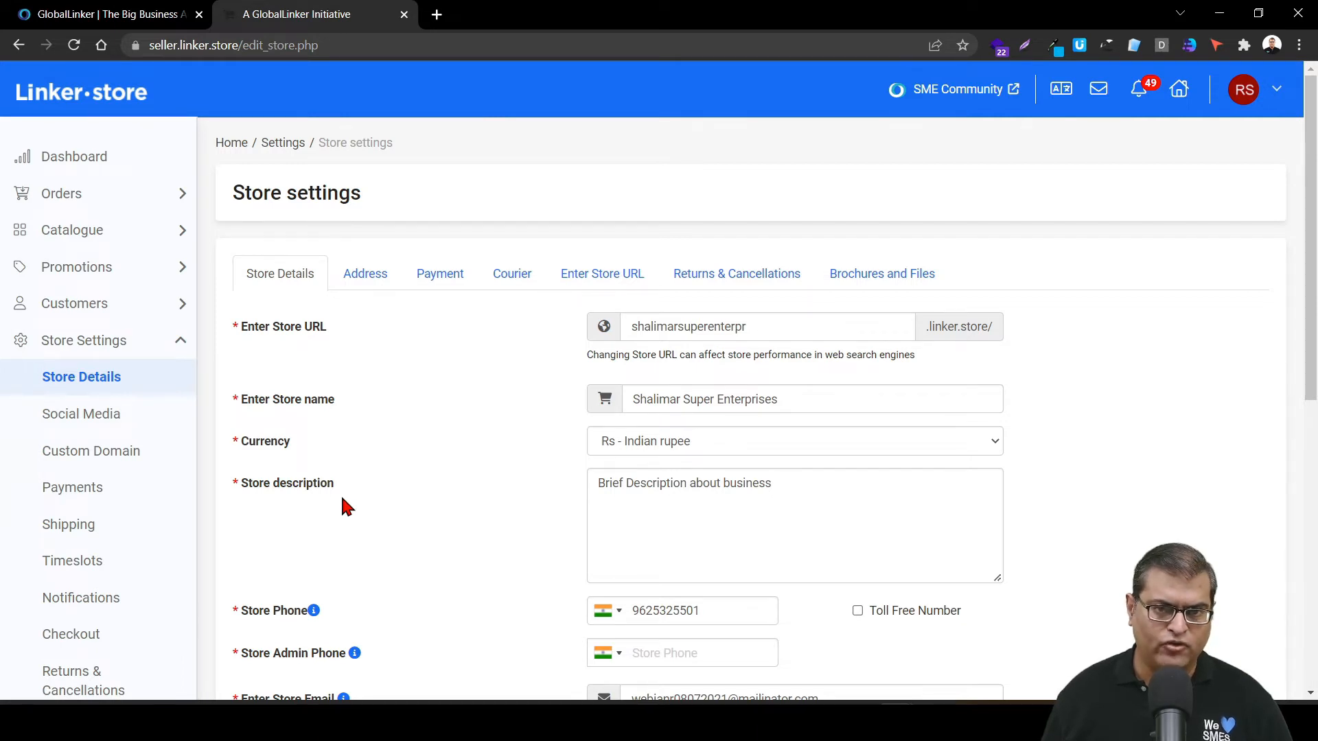
scroll(346, 507, "down", 3)
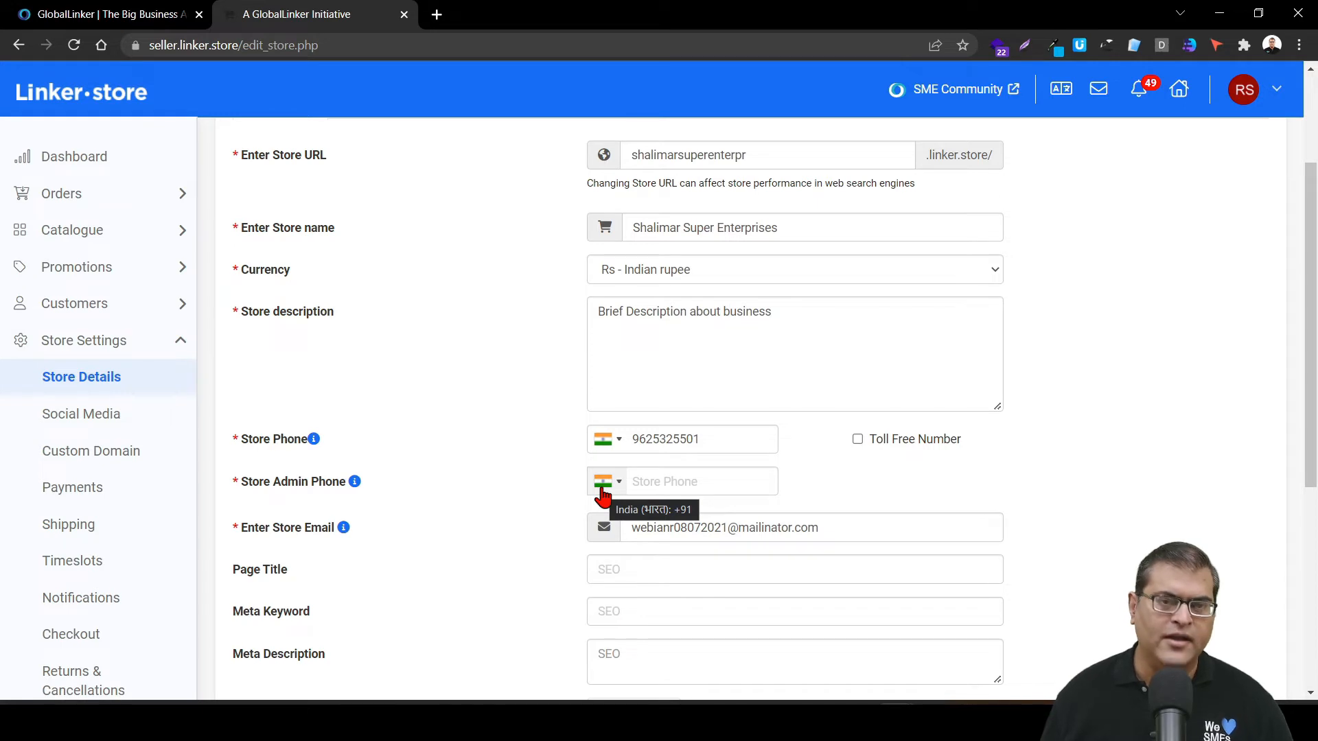
scroll(602, 494, "down", 2)
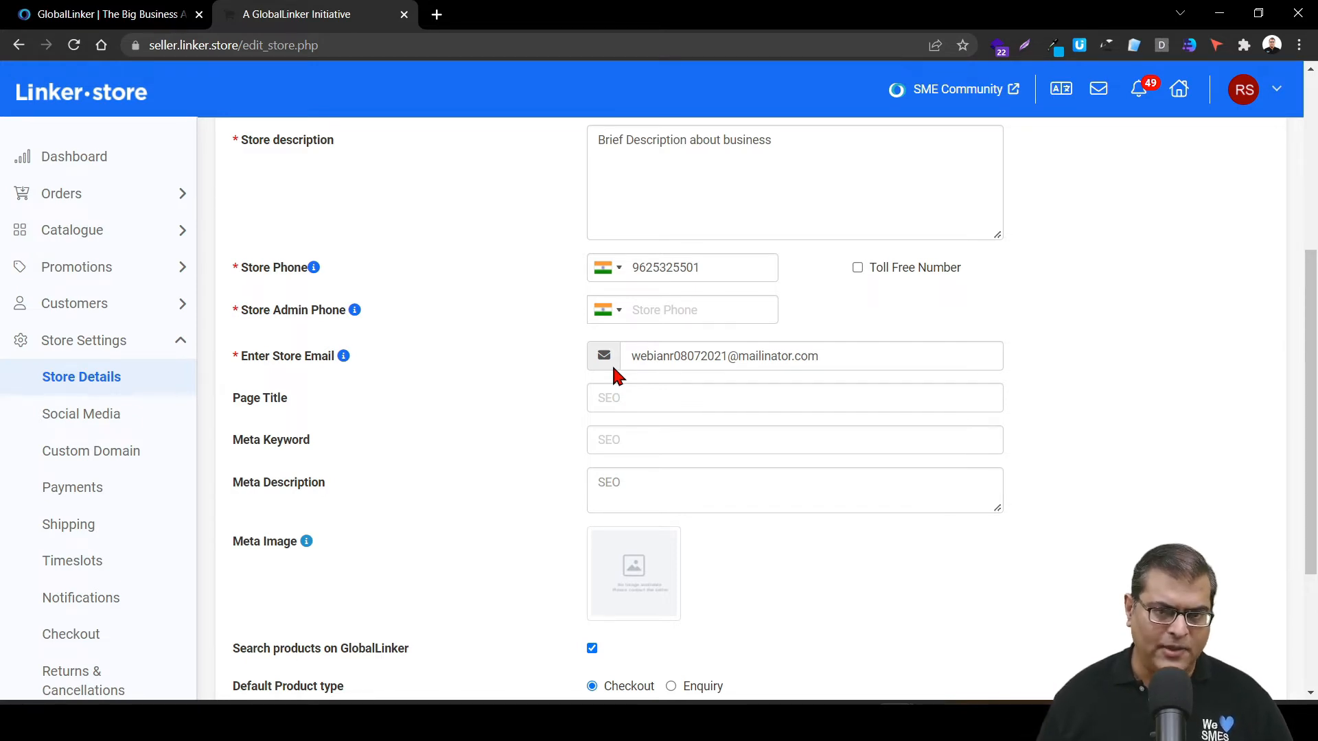
scroll(612, 364, "down", 3)
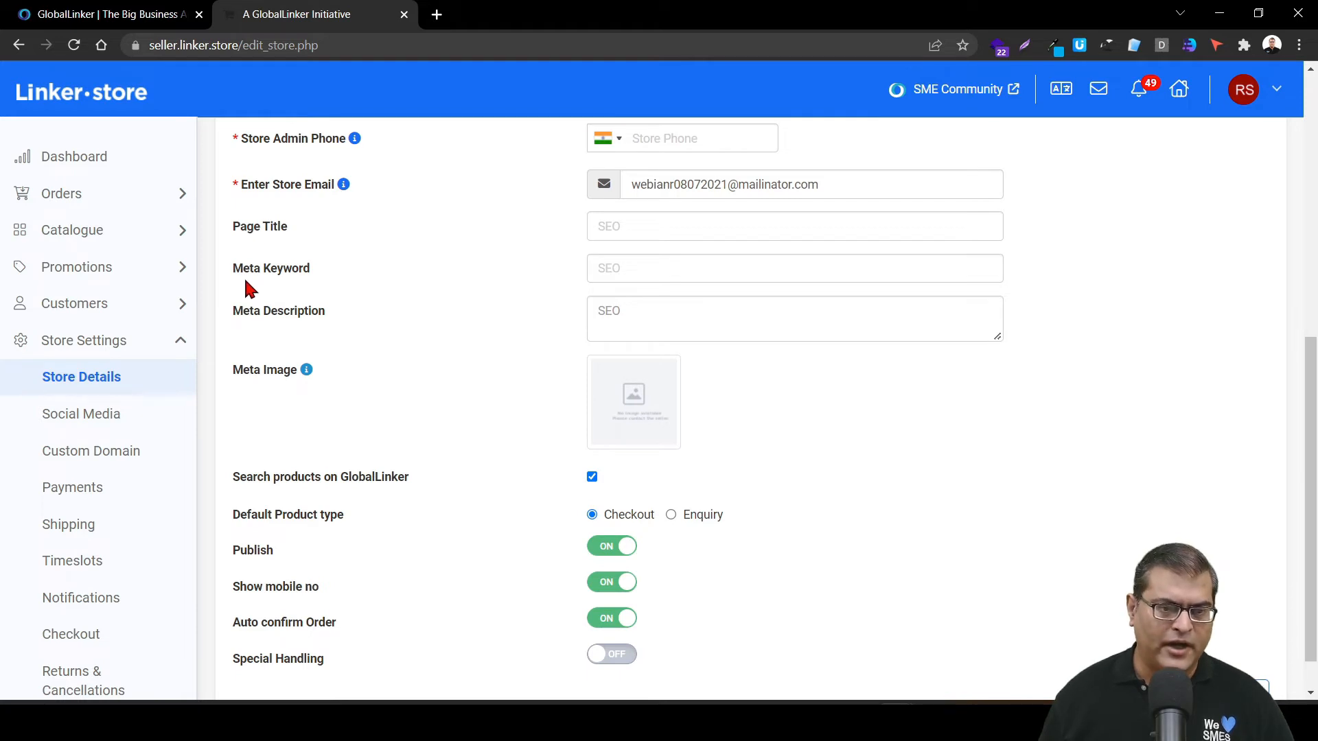
scroll(342, 329, "down", 1)
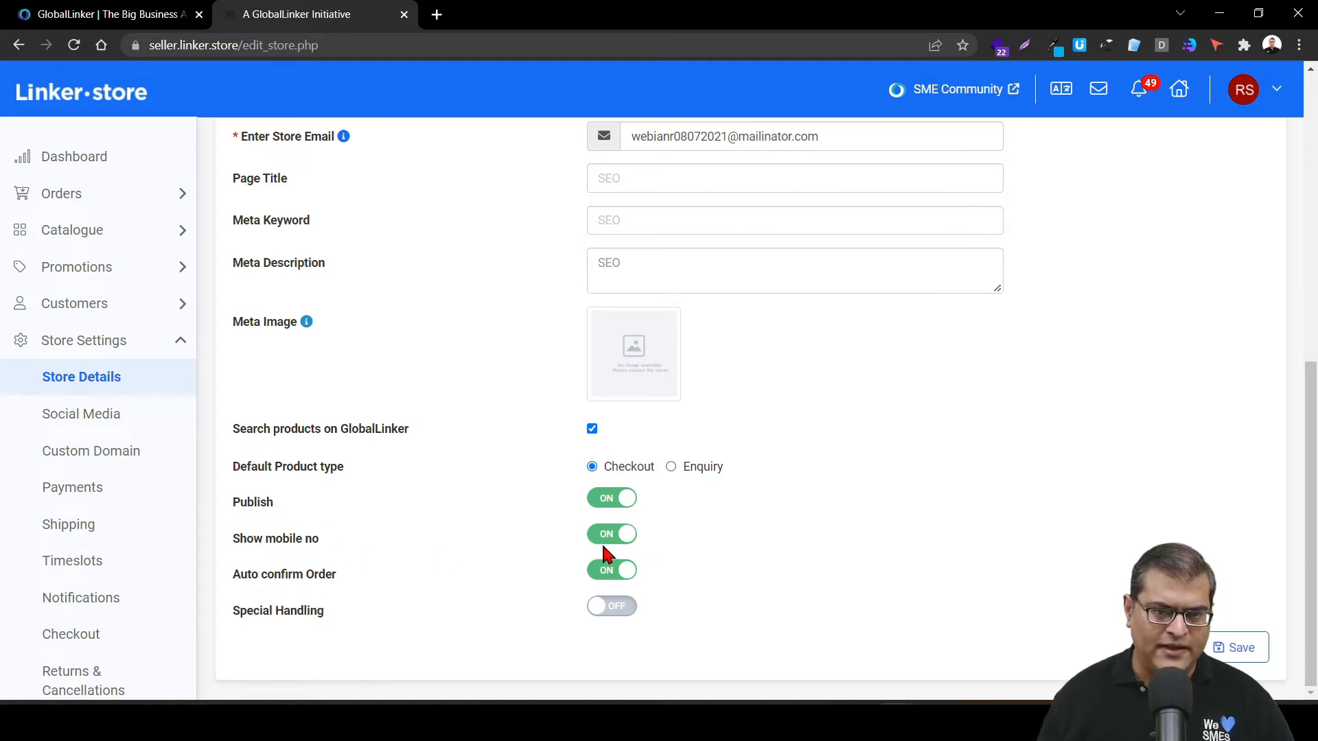
scroll(540, 532, "up", 5)
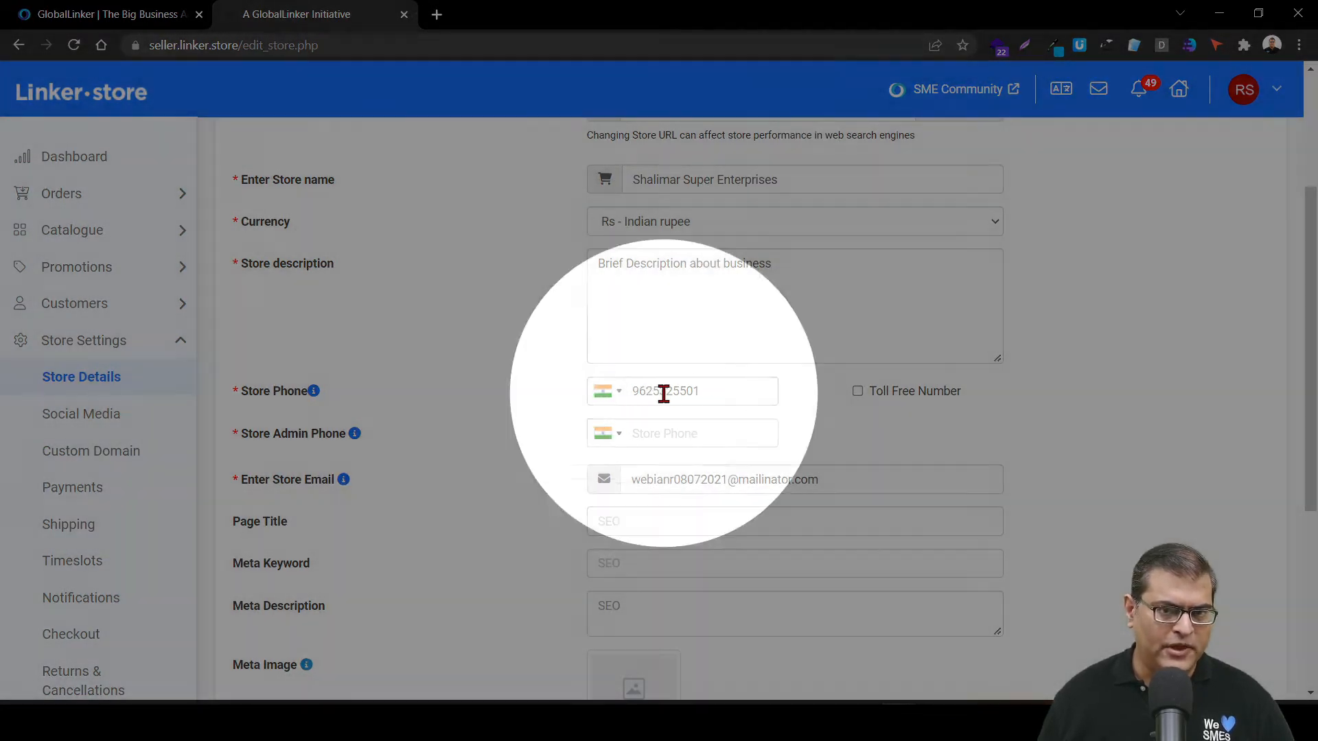
scroll(579, 409, "down", 5)
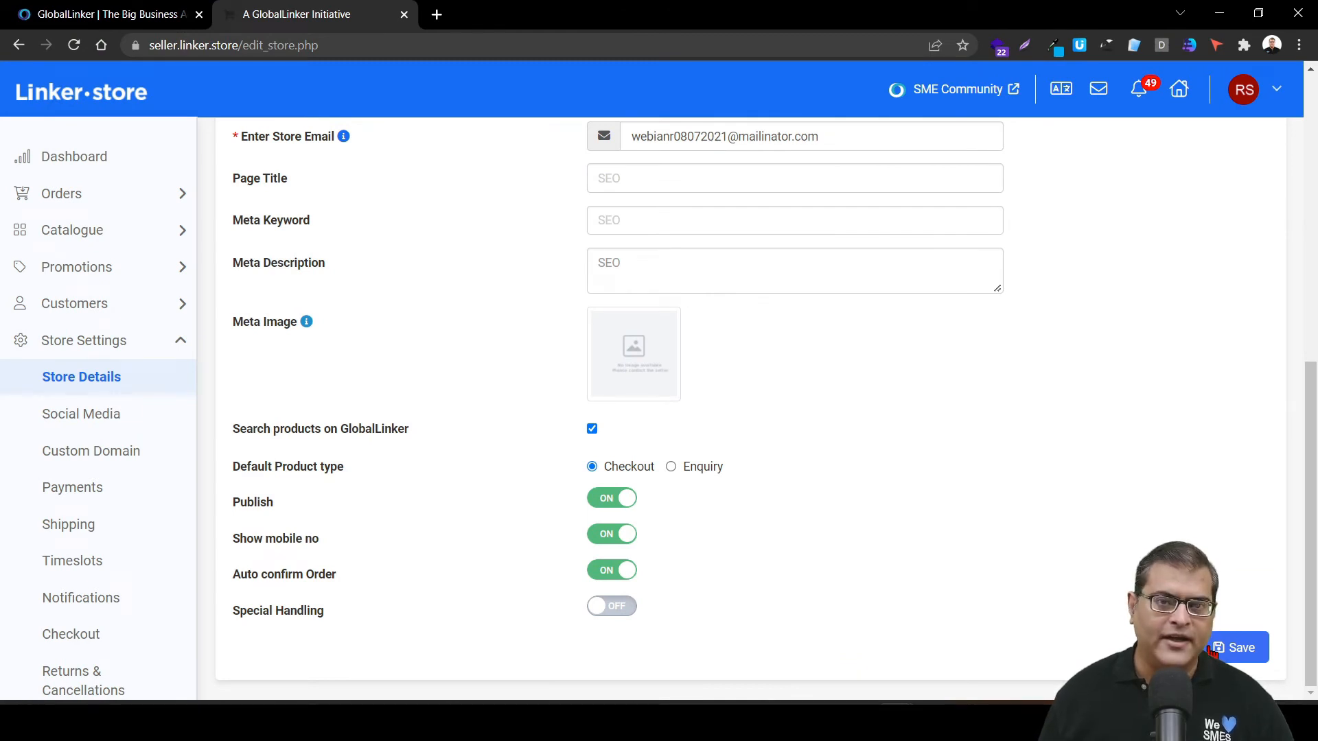
scroll(1209, 650, "up", 8)
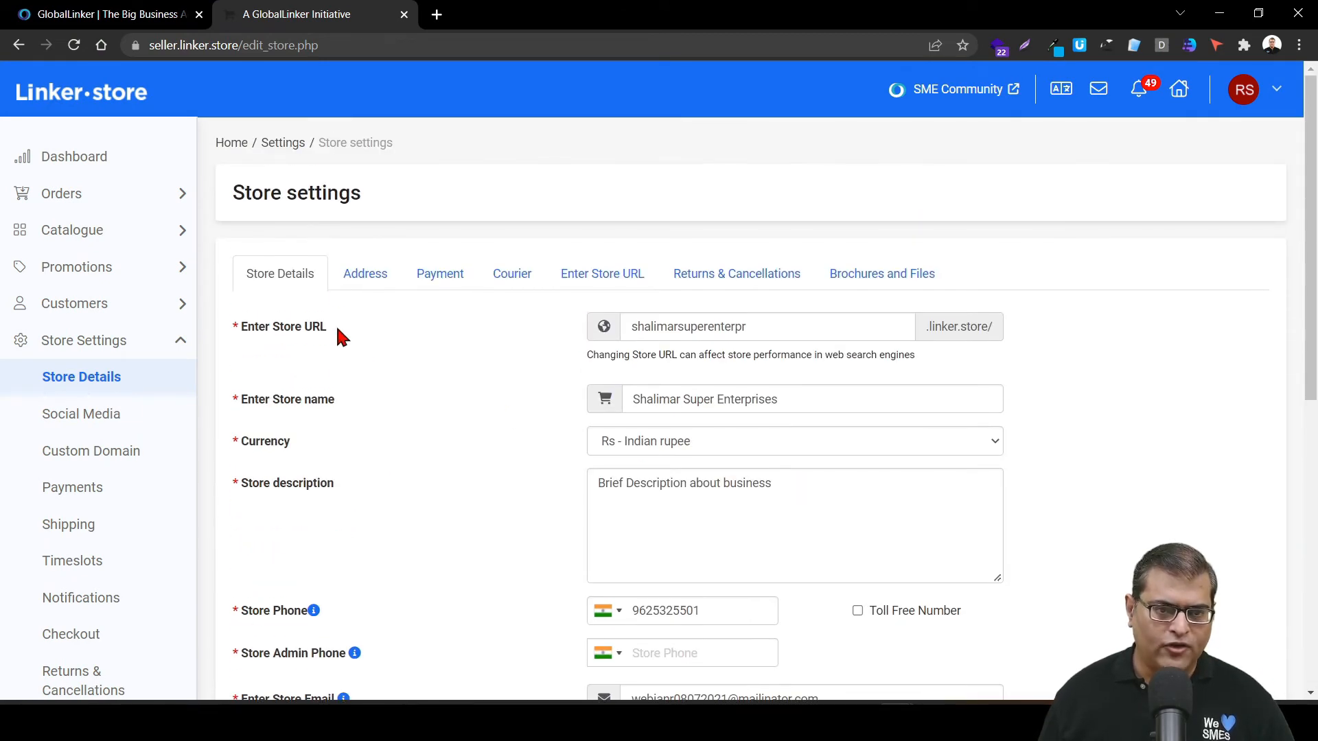
View the store's Address settings, including the location map, logos and favicon.
left_click(365, 274)
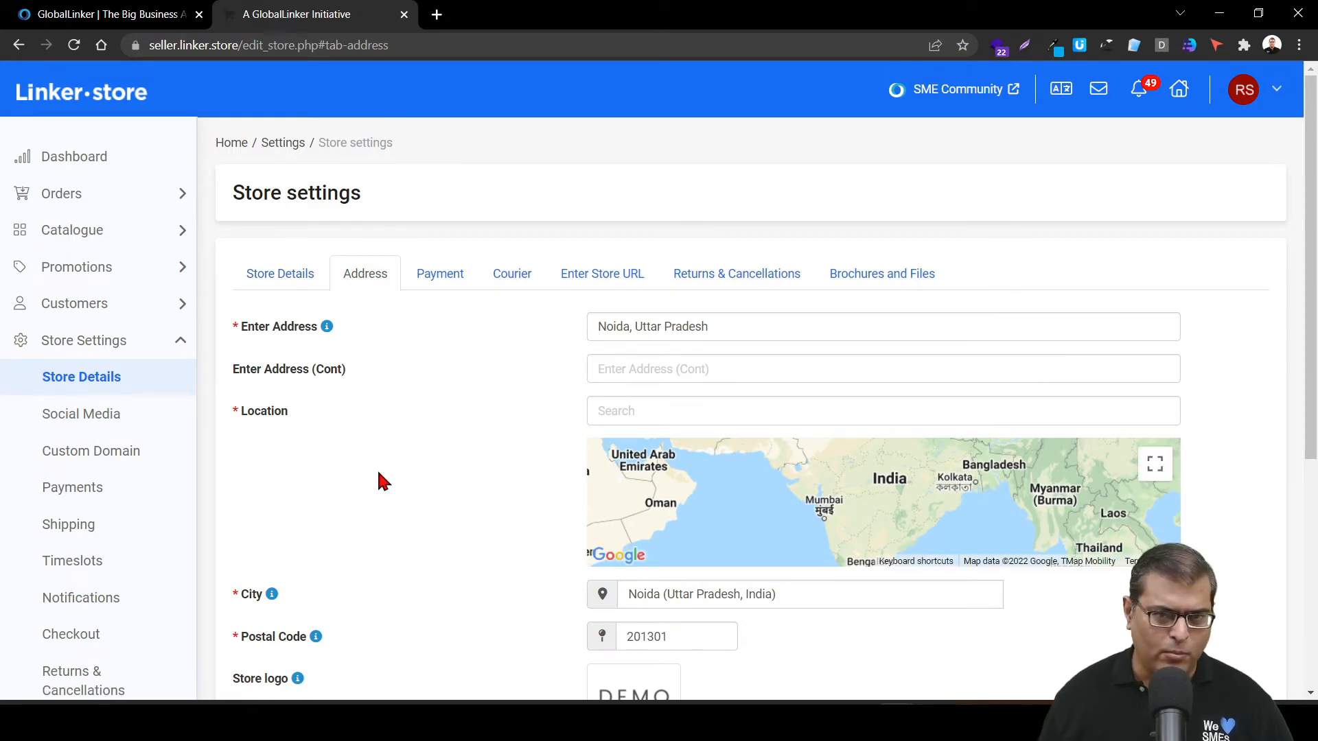
scroll(377, 473, "down", 3)
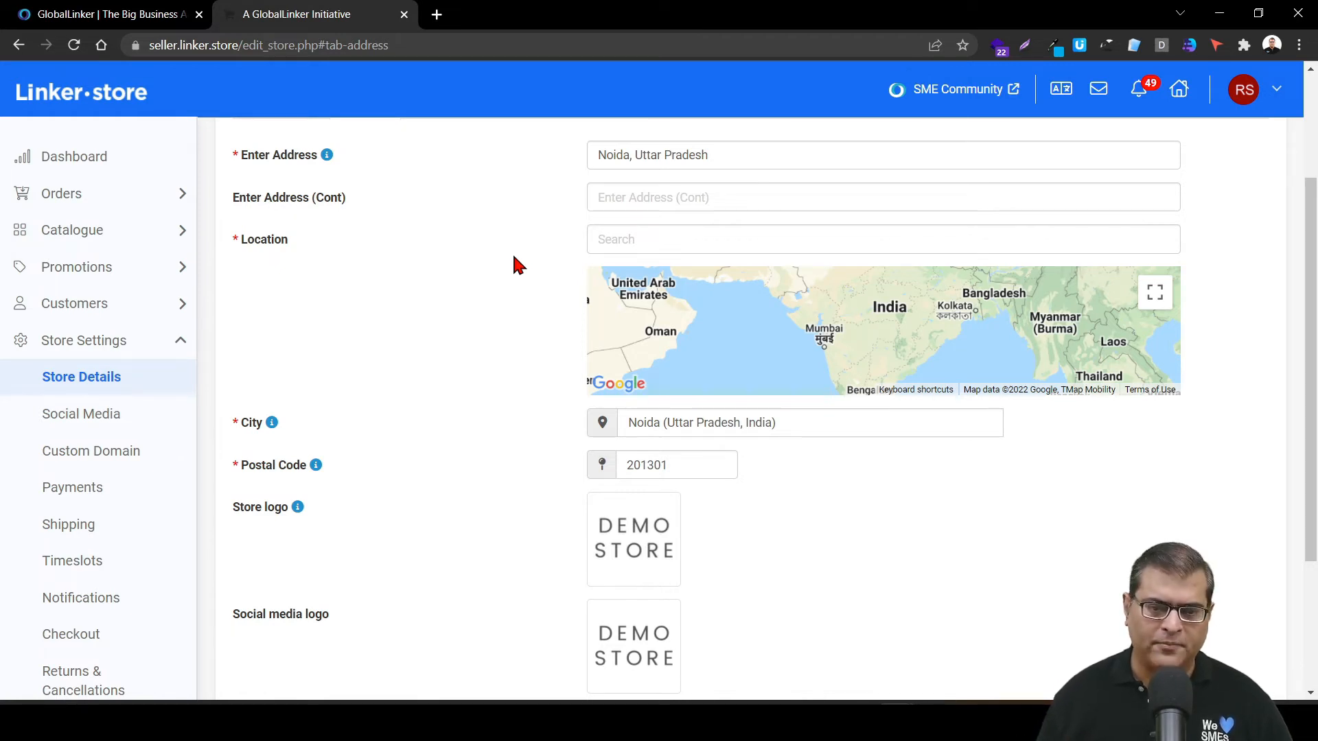
scroll(518, 264, "down", 2)
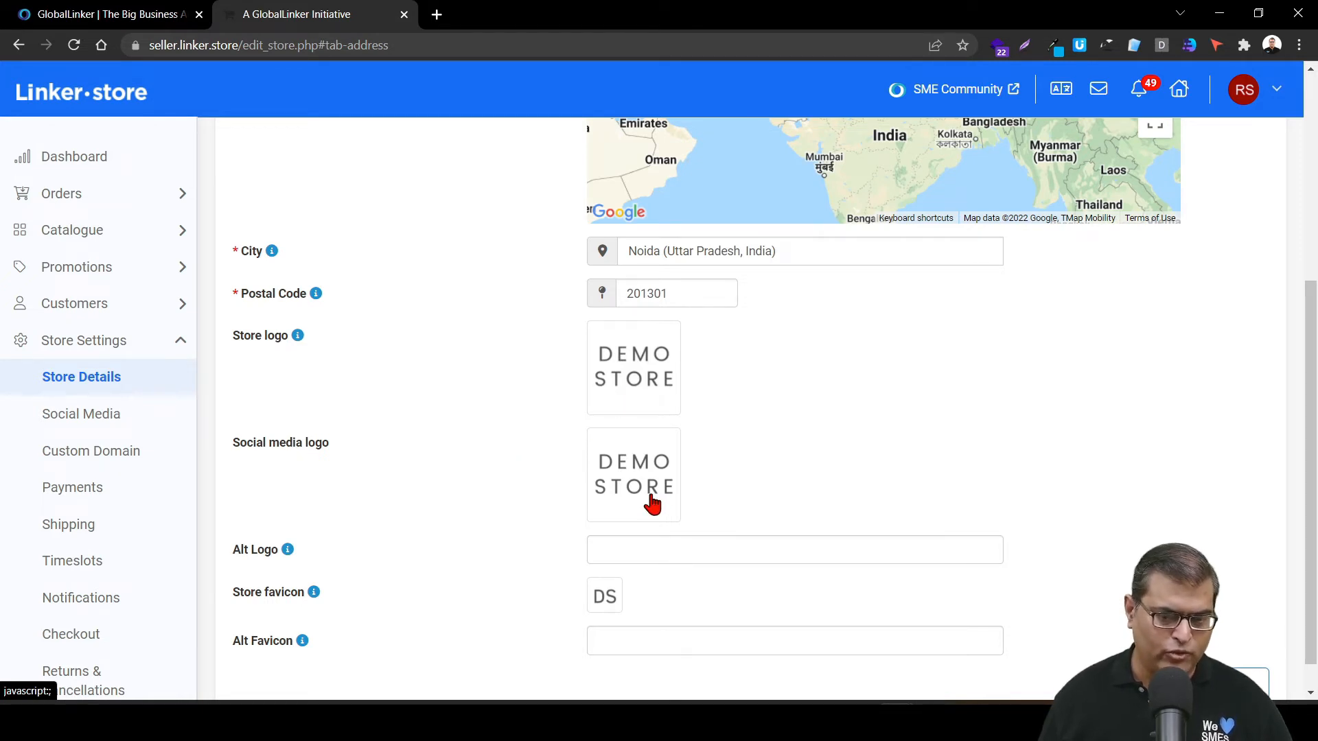
scroll(650, 500, "down", 1)
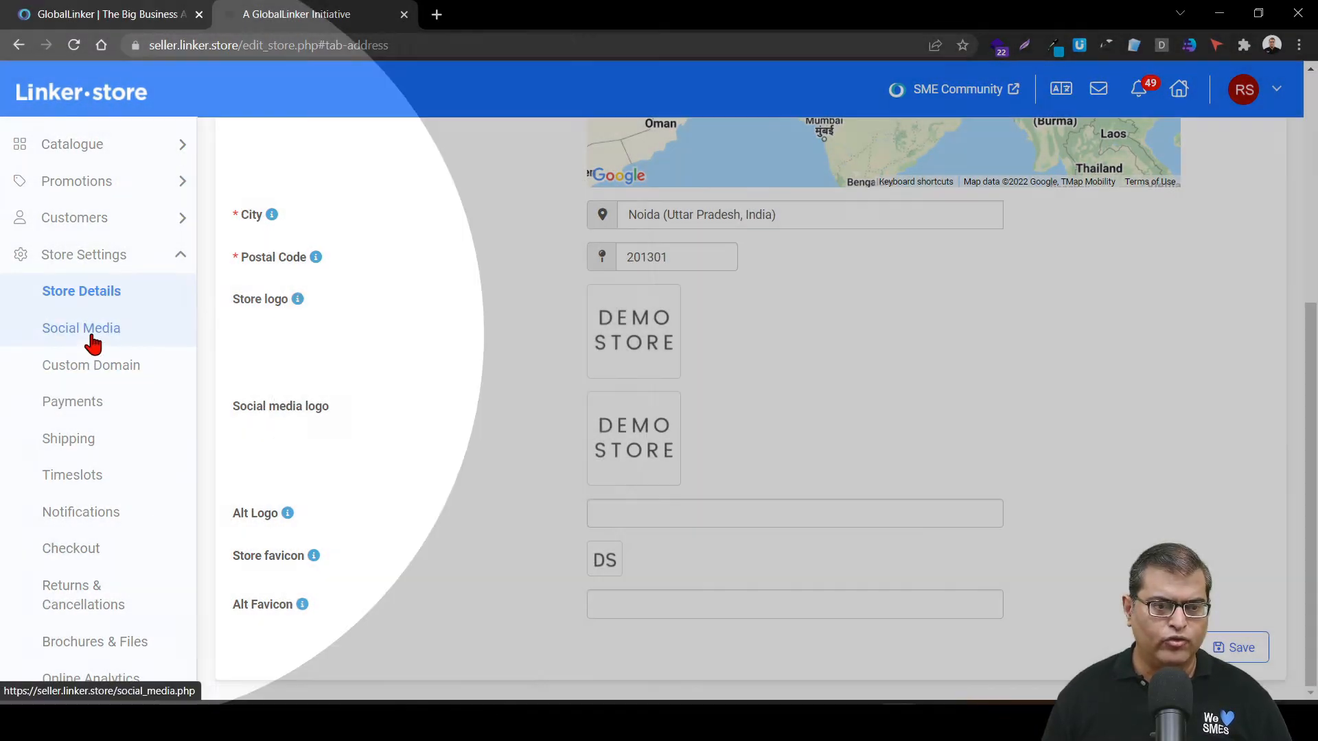
View the Social Media, Custom Domain and Payments pages of the store settings.
left_click(91, 336)
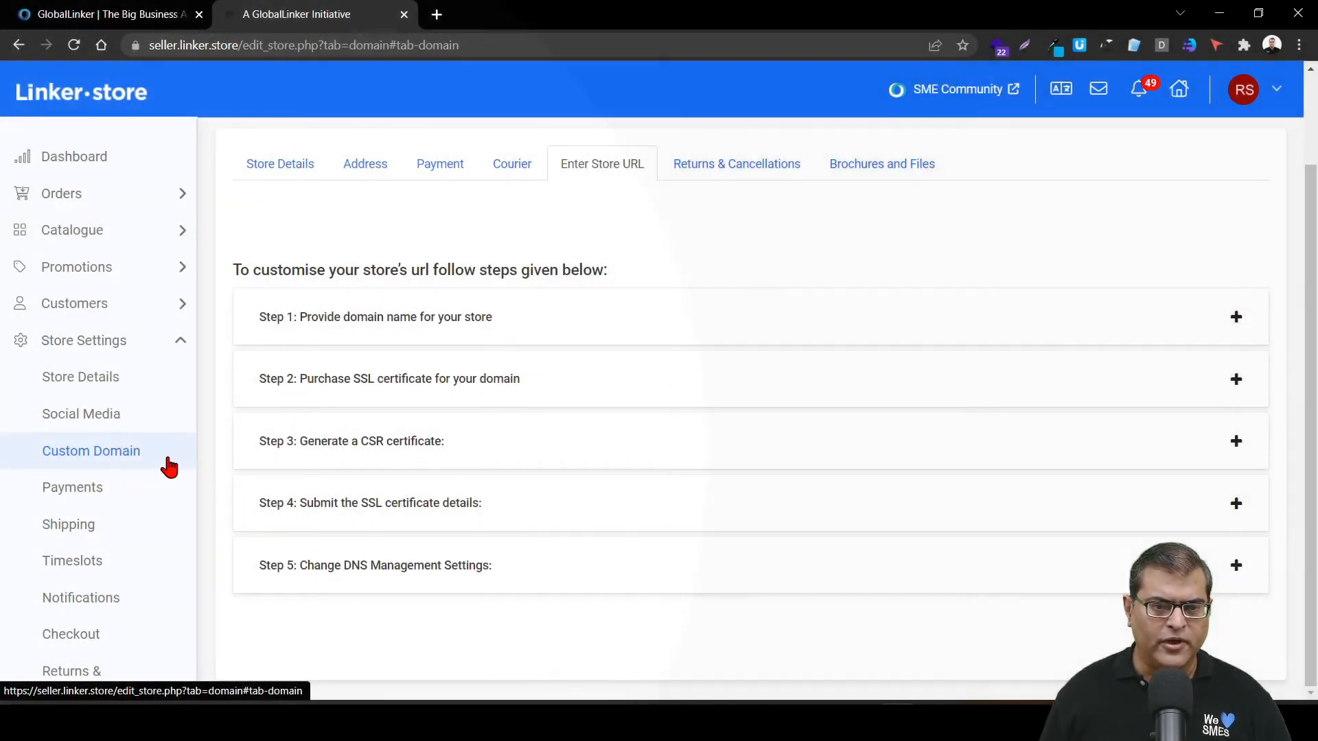
left_click(170, 466)
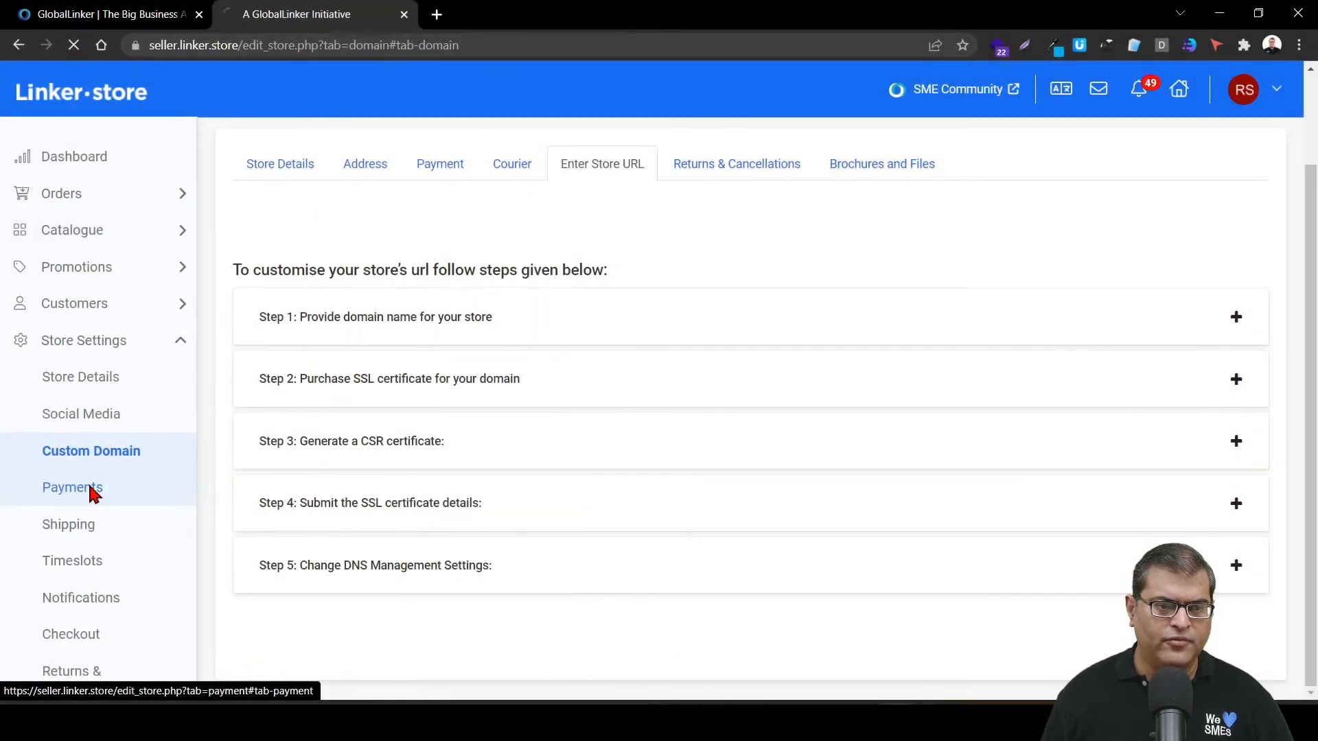
left_click(89, 492)
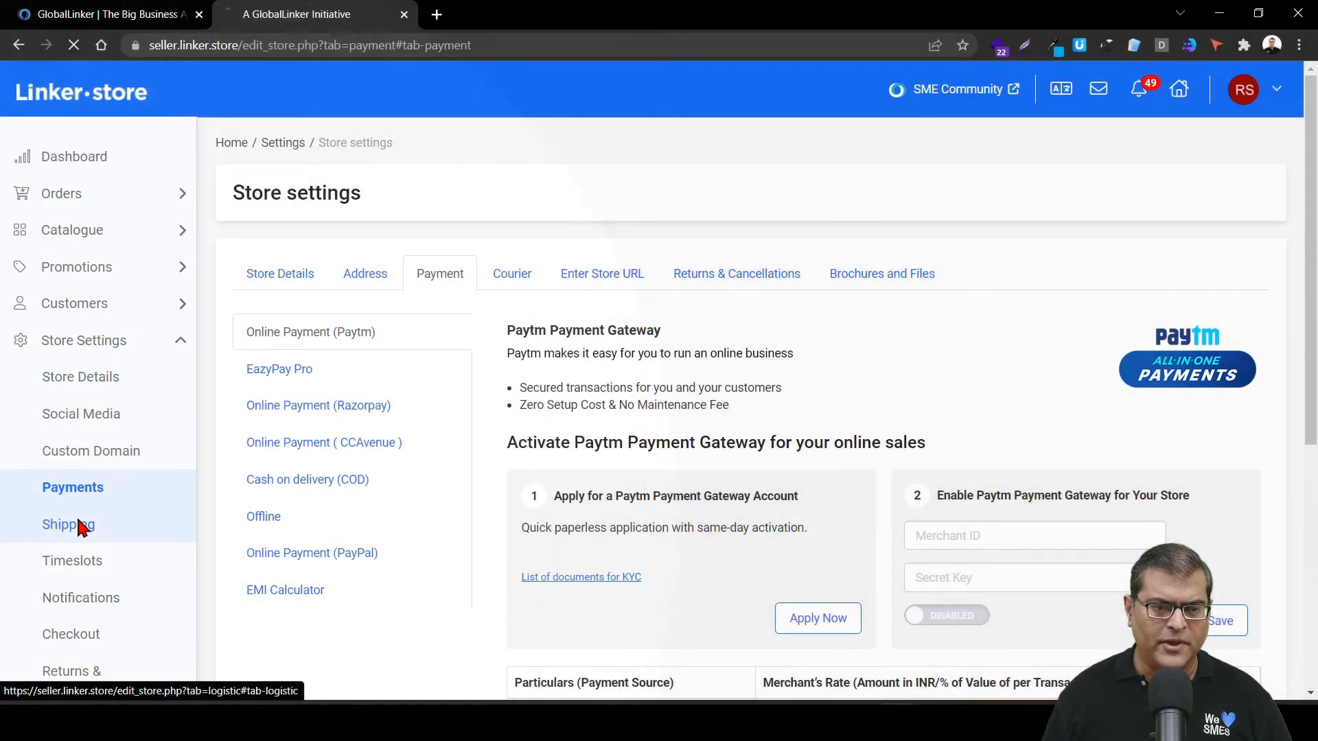
Open the Shipping settings and review the shipping zones and the available courier services.
left_click(77, 524)
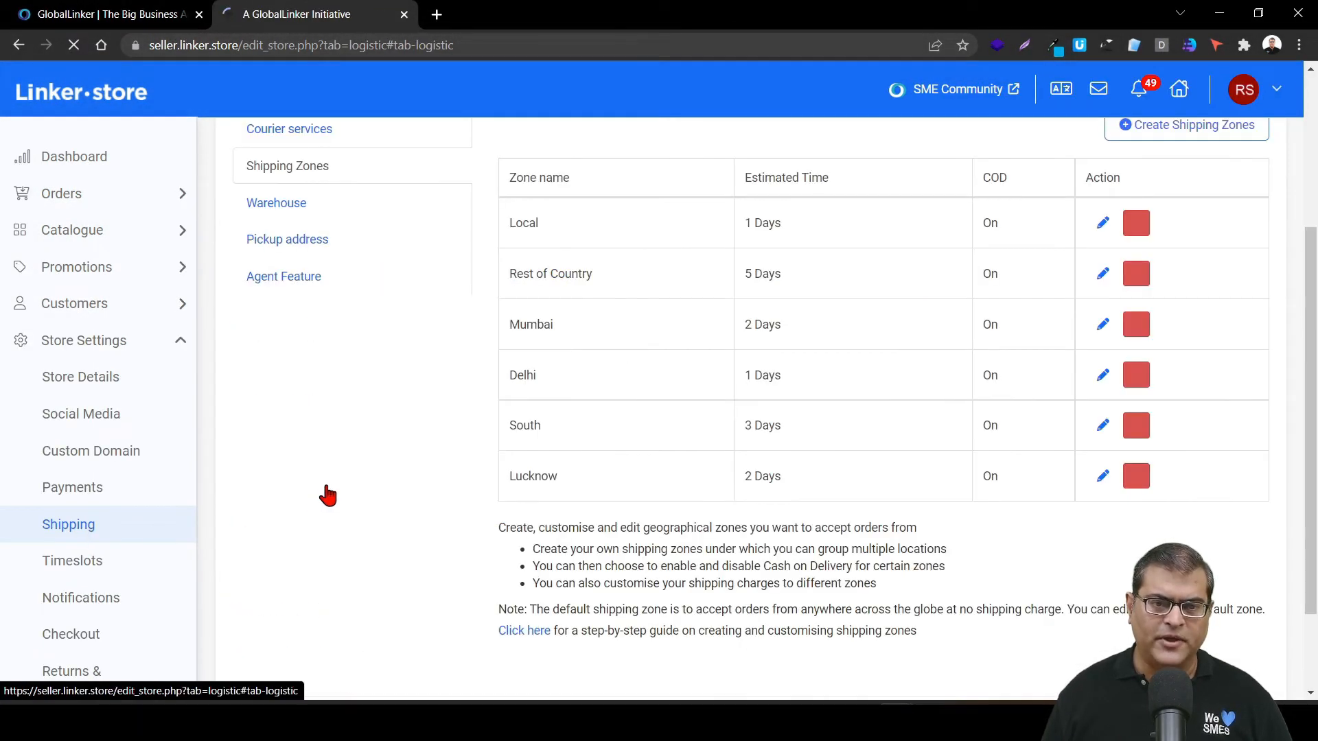
scroll(331, 494, "up", 2)
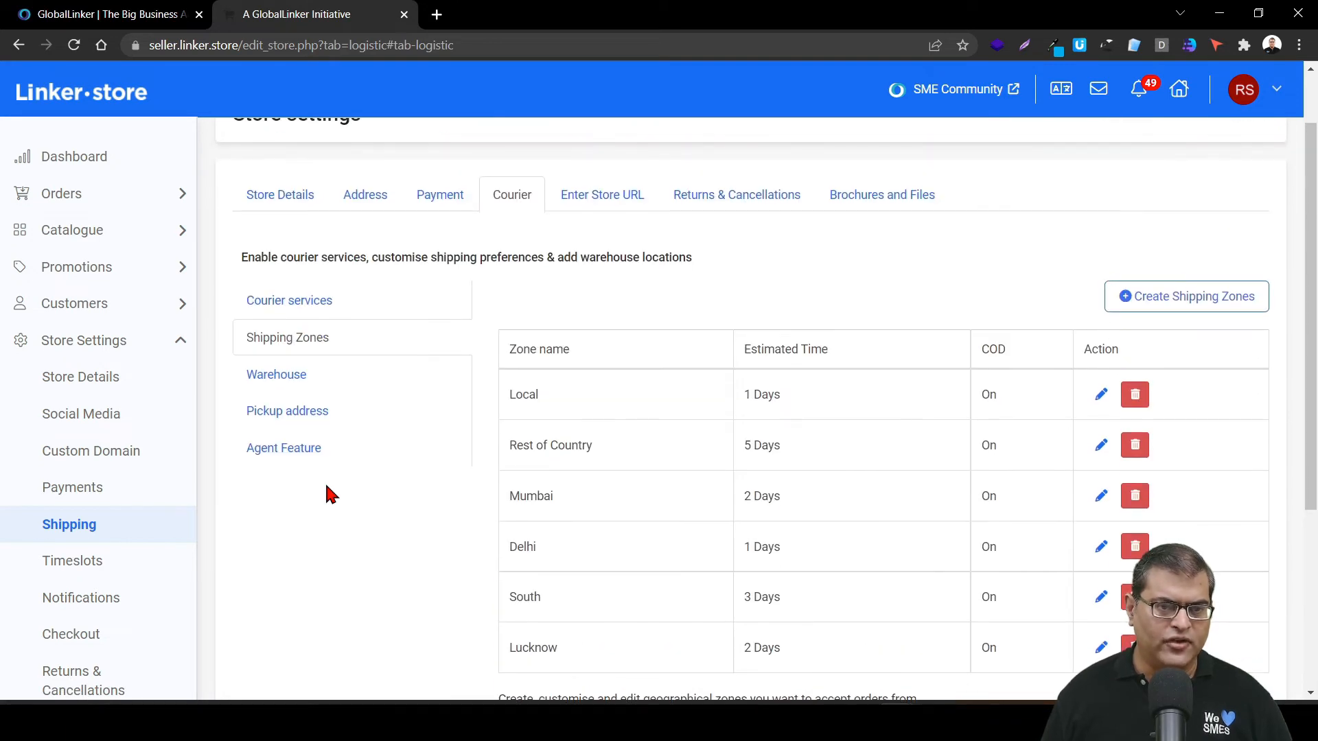
left_click(296, 308)
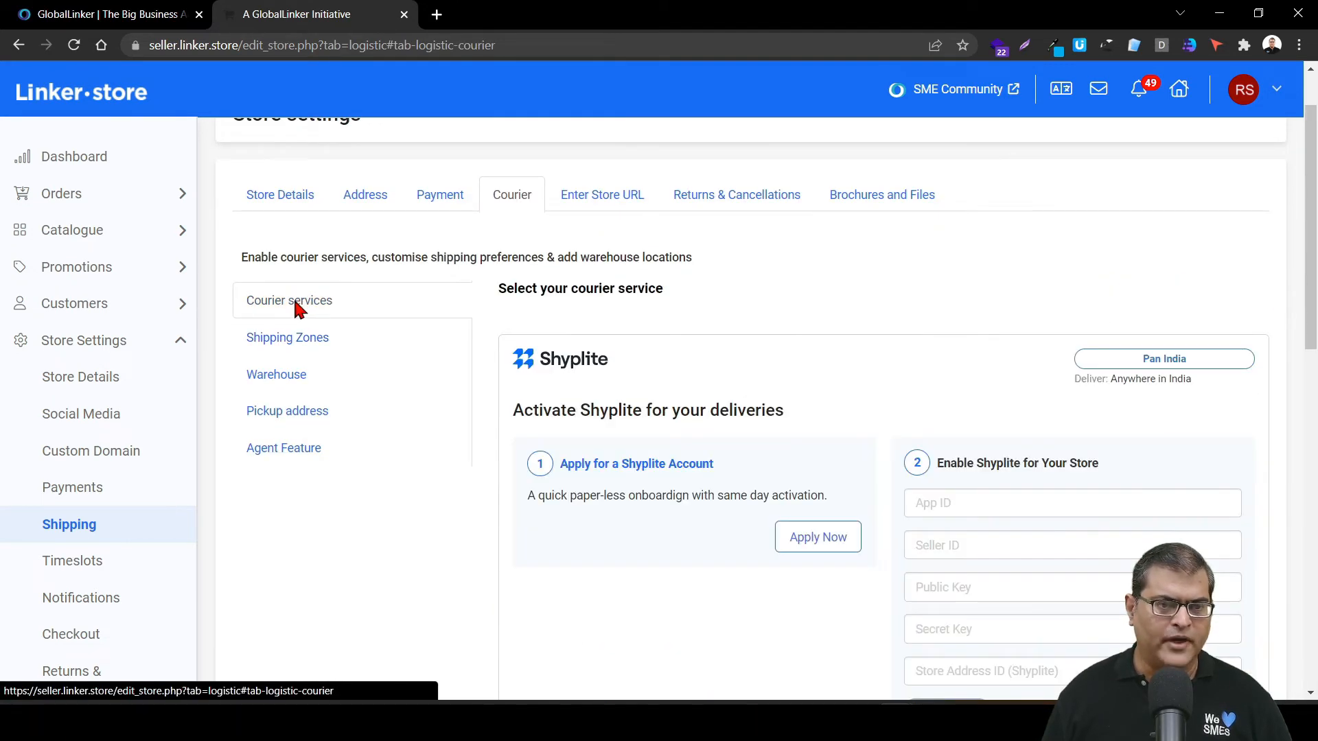
scroll(599, 442, "up", 1)
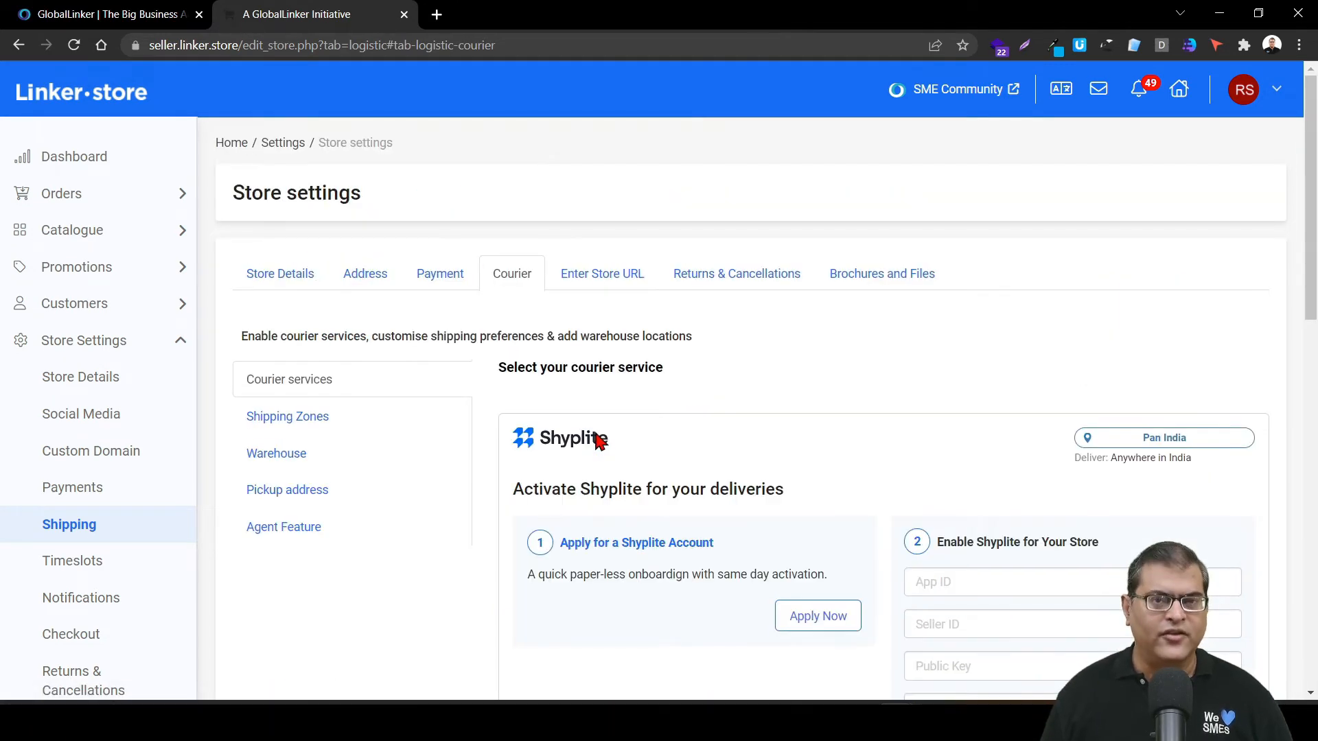
scroll(599, 441, "down", 5)
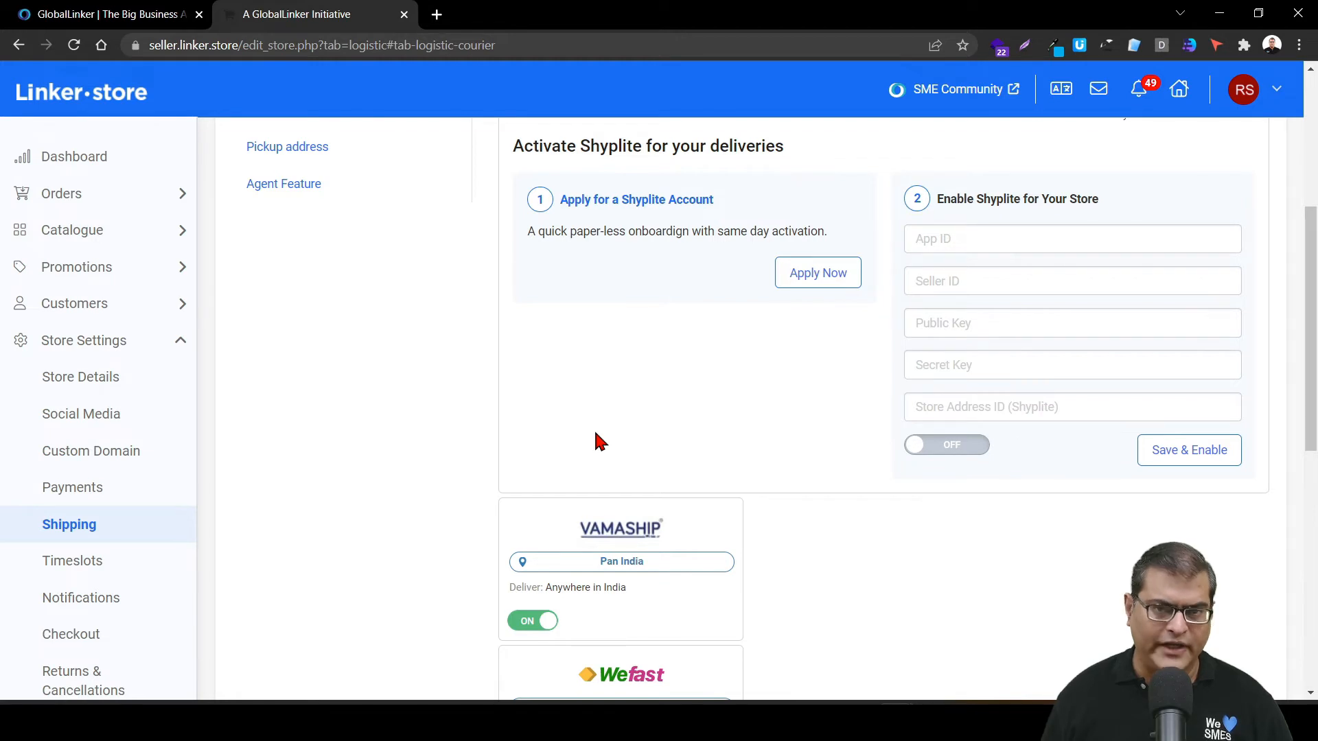
scroll(599, 441, "up", 5)
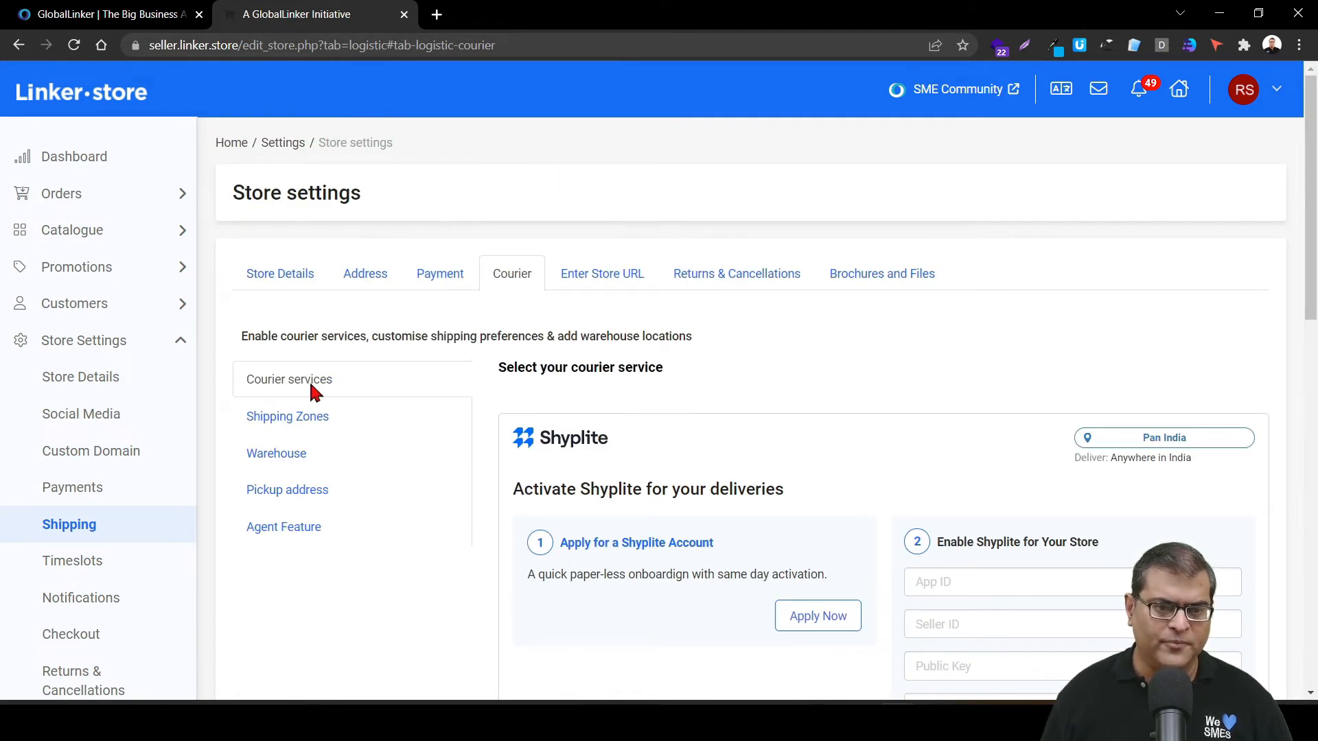
View the courier settings for shipping zones, warehouses, pickup address and agent feature, plus the Timeslots page.
left_click(309, 417)
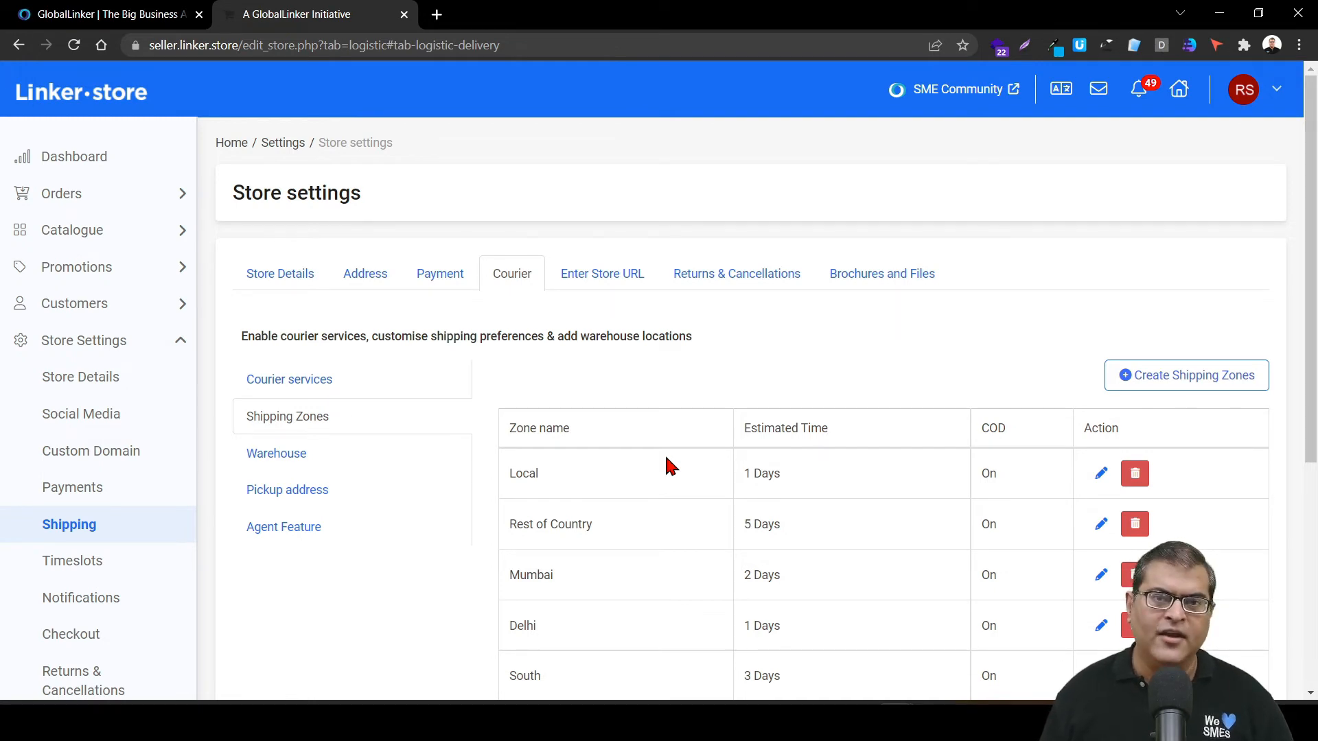
left_click(330, 465)
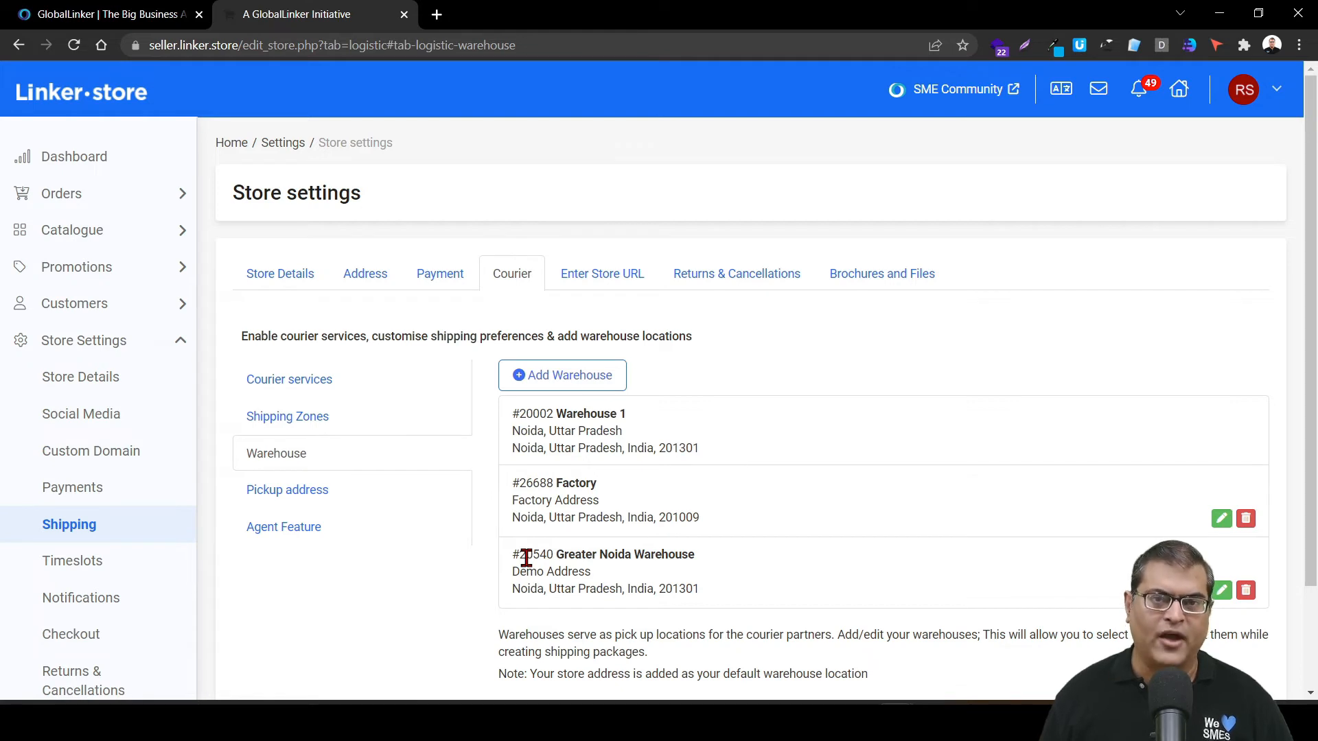
left_click(281, 490)
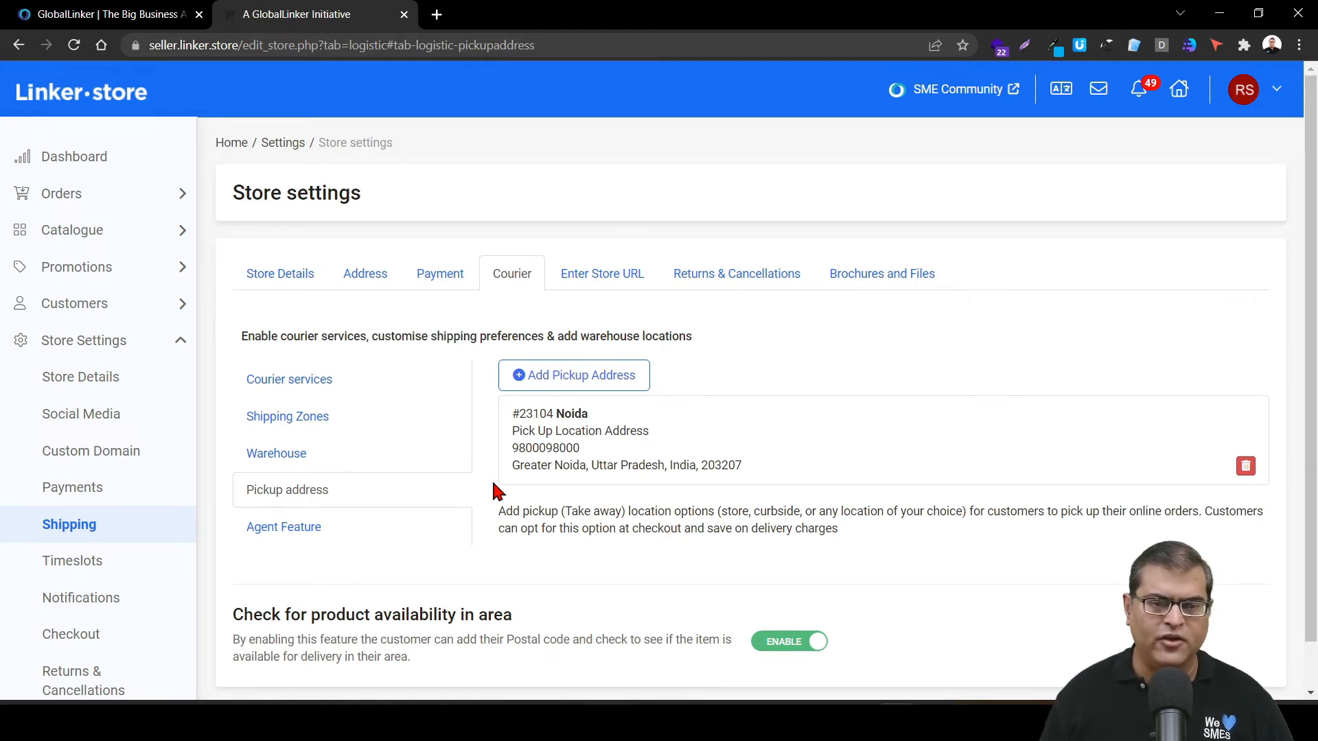
left_click(332, 529)
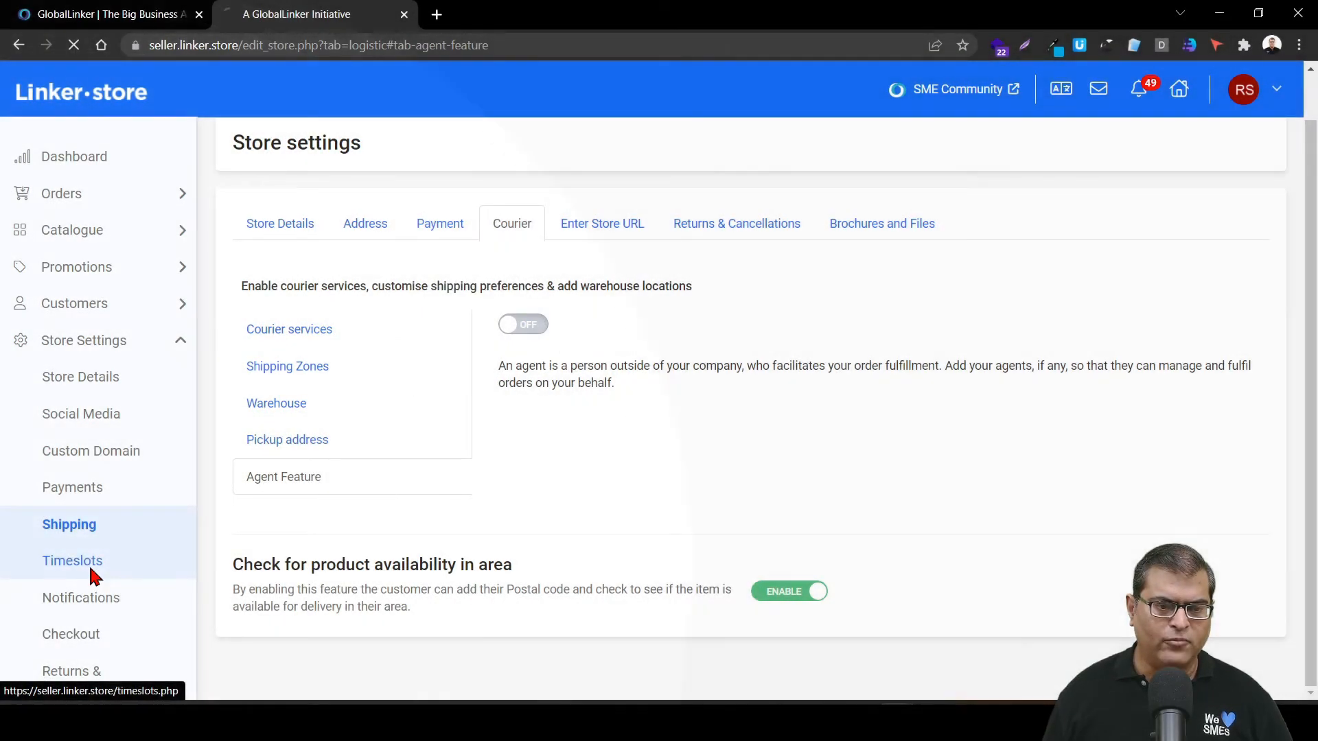
left_click(113, 576)
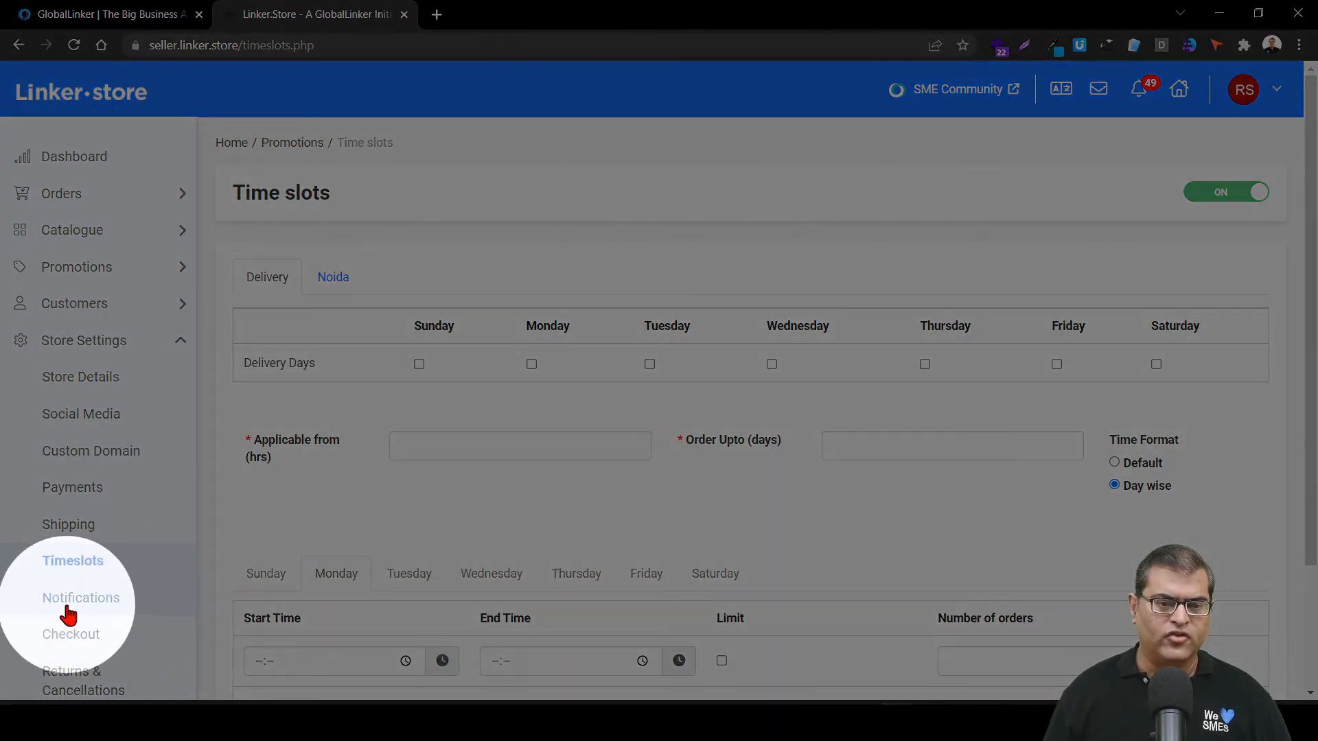
Review the Notifications settings and the email customization options for logo, button colour and link colour.
left_click(79, 606)
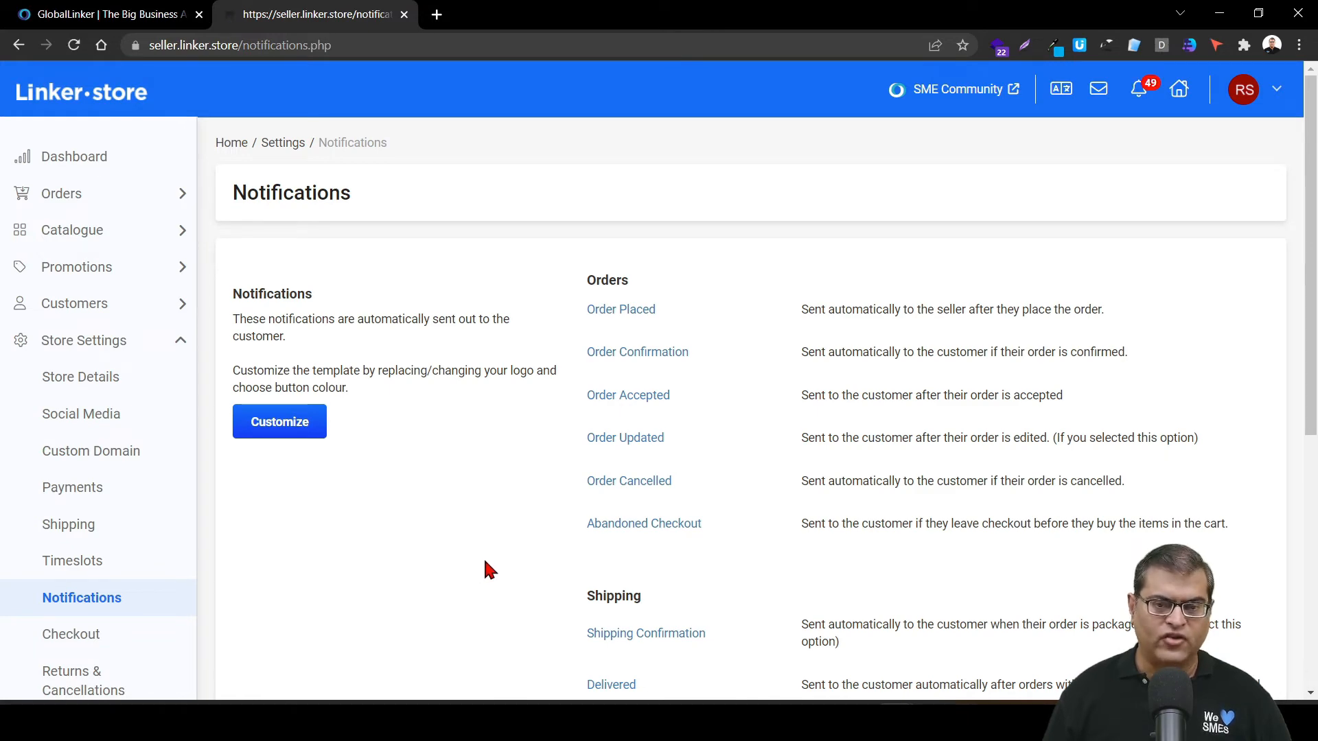
scroll(496, 540, "down", 5)
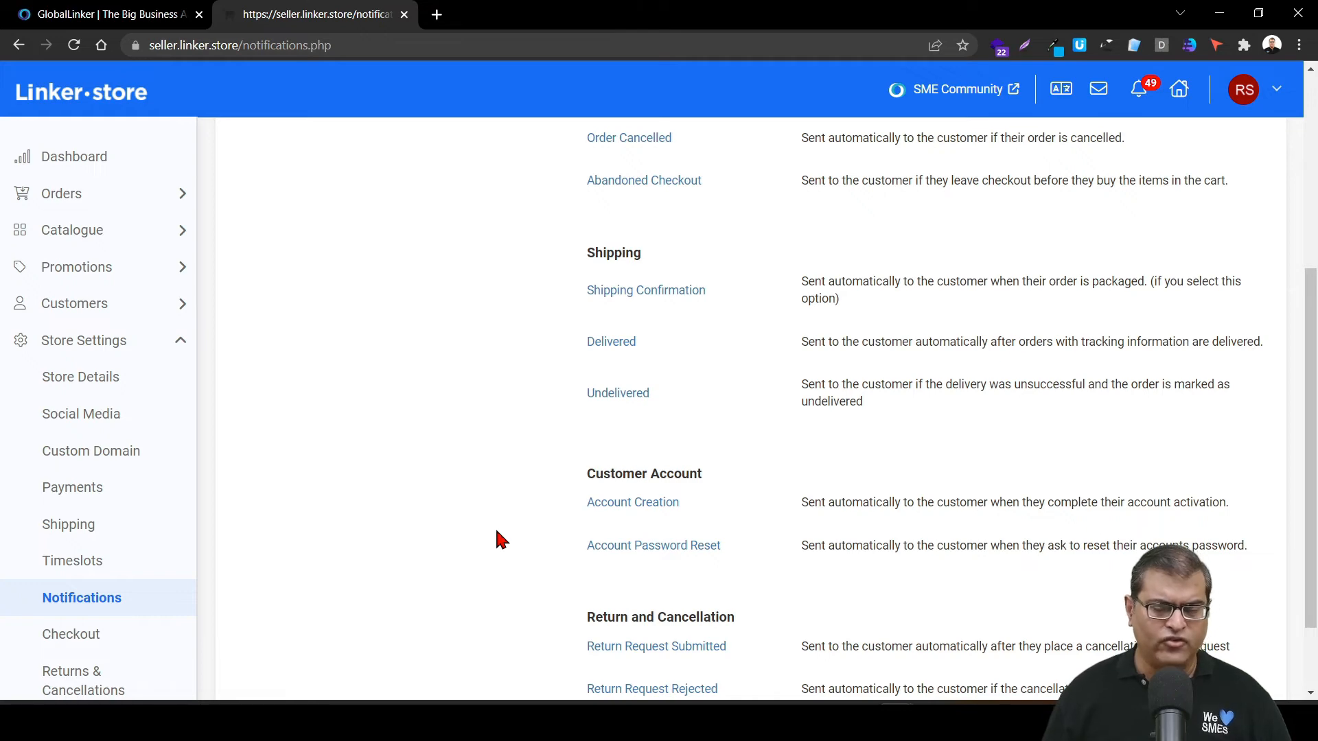
scroll(496, 540, "up", 4)
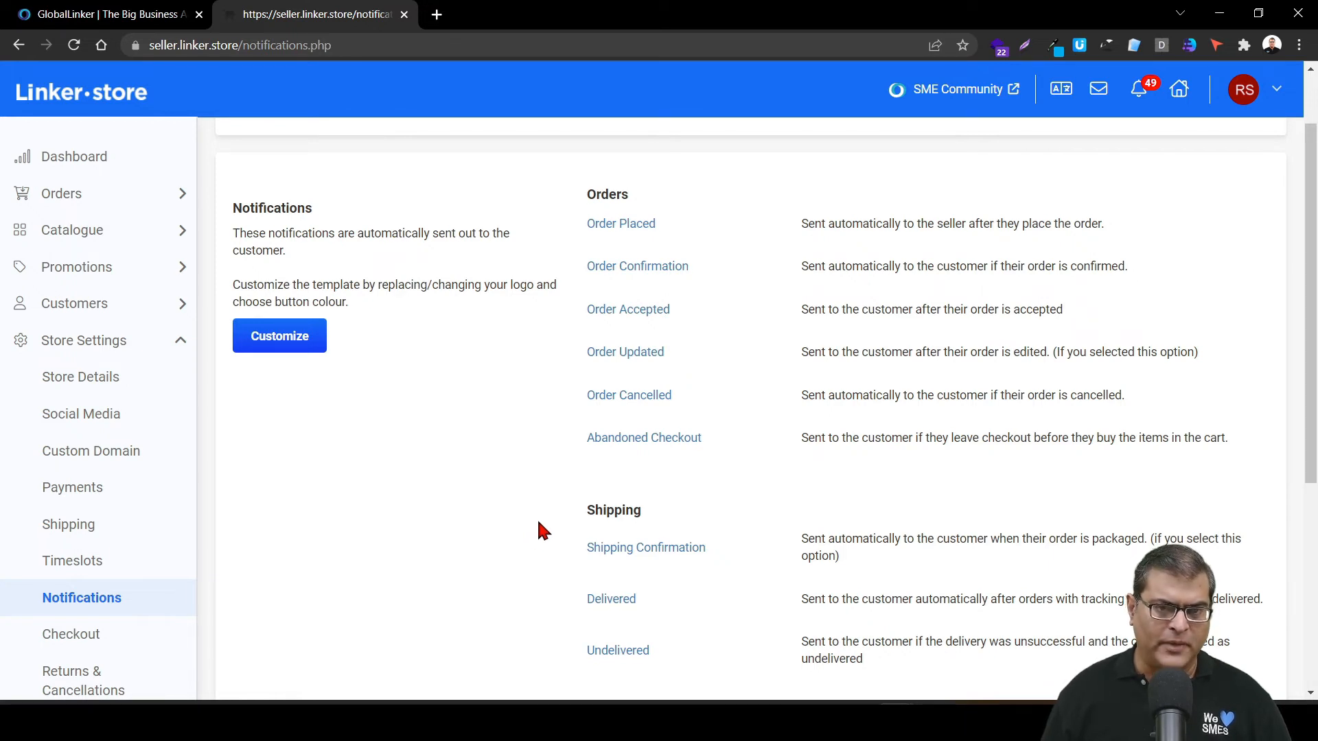
left_click(284, 347)
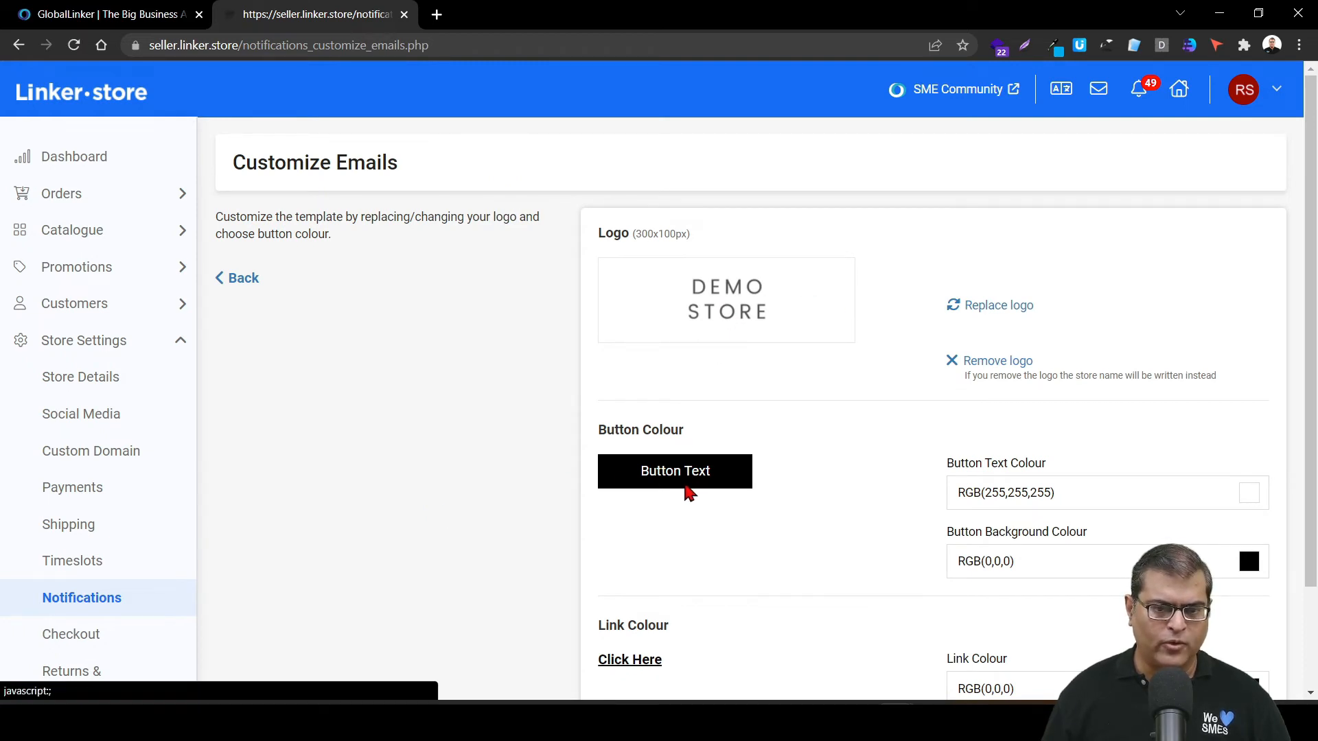
scroll(686, 491, "down", 2)
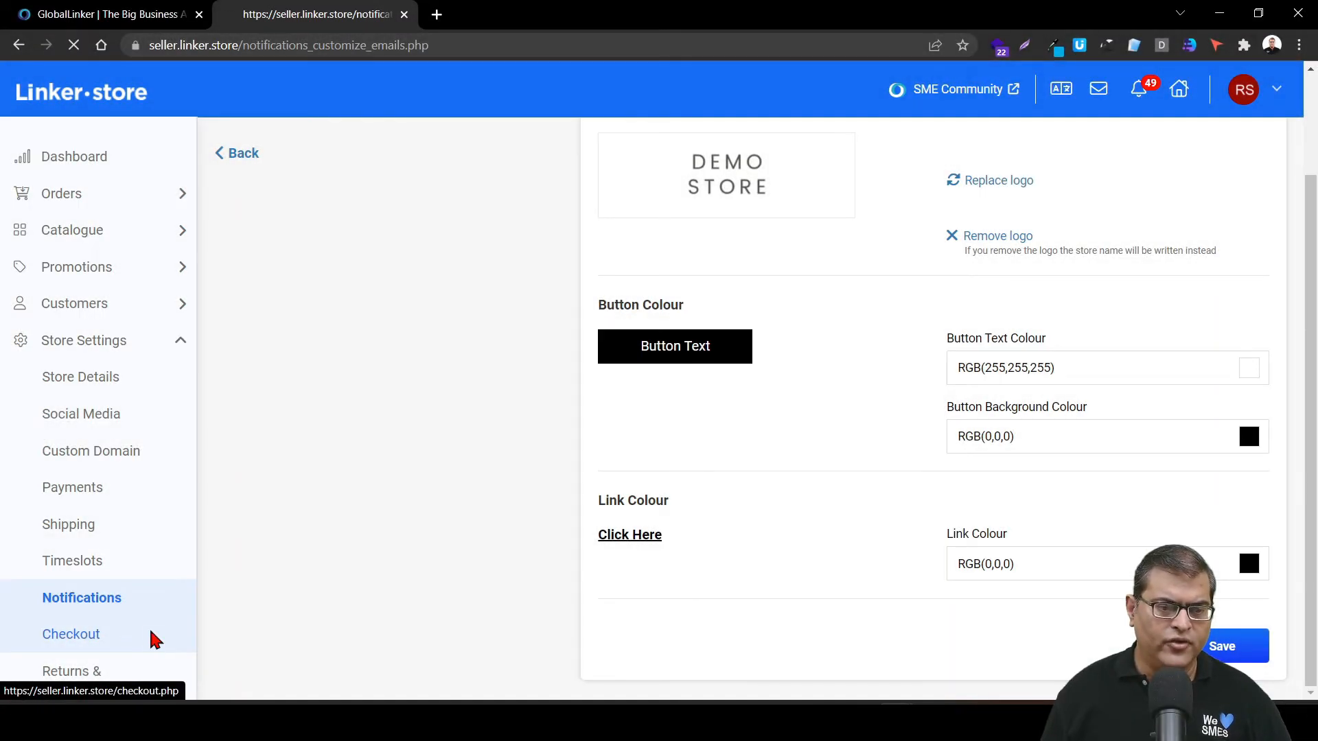
Open the Checkout settings and set the checkout process to Member Registration.
left_click(153, 638)
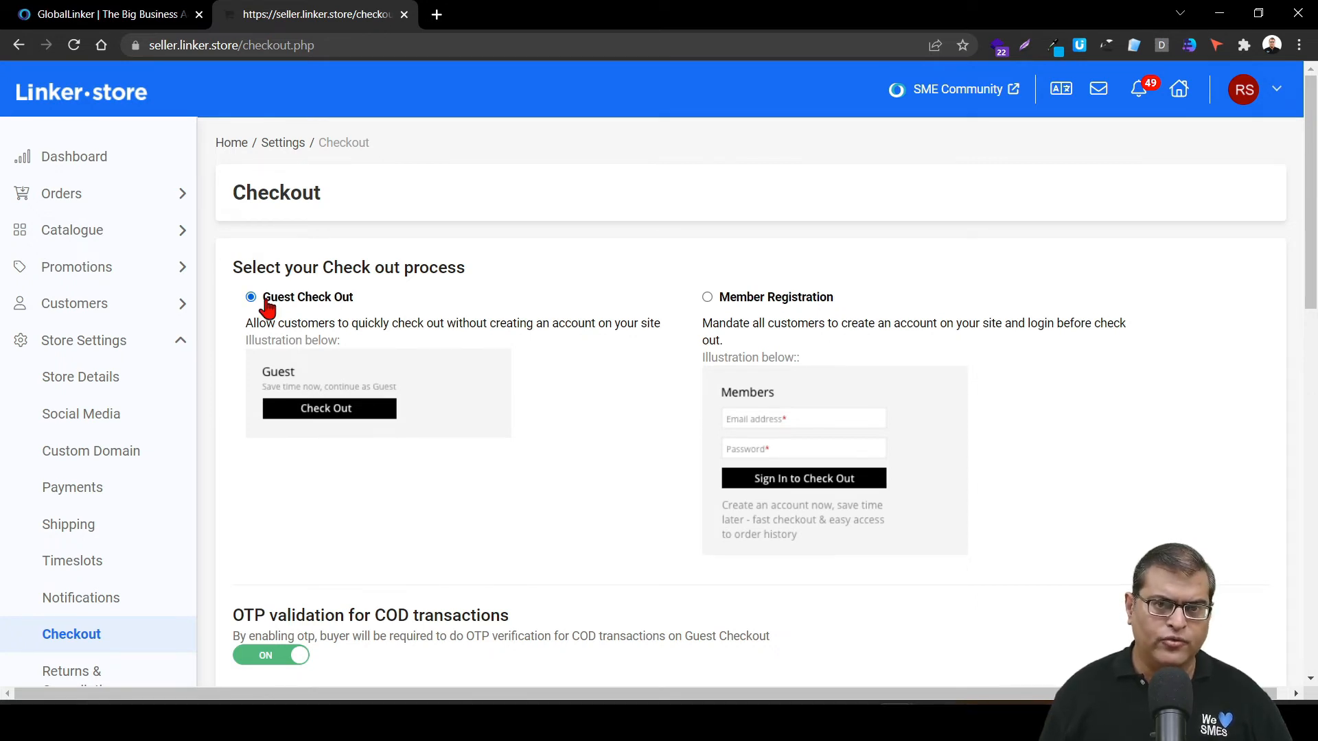
left_click(739, 303)
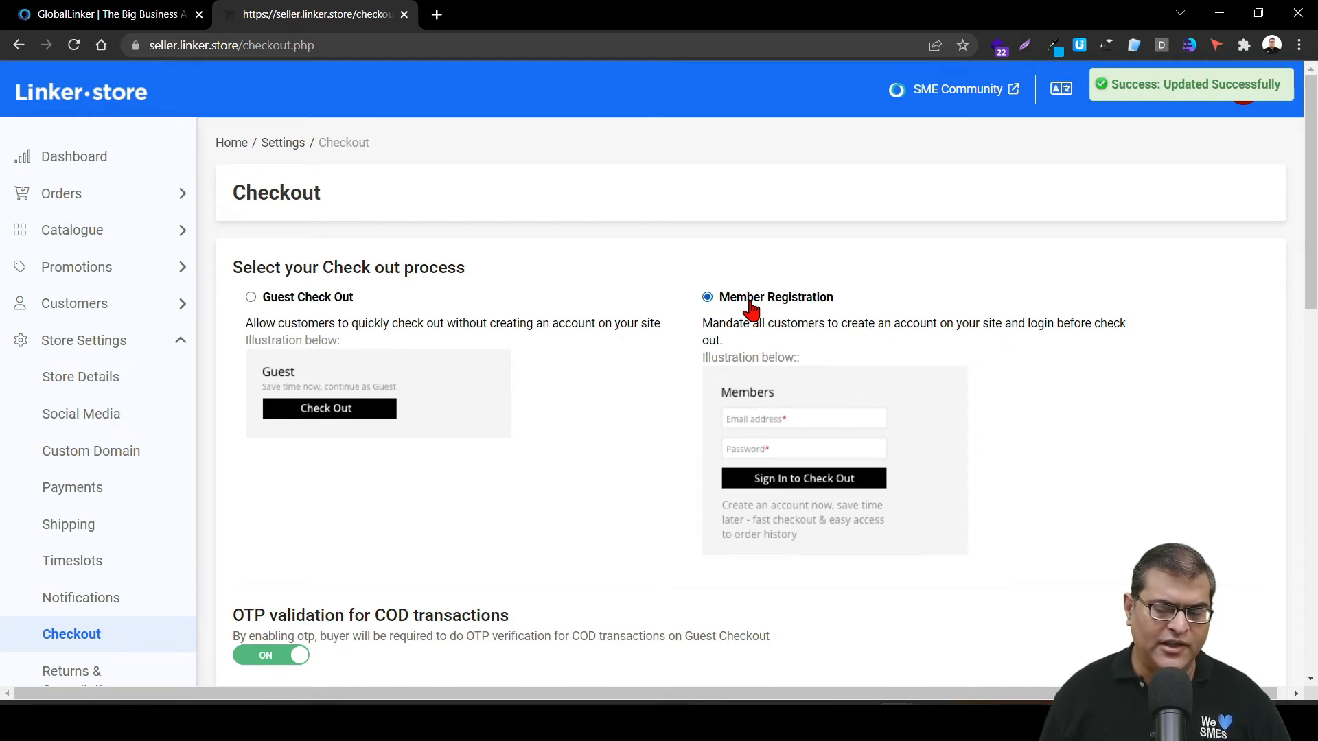
Examine the remaining checkout options, including COD OTP validation, coupon and offer combination, gifting, complete shipment, notes and experience rating.
scroll(750, 309, "down", 4)
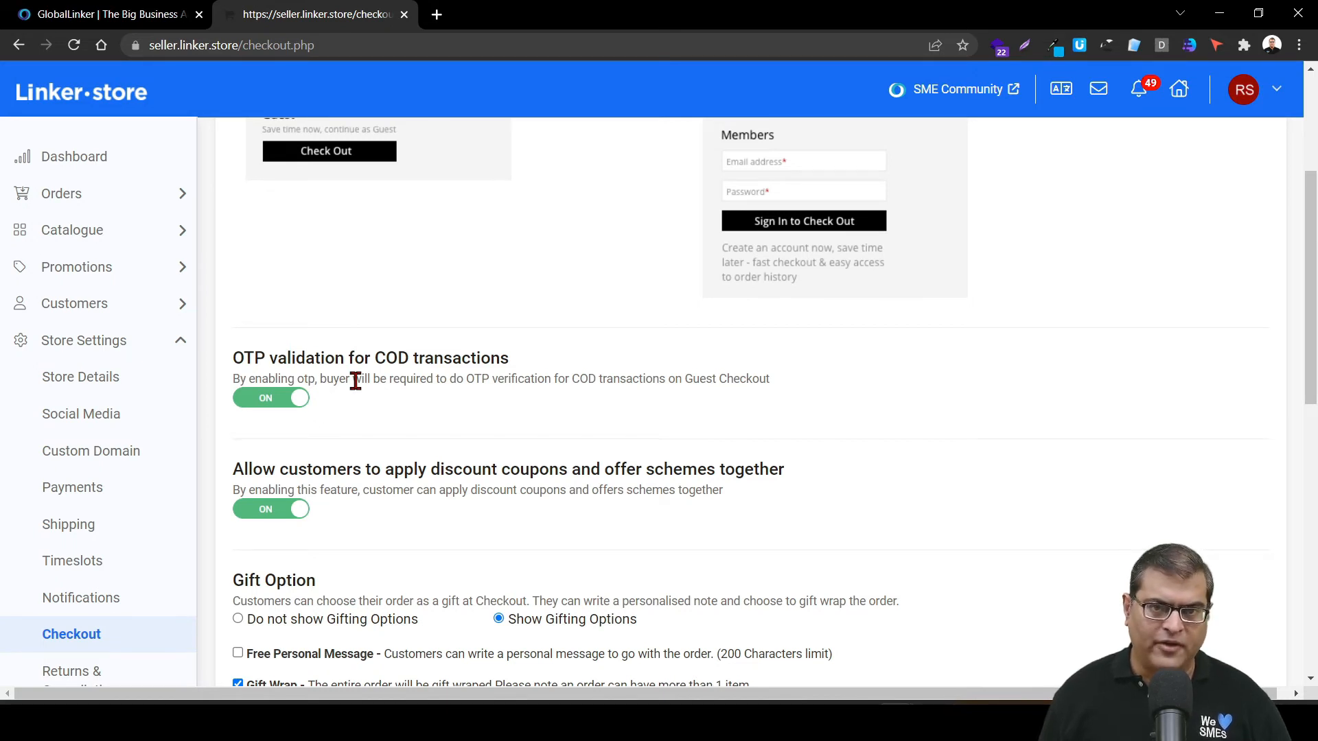
scroll(356, 380, "down", 1)
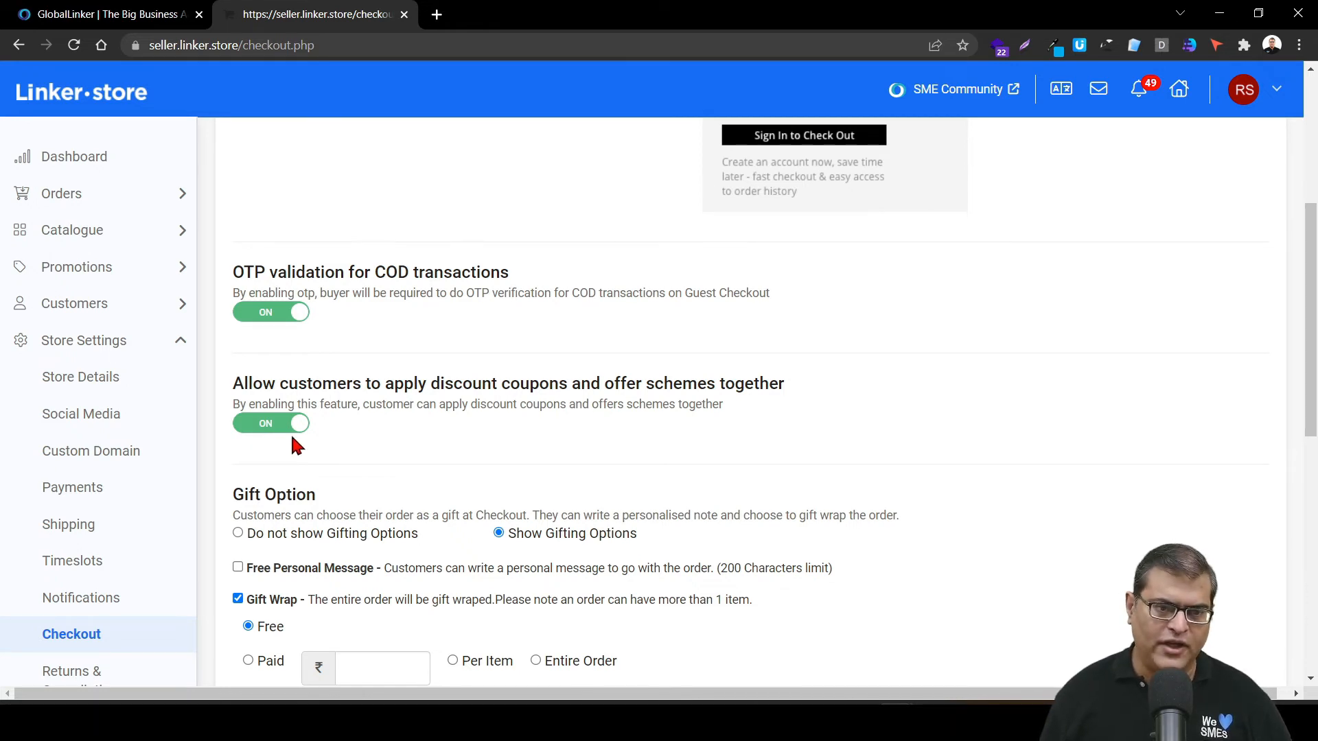
scroll(276, 432, "down", 1)
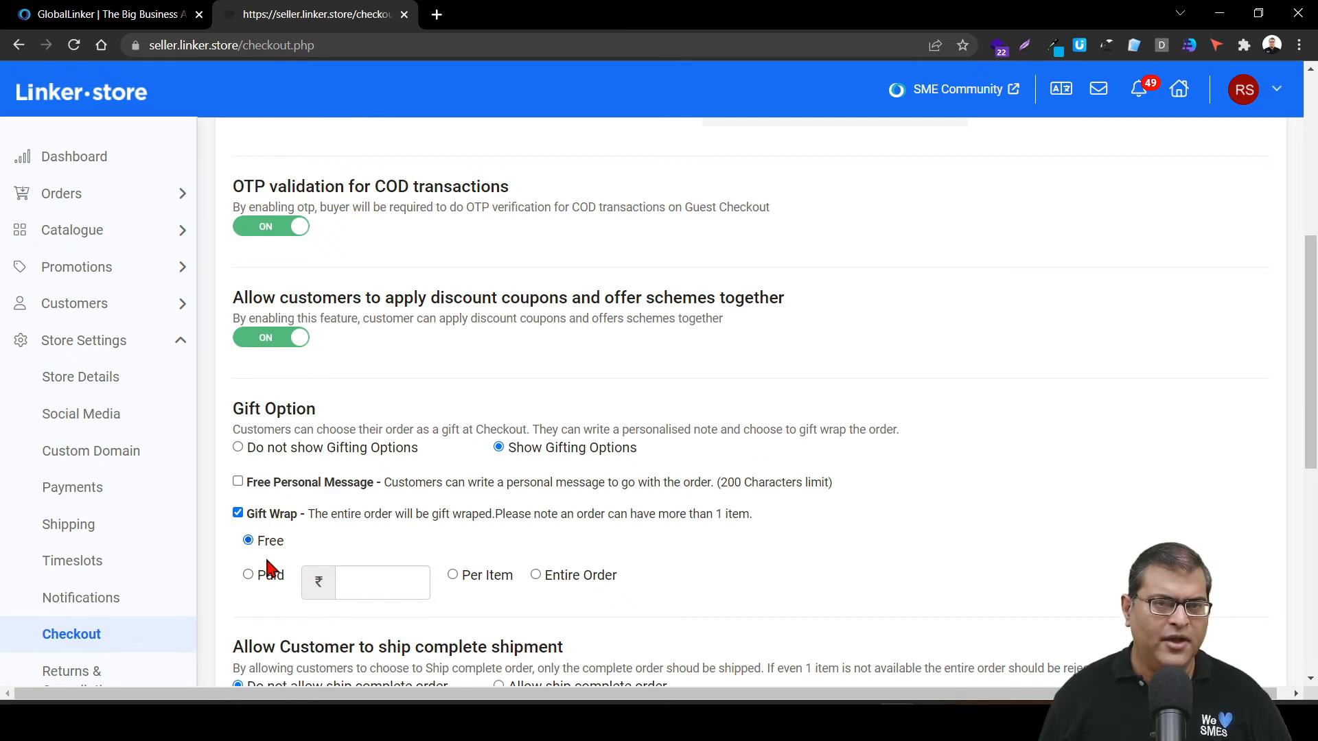
scroll(269, 565, "down", 1)
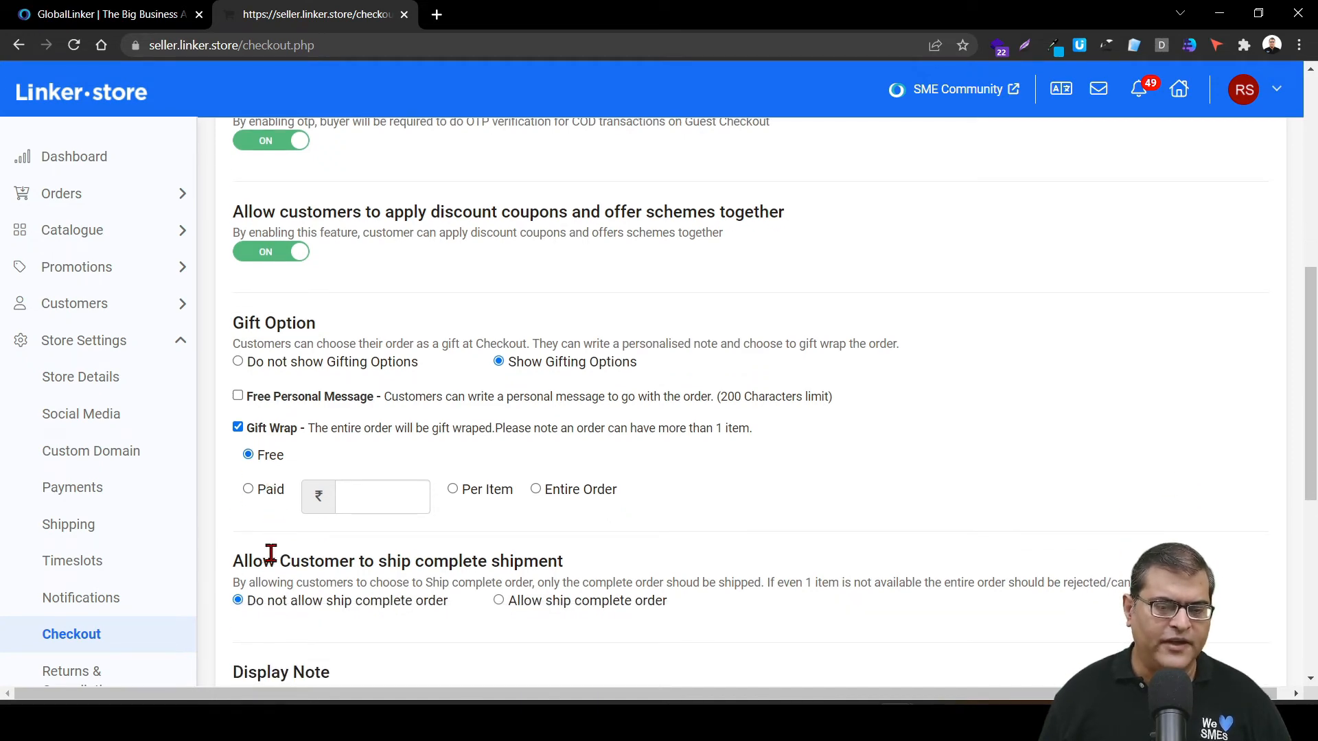
scroll(267, 552, "down", 1)
scroll(268, 553, "down", 3)
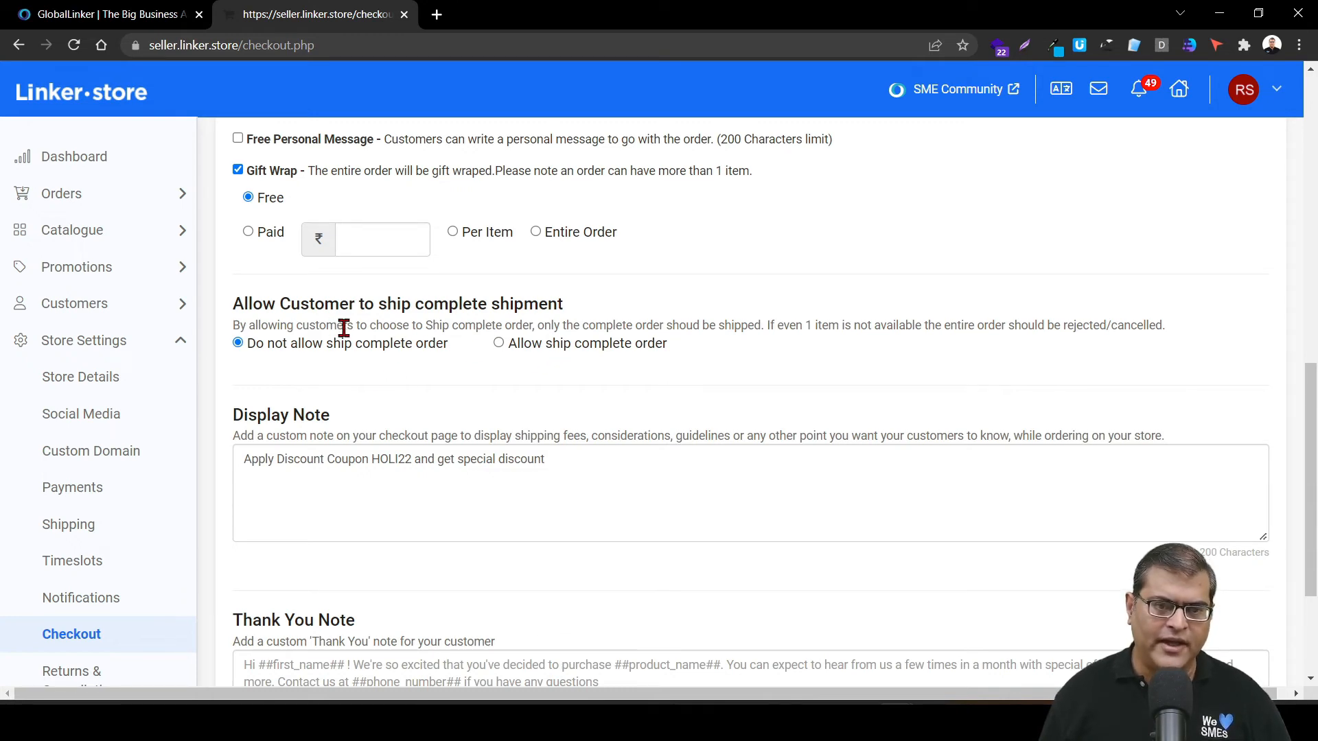
scroll(343, 327, "down", 3)
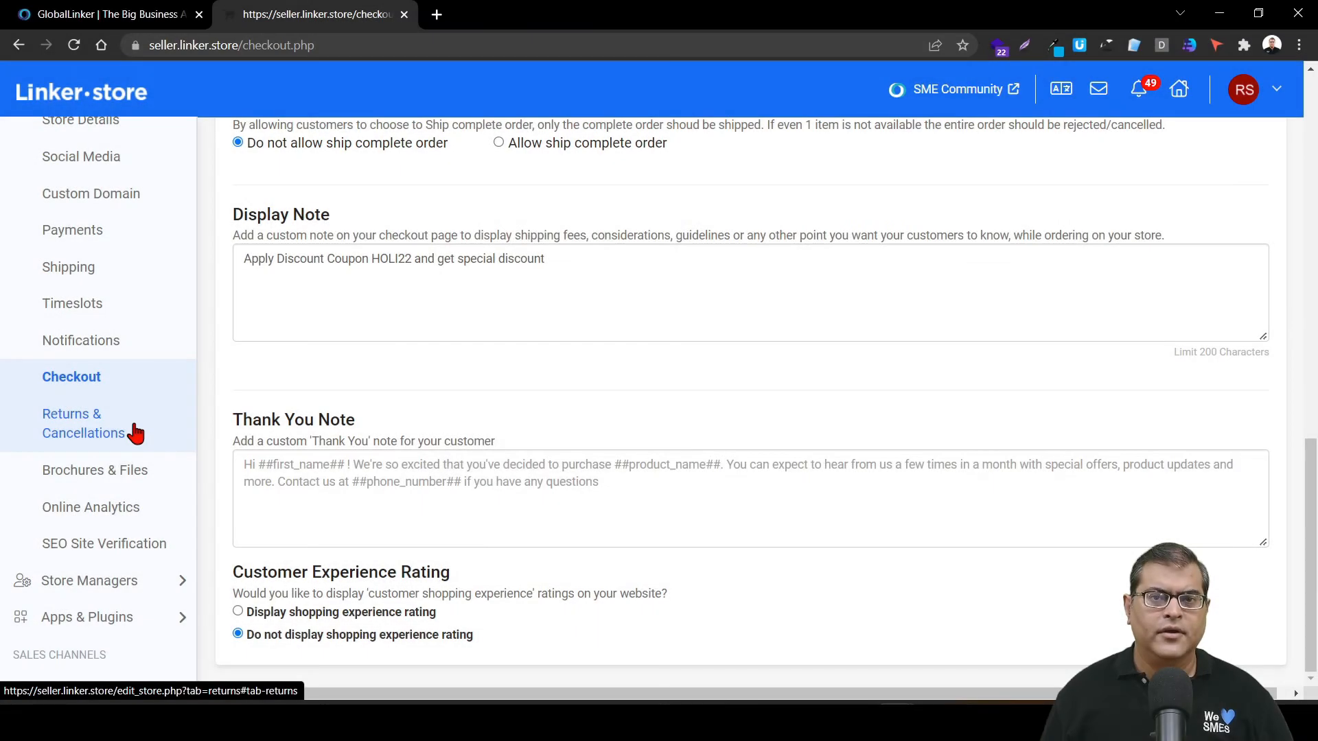
Open the Returns & Cancellations settings and examine the auto cancel, return period, and return and cancellation reason options.
left_click(127, 431)
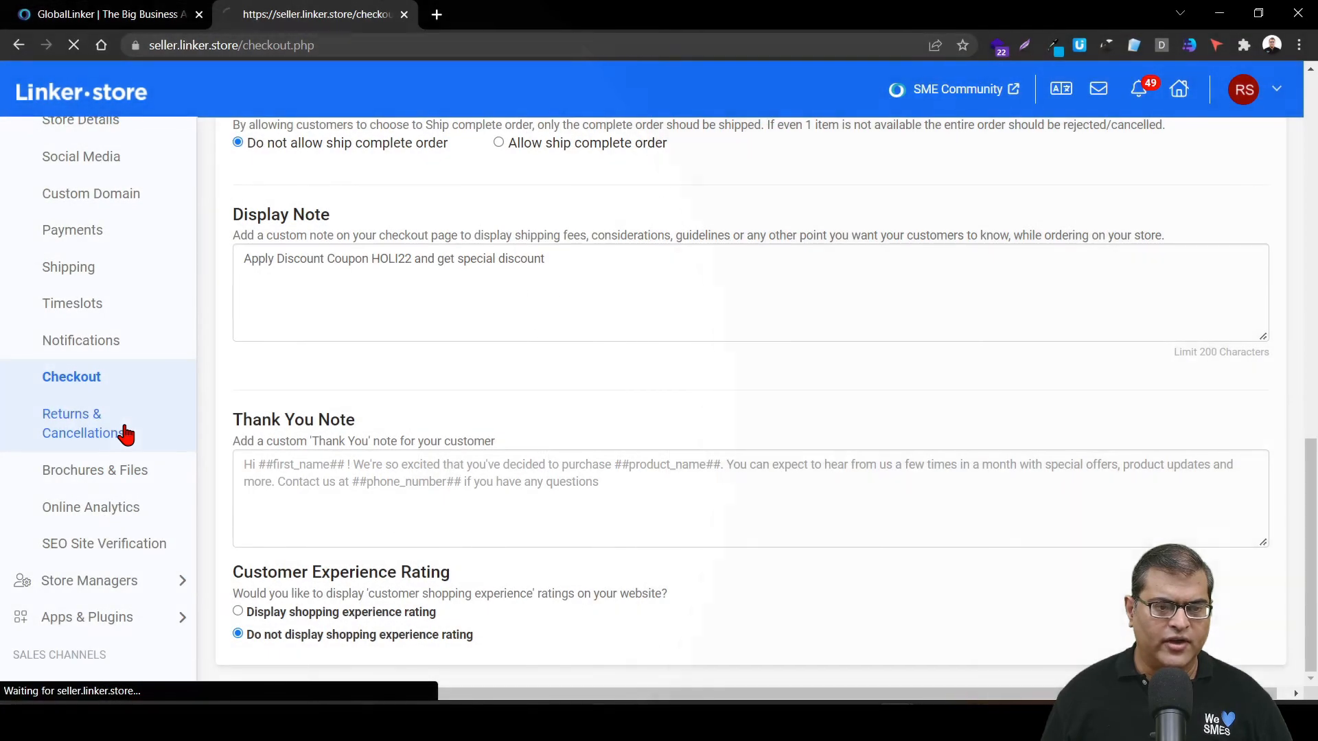
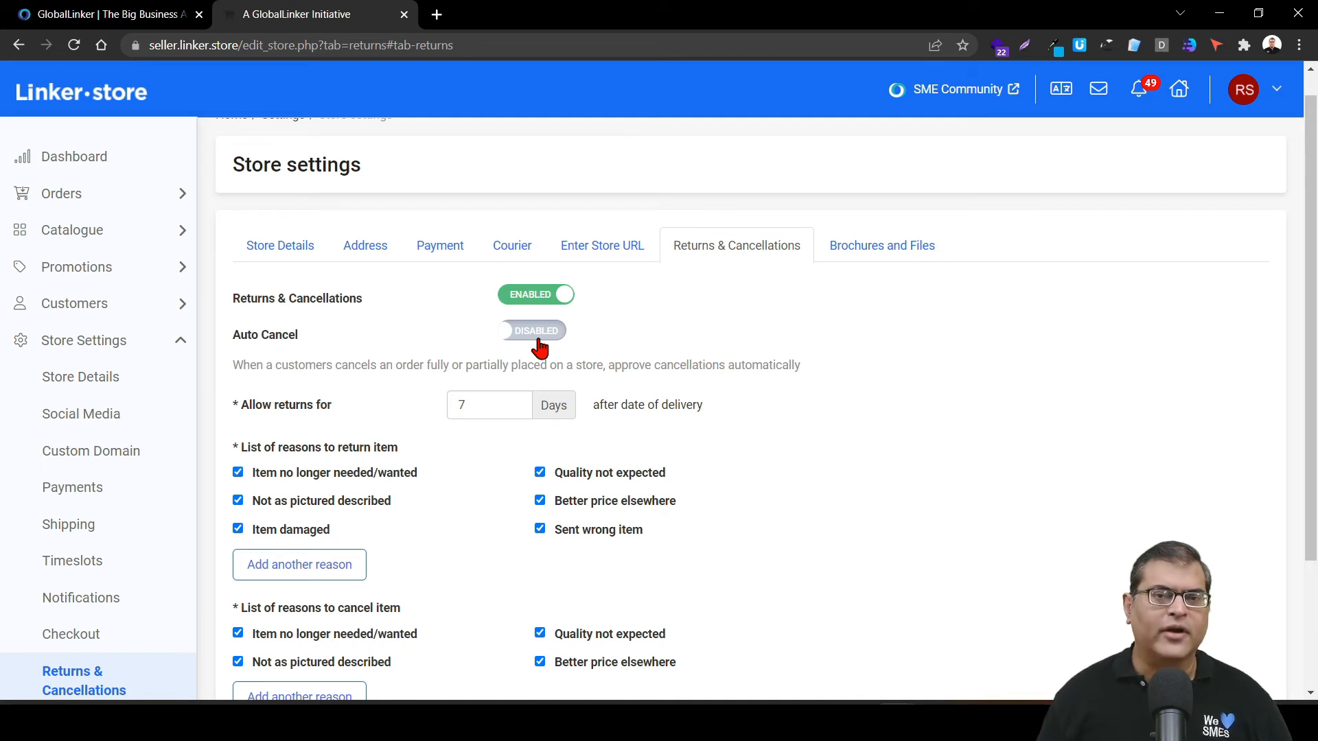
scroll(512, 247, "down", 3)
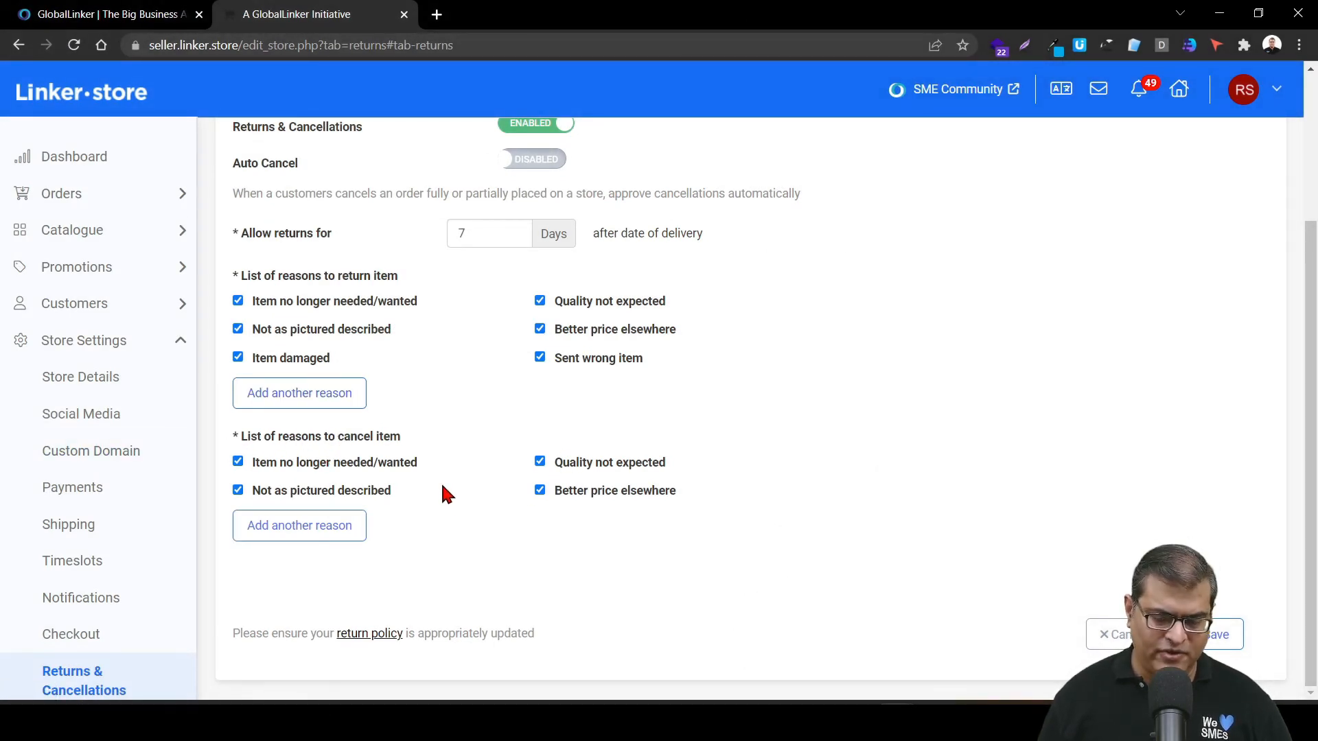
left_click(237, 461)
left_click(238, 462)
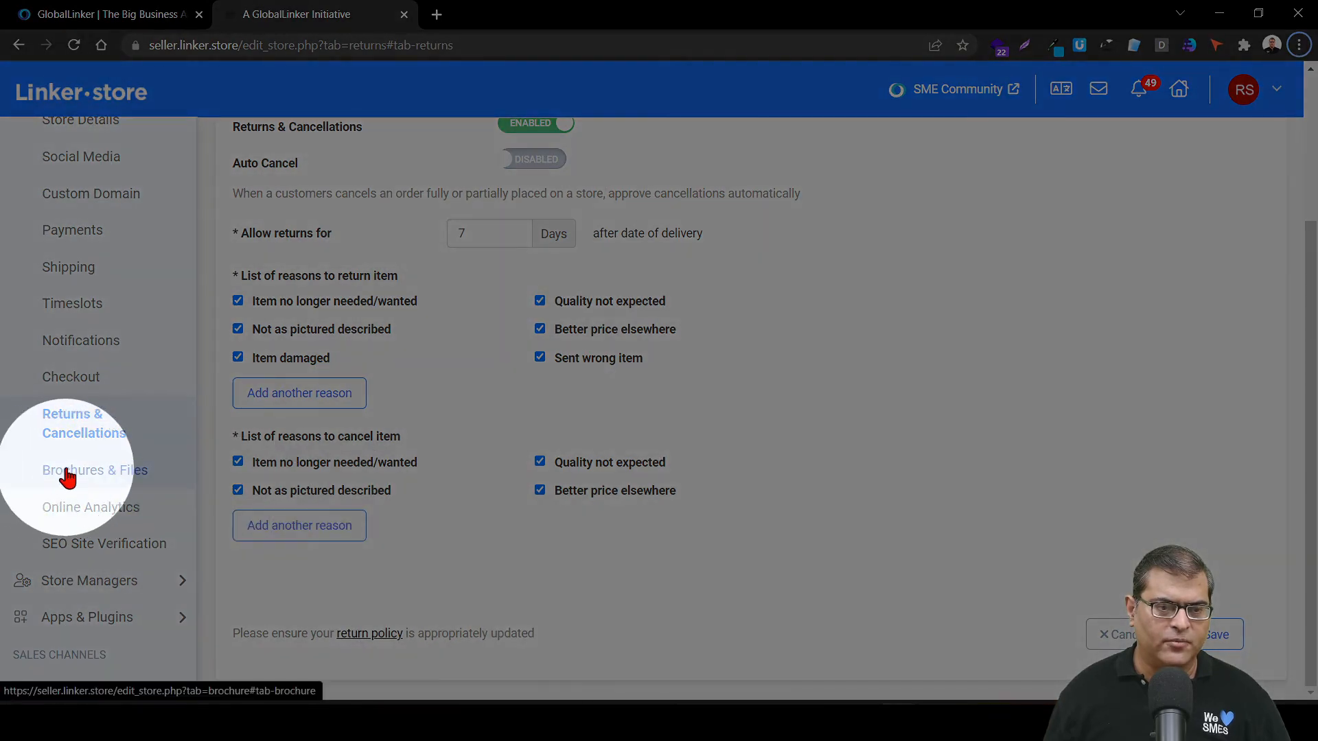
View the Brochures & Files, Online Analytics and SEO Site Verification pages of the store settings.
left_click(70, 473)
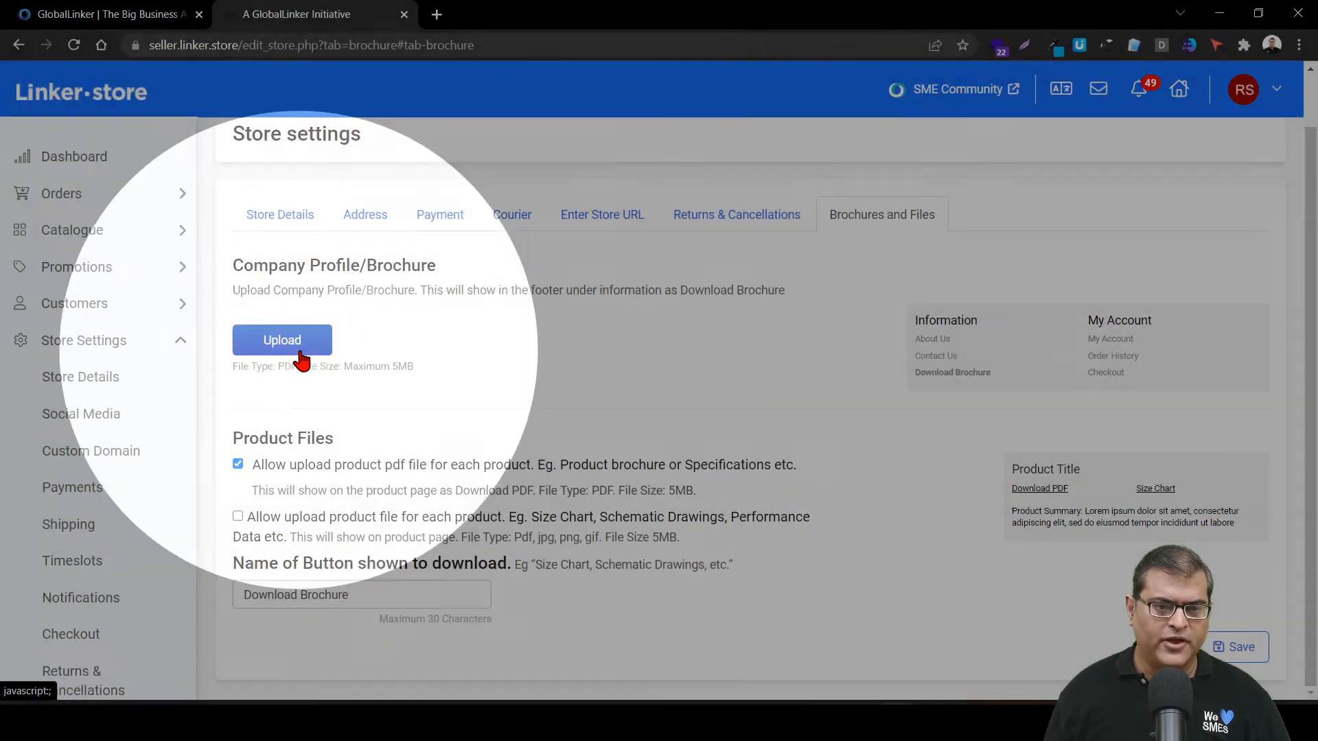
left_click(302, 359)
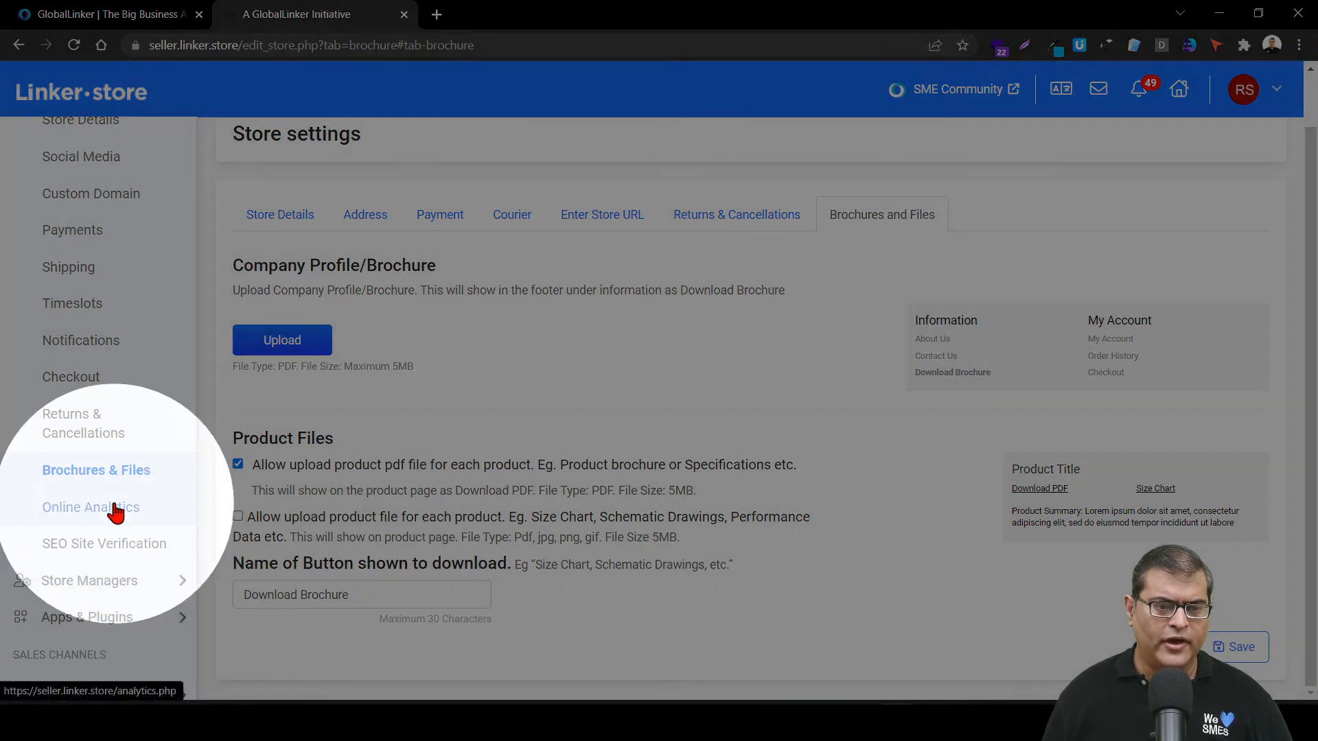
left_click(116, 509)
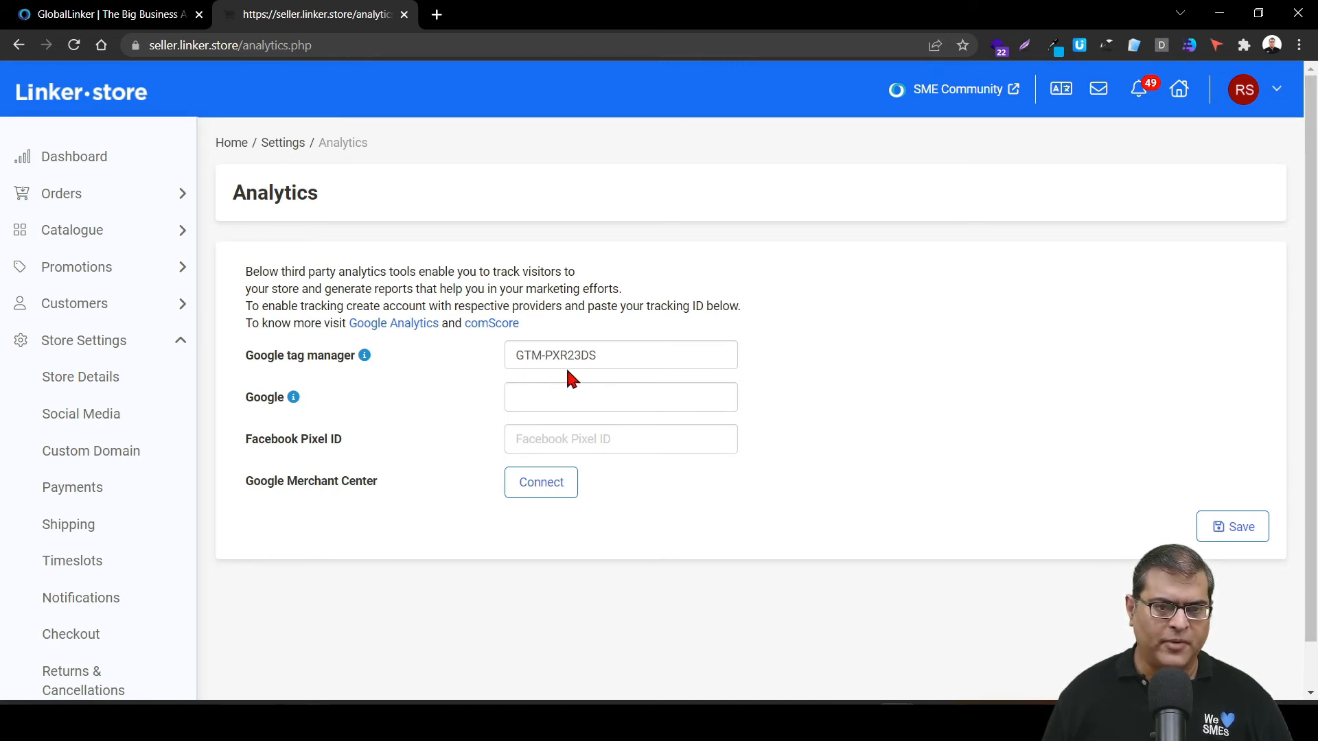
mouse_move(271, 408)
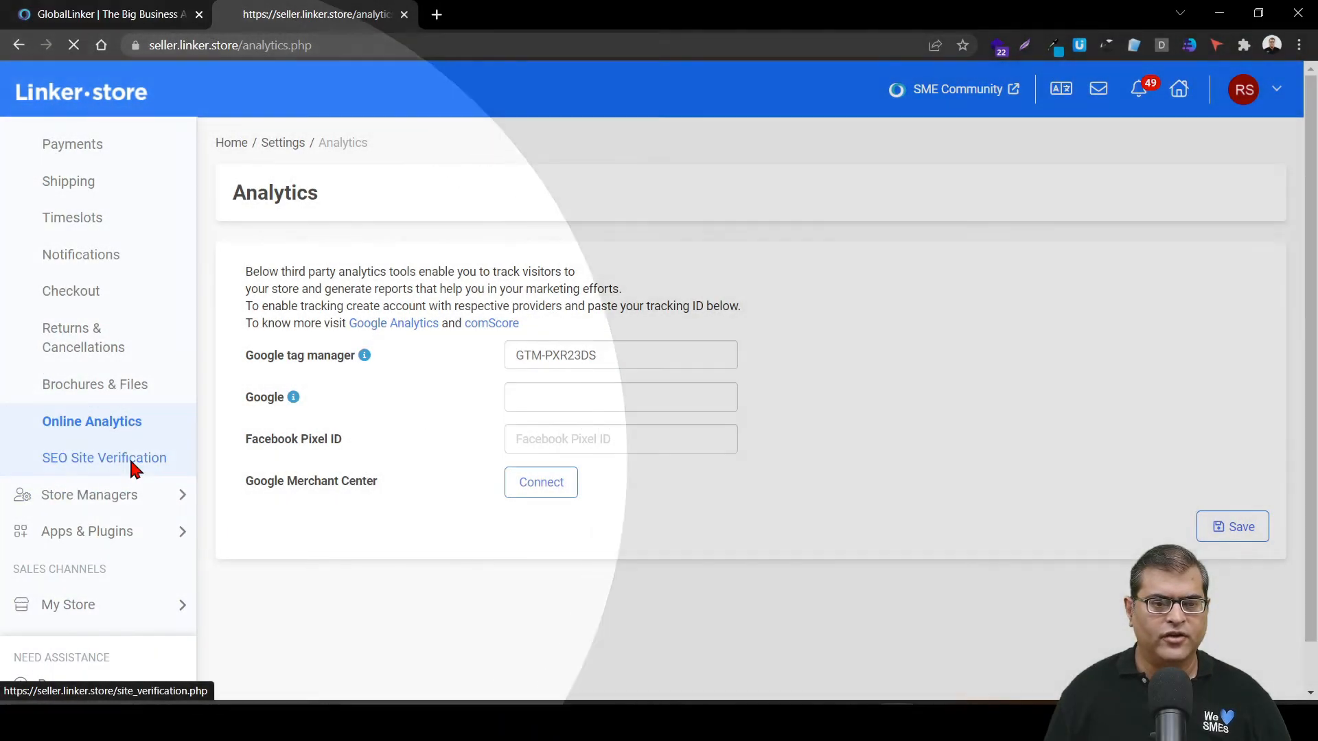
left_click(131, 458)
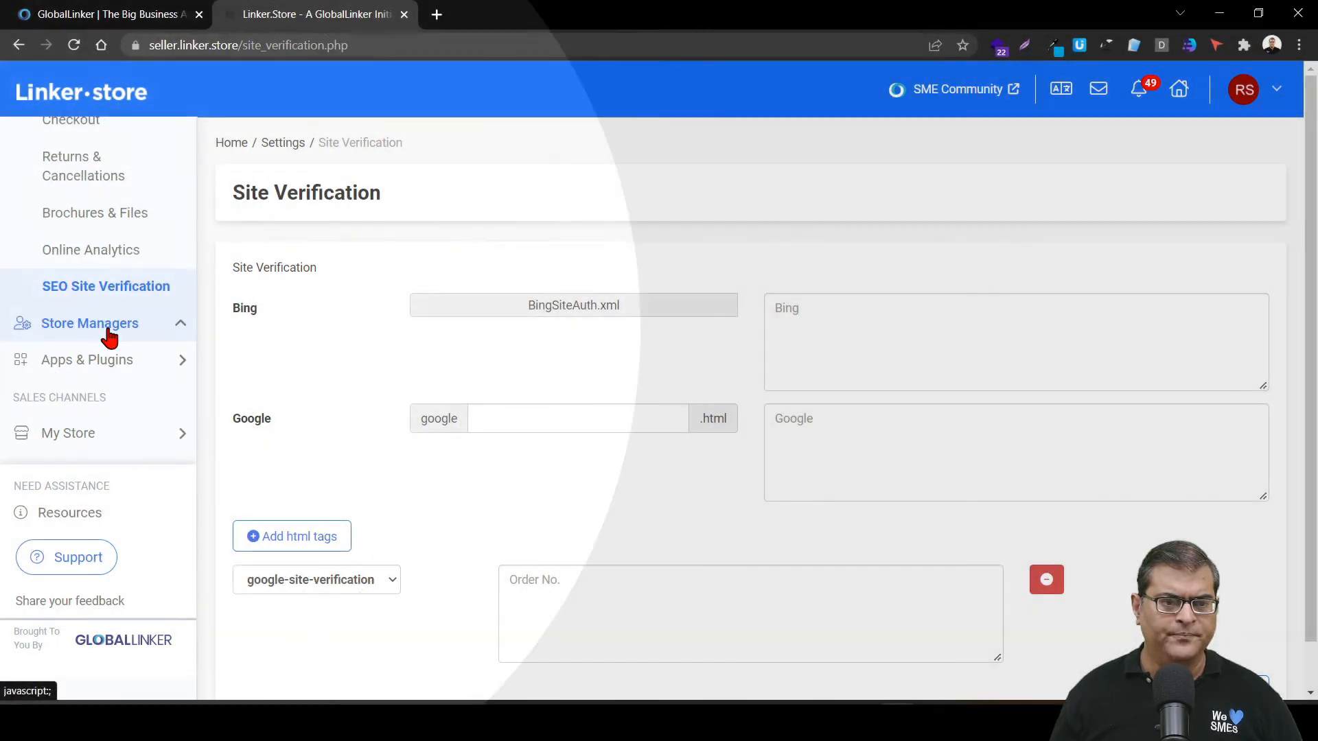
View the Audit Trails, Manage Users and Manage Roles pages for the store managers.
left_click(109, 335)
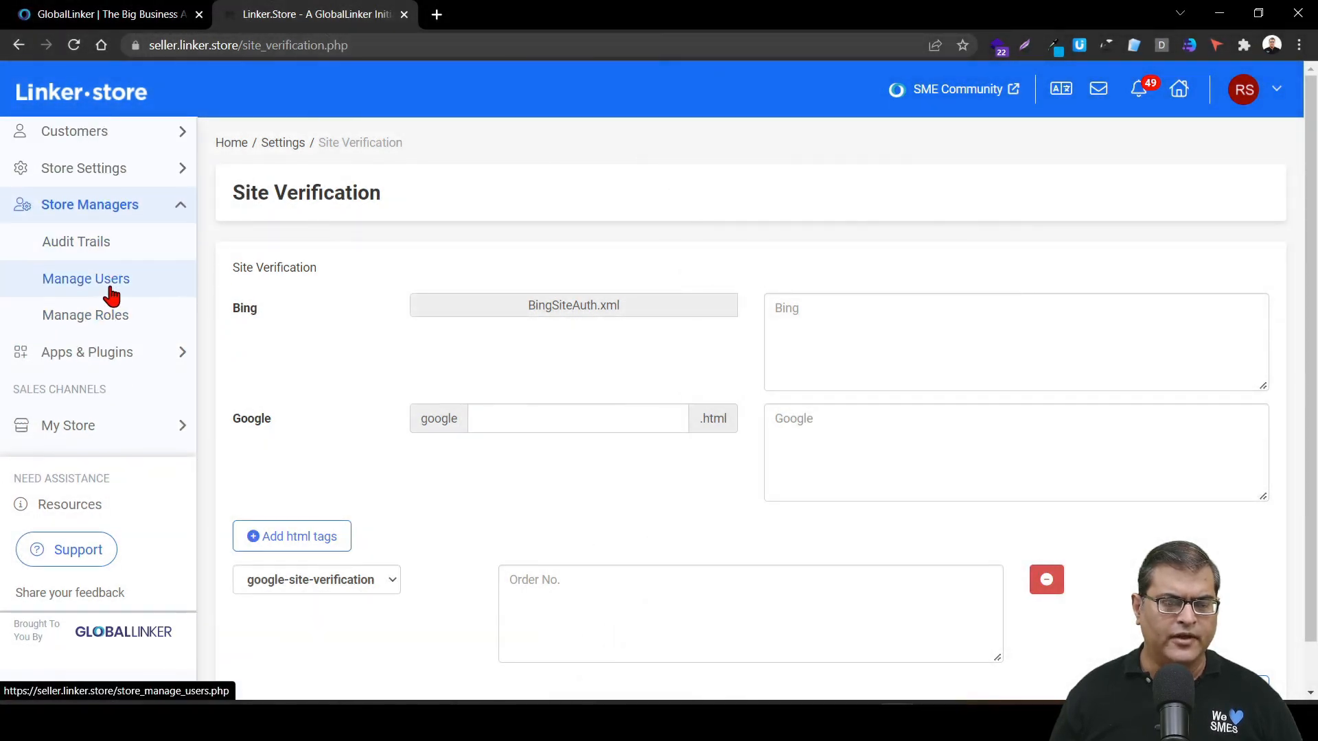
left_click(132, 260)
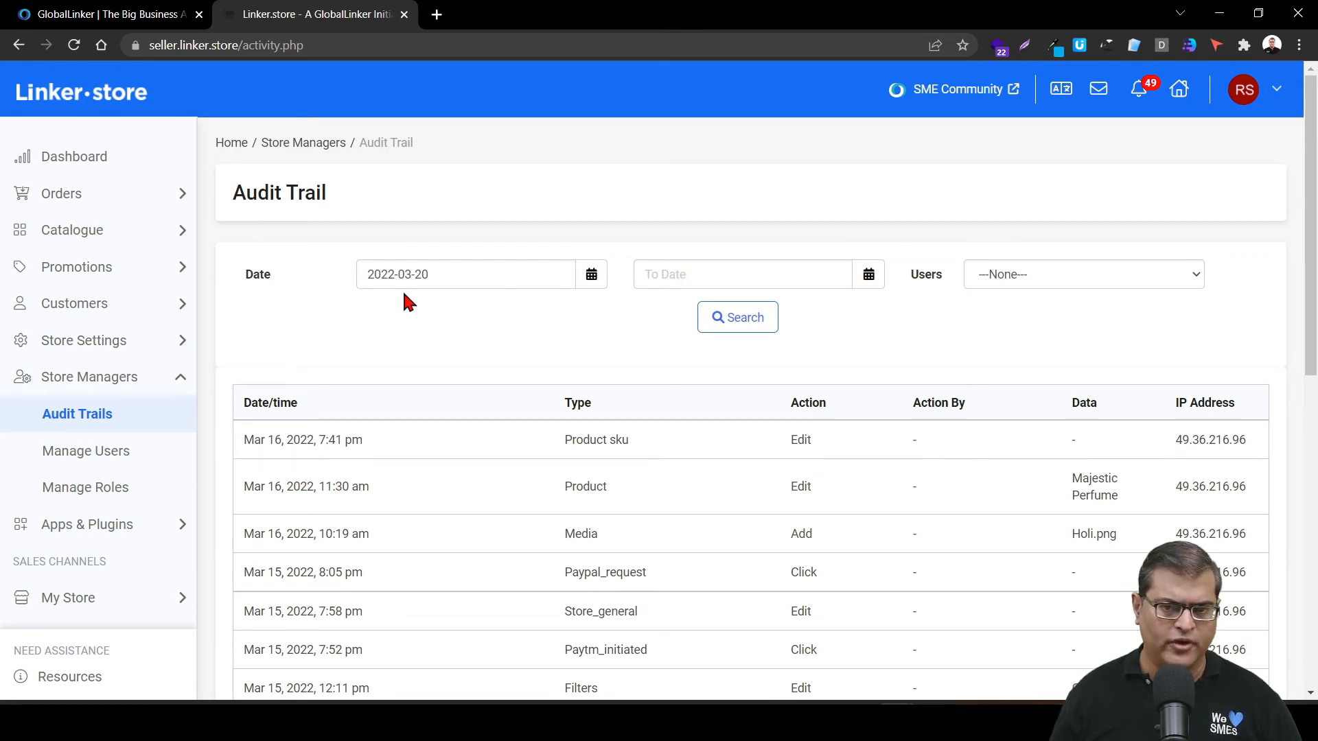
left_click(742, 315)
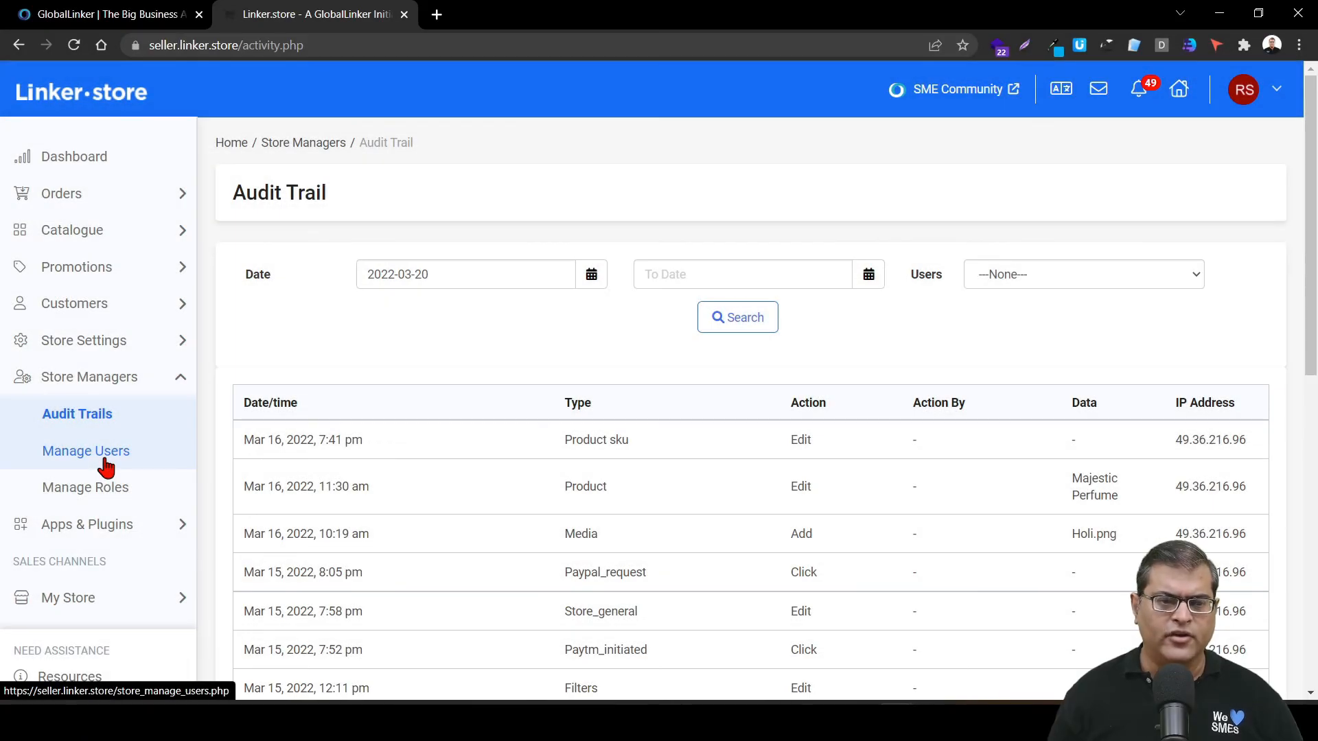
left_click(105, 465)
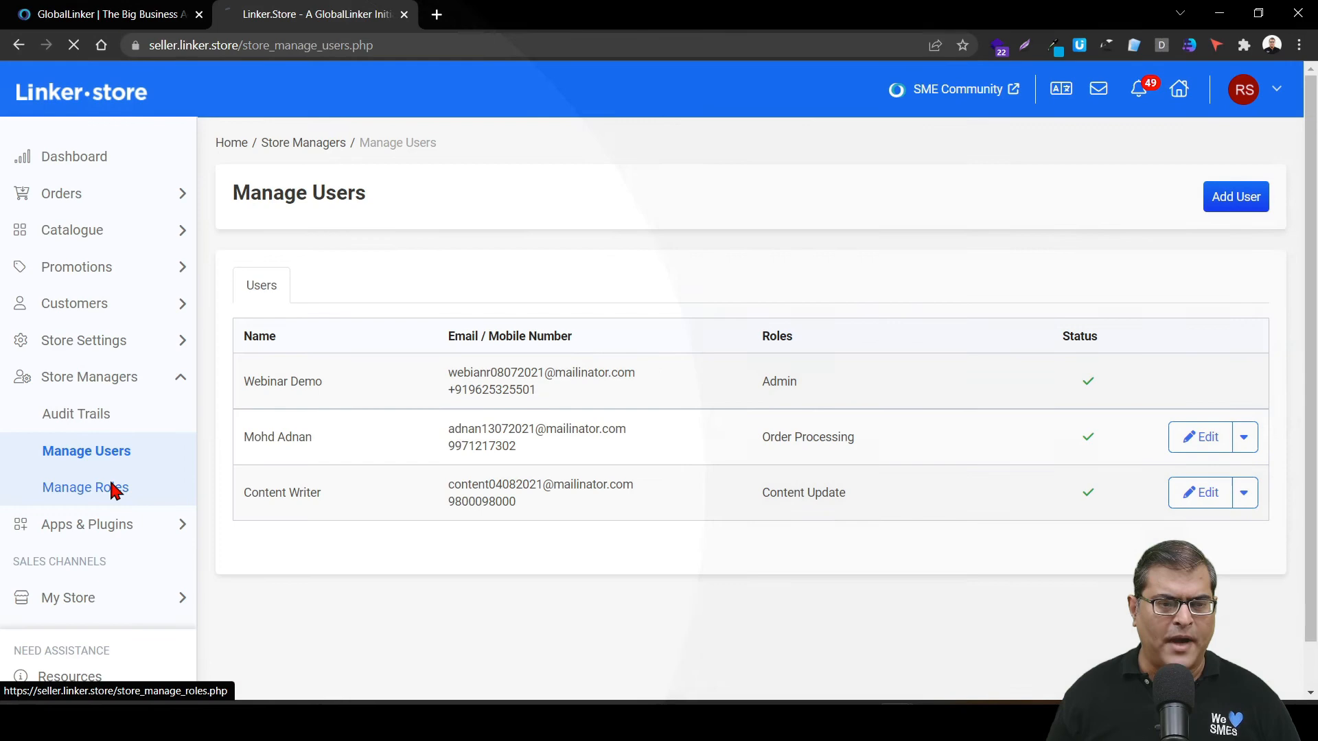
left_click(110, 489)
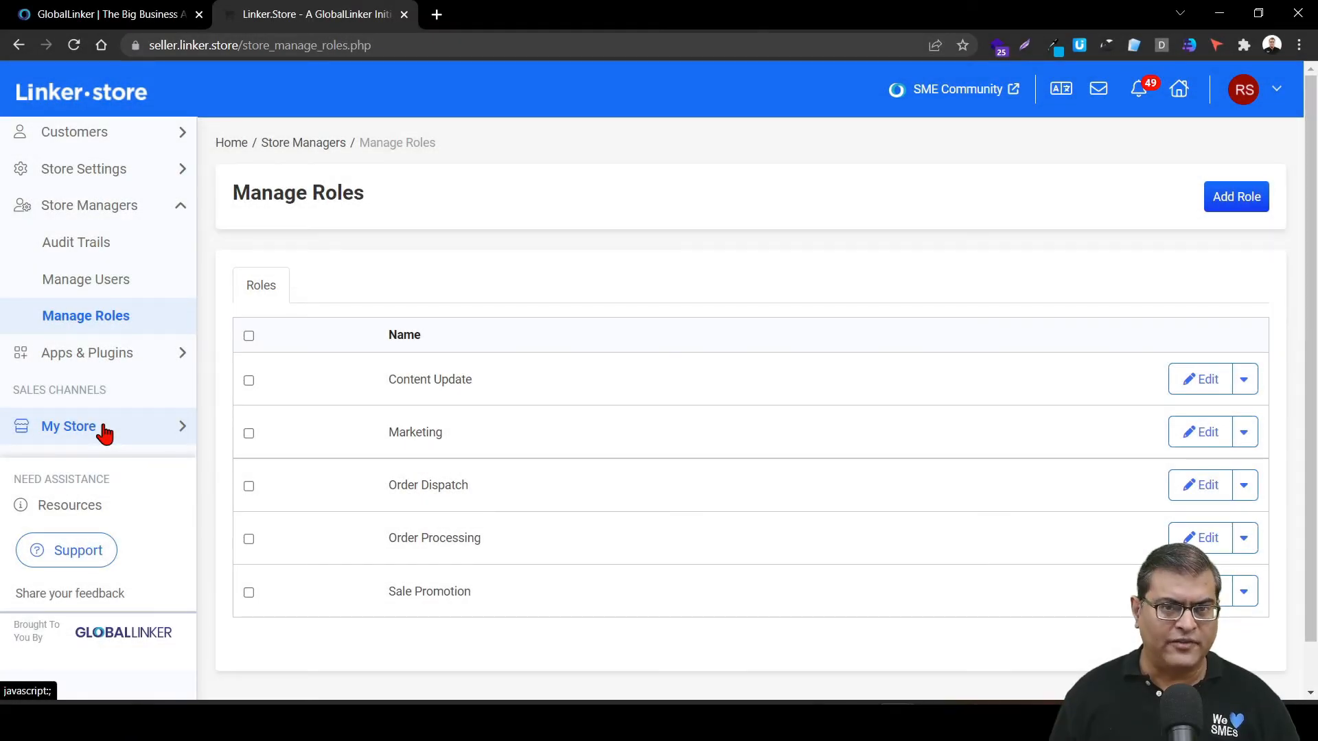
Preview the store from My Store and open the Themes page to view the available themes.
left_click(104, 432)
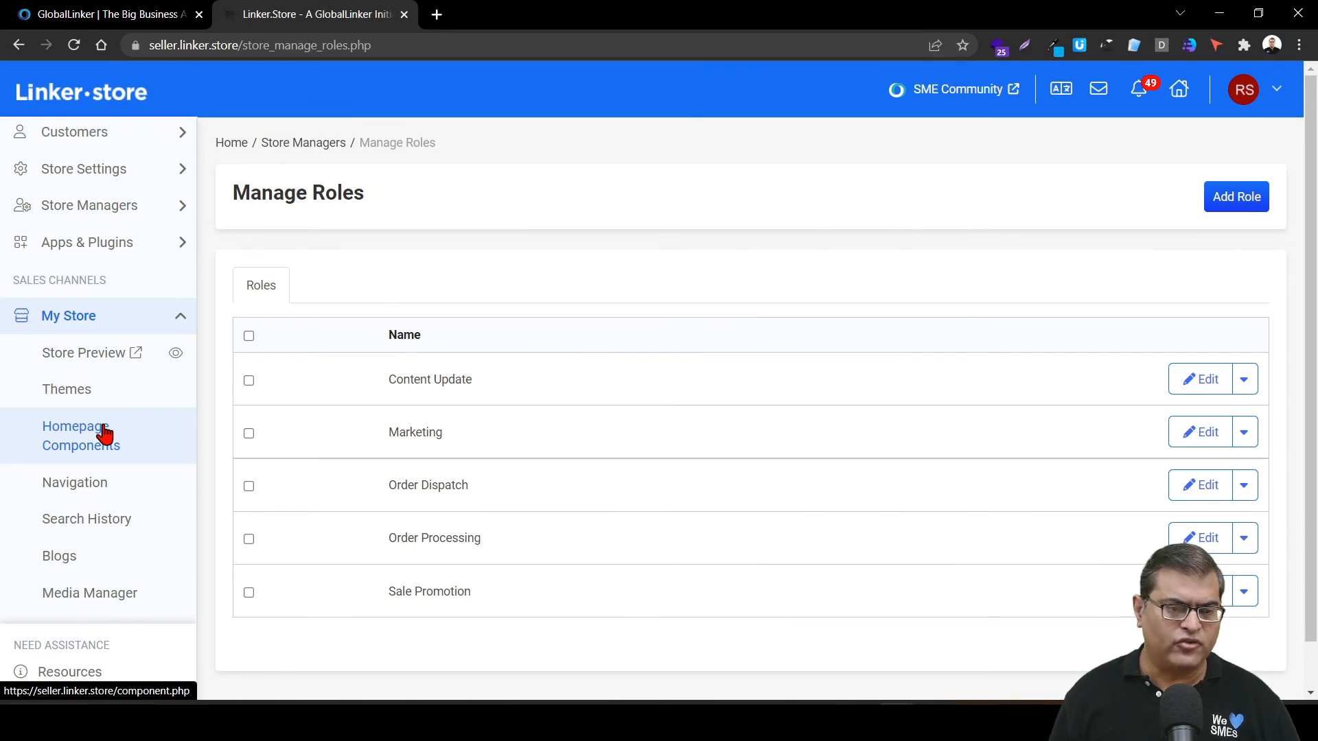
left_click(109, 355)
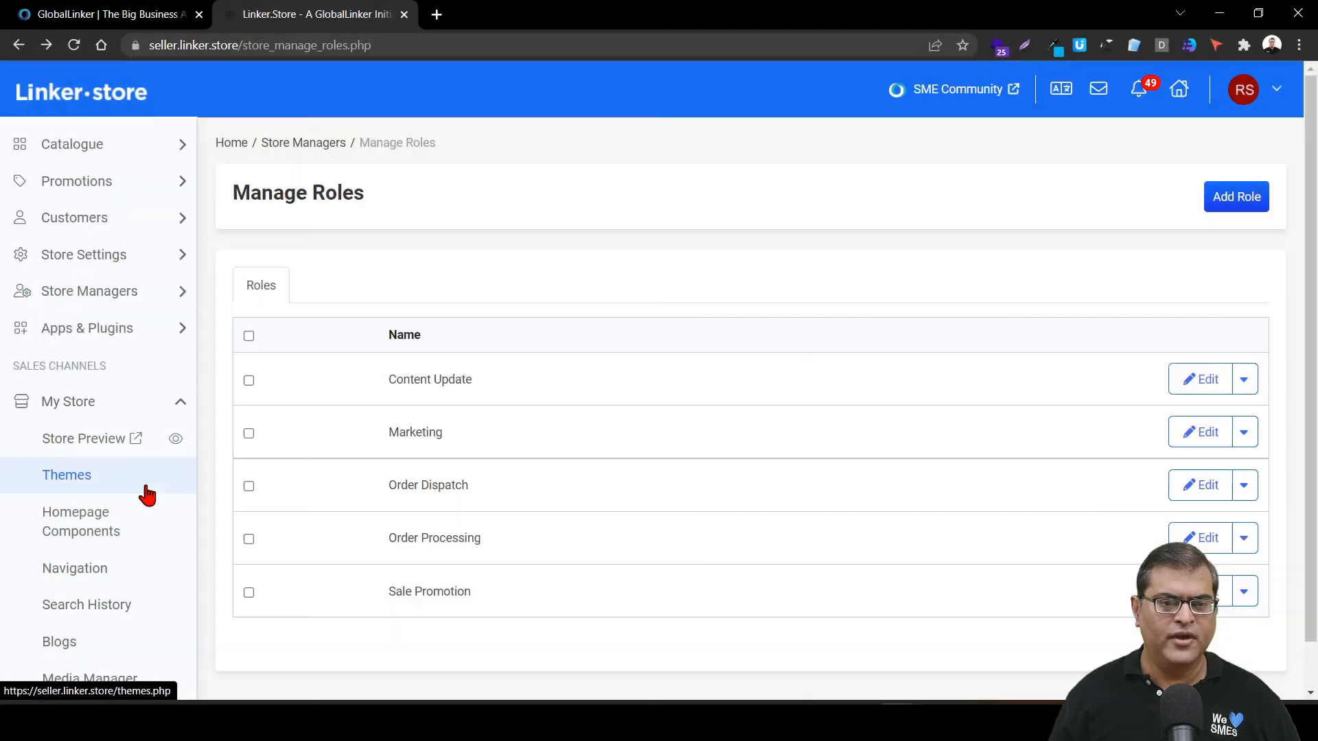
left_click(147, 487)
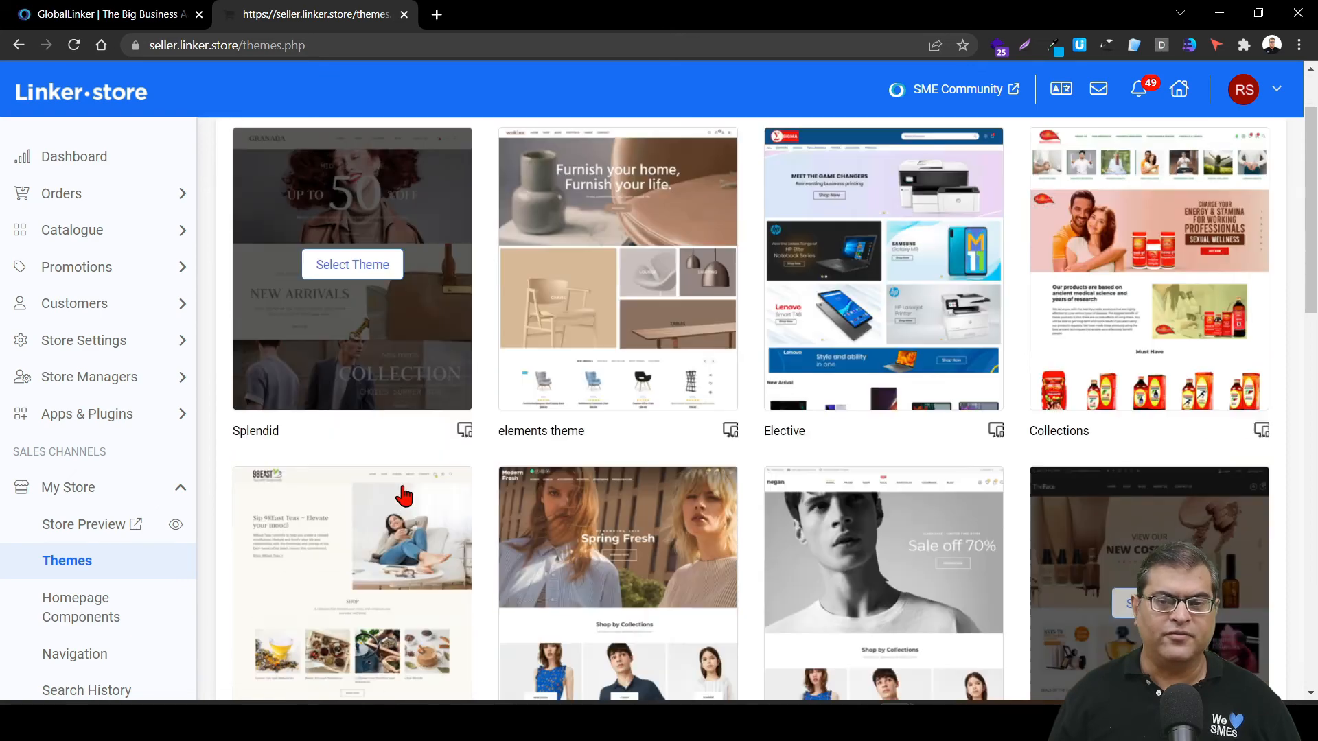
Browse through the full gallery of store themes and return to its beginning.
scroll(384, 501, "down", 5)
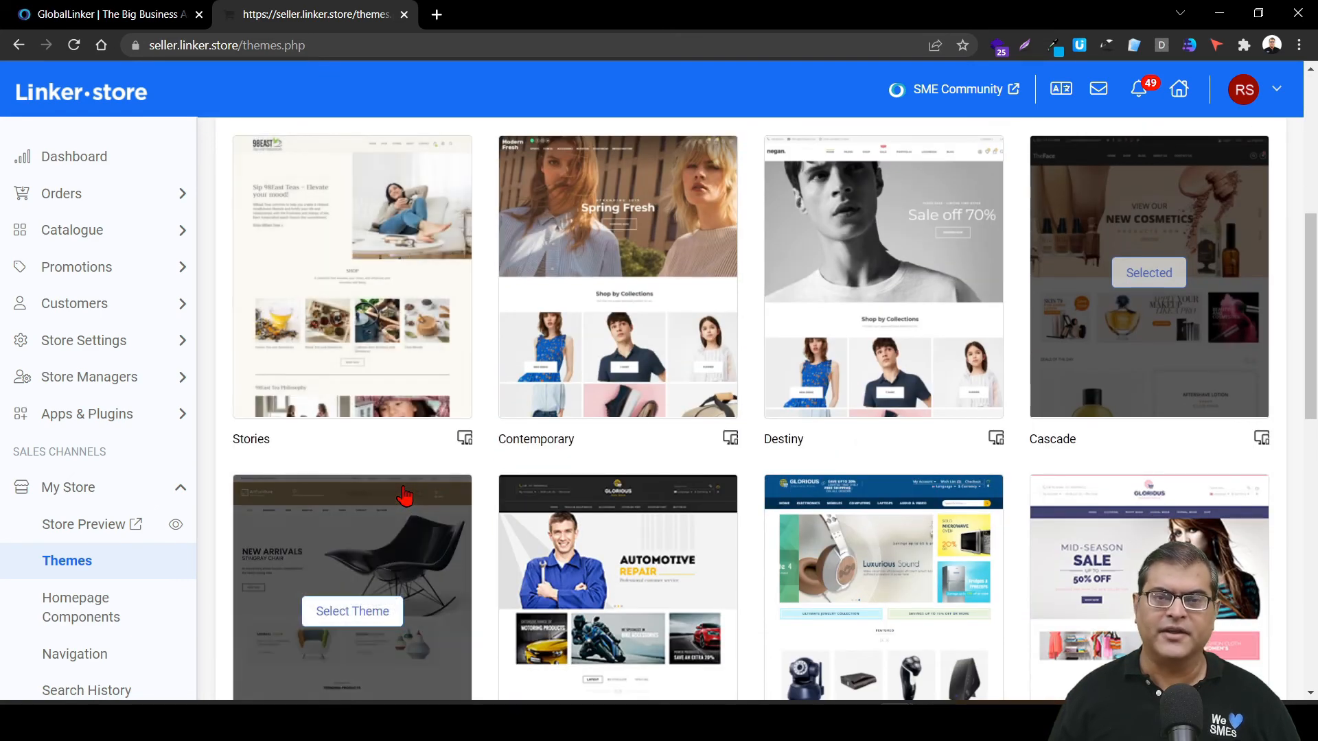
scroll(405, 500, "down", 4)
scroll(364, 484, "up", 10)
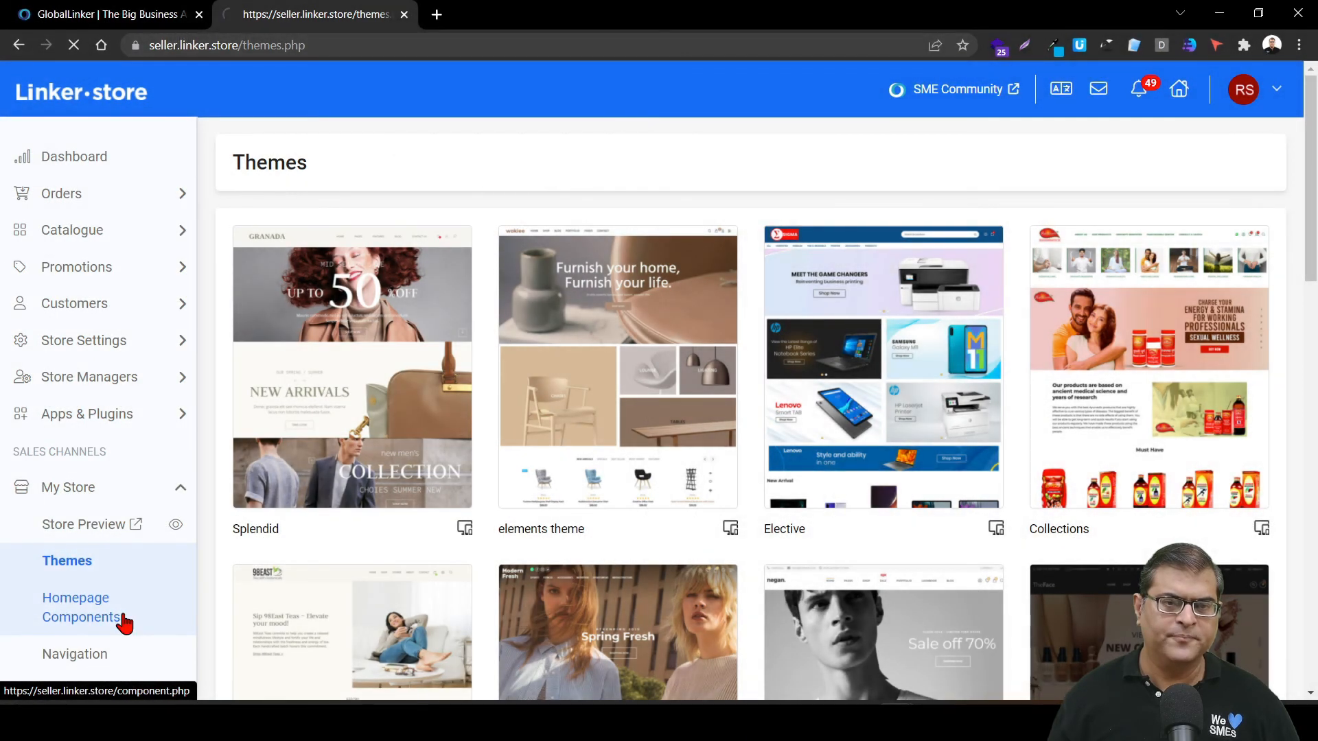
Open the Homepage Components page and examine the banner images, links and sort order of the slideshow component.
left_click(123, 621)
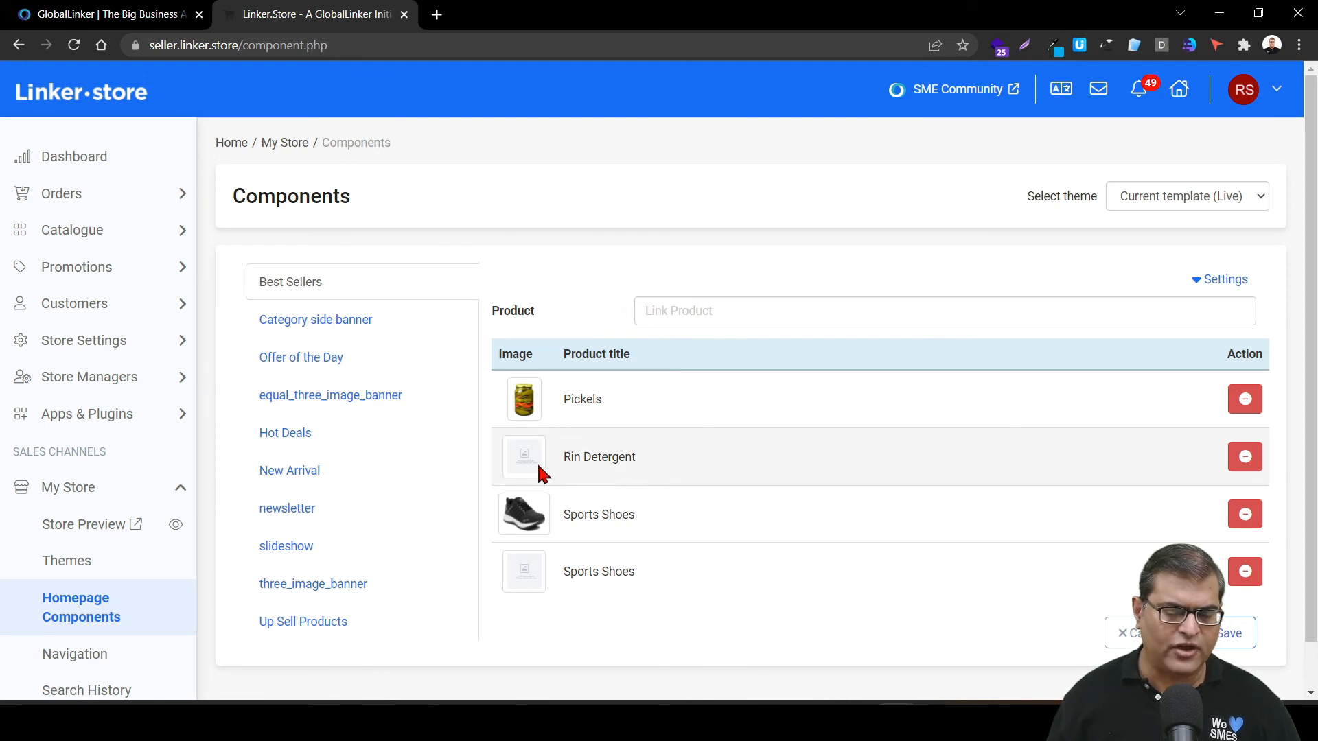
left_click(285, 547)
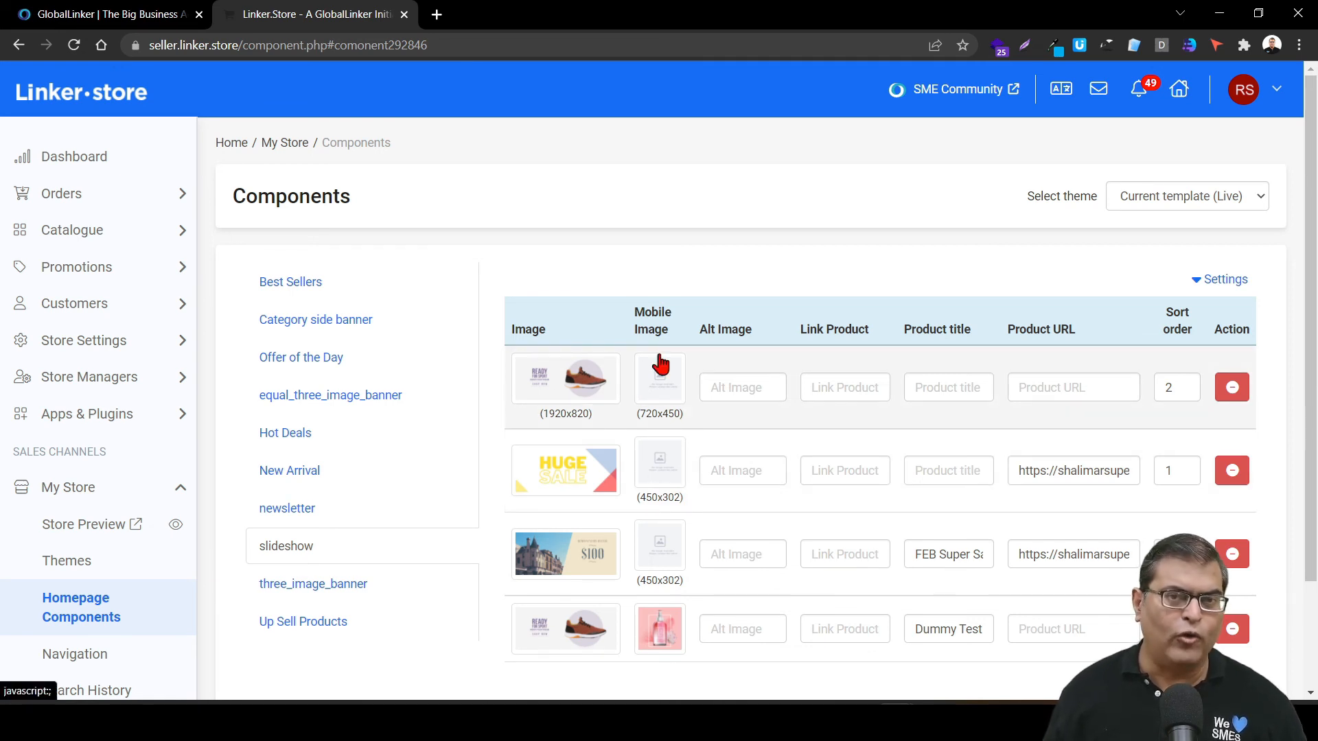
scroll(660, 362, "down", 2)
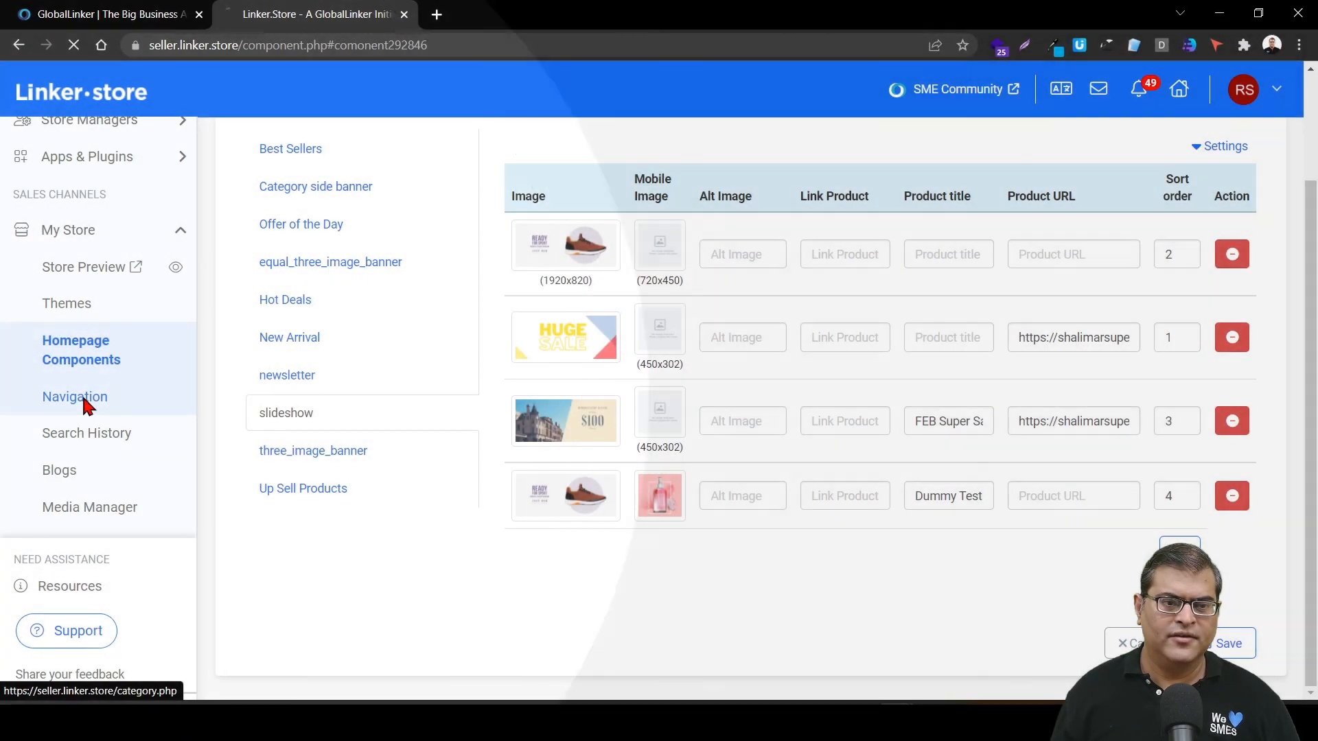
Open the store's Navigation page and view the main menu's category list and the footer's page list.
left_click(81, 400)
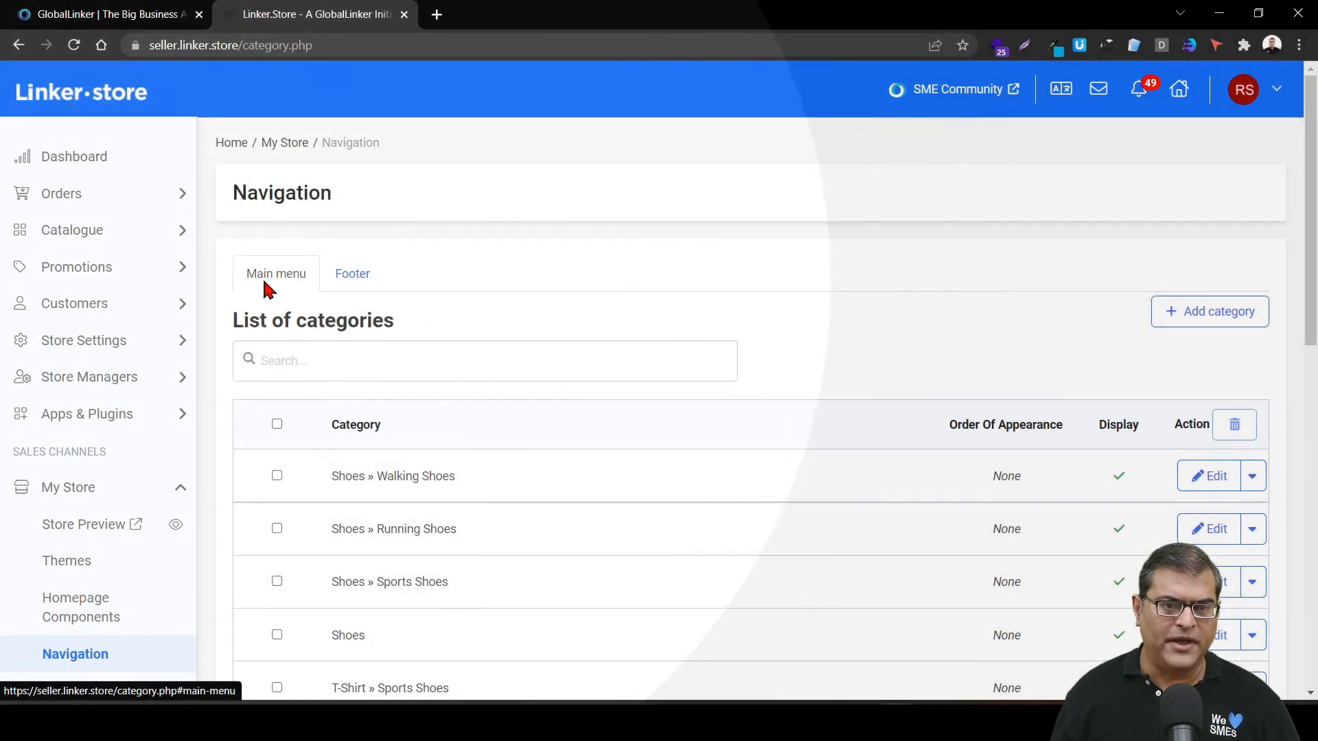
scroll(521, 453, "down", 5)
scroll(550, 483, "up", 5)
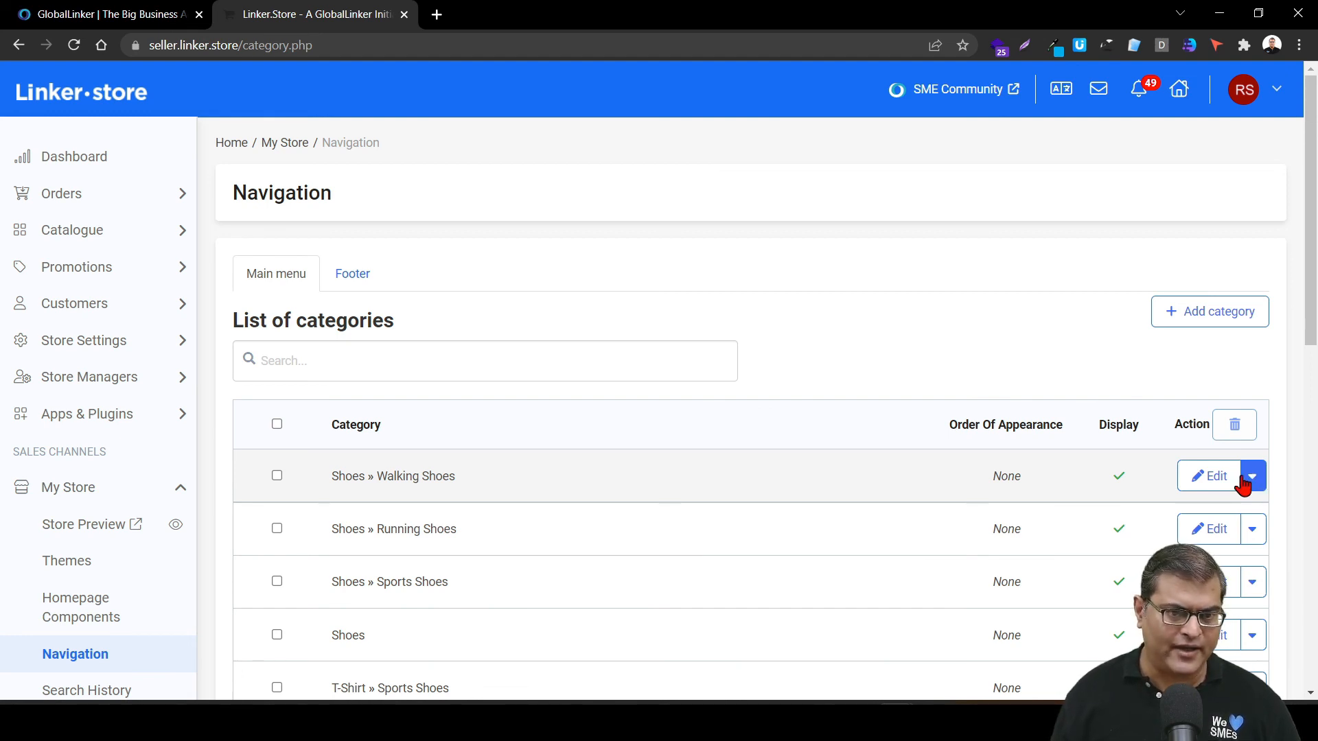
left_click(348, 285)
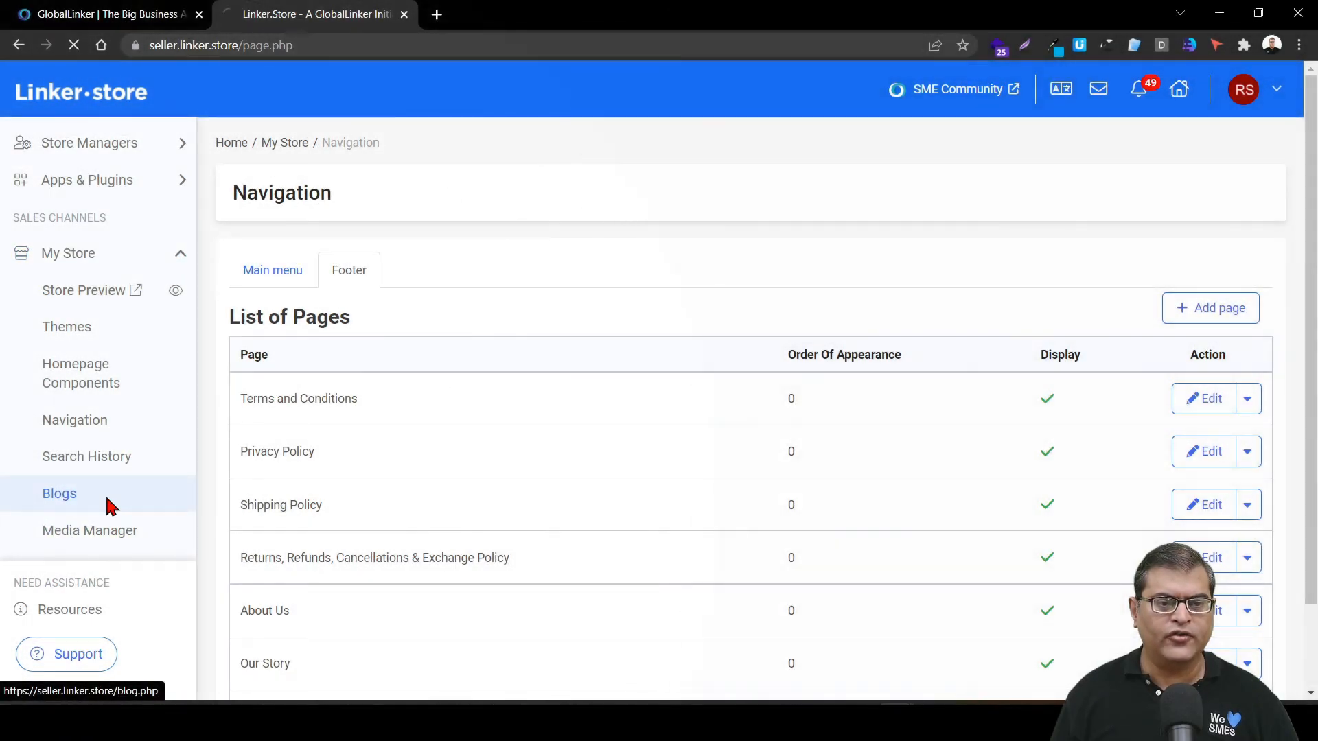
View the store's list of blogs, and look through the "14 March 22" folder in the Media Manager.
left_click(104, 499)
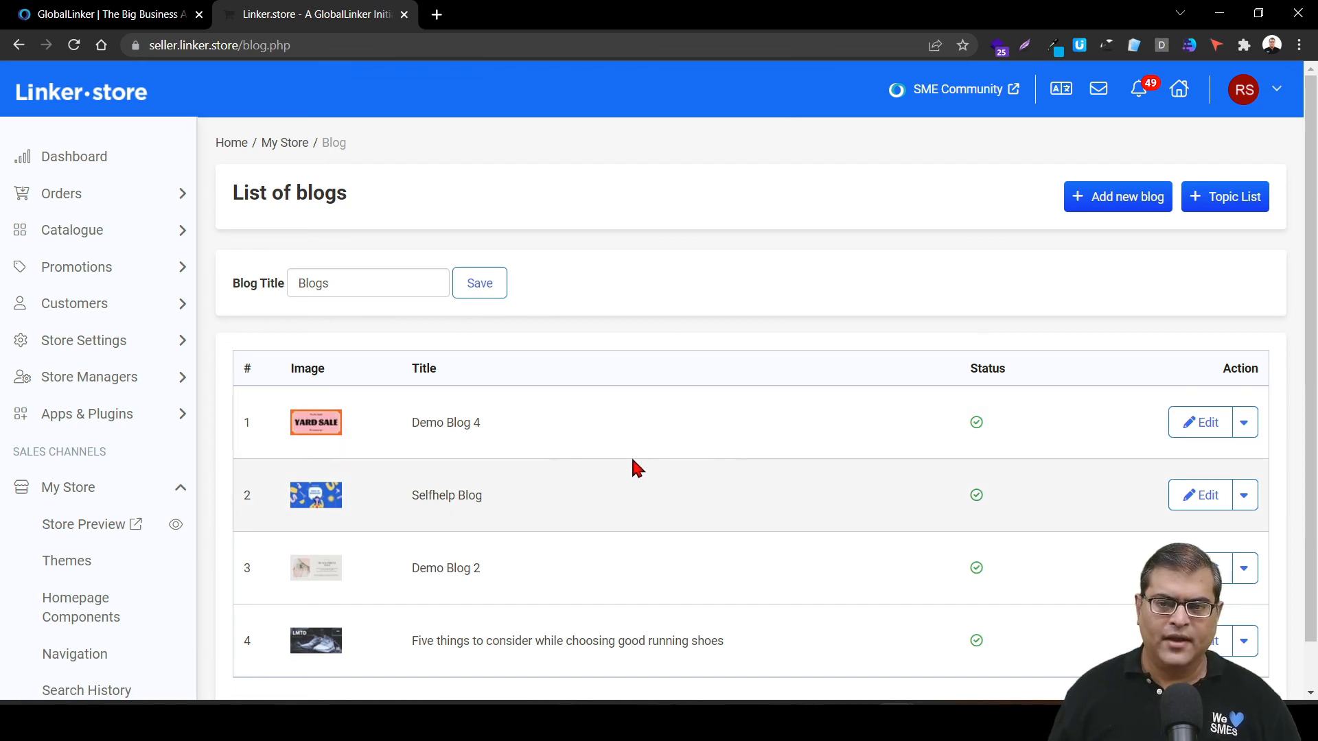
scroll(632, 464, "down", 1)
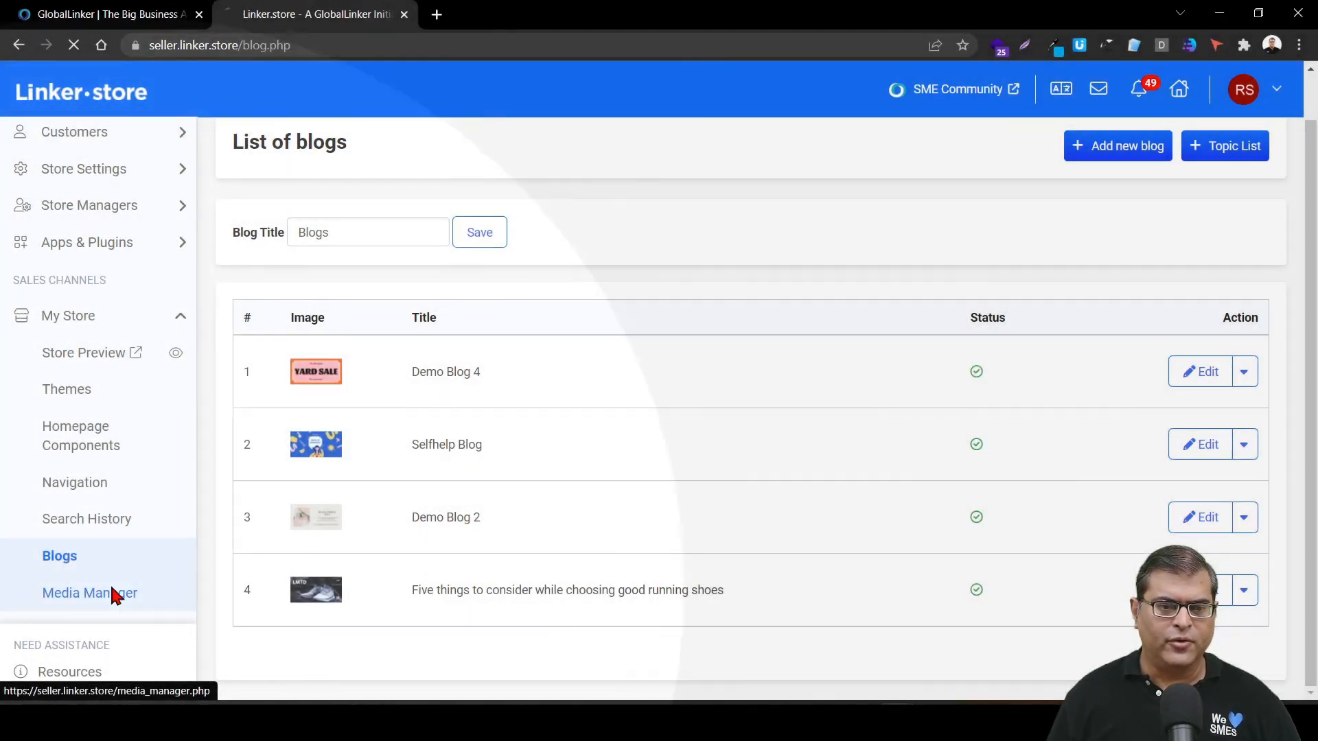
left_click(114, 594)
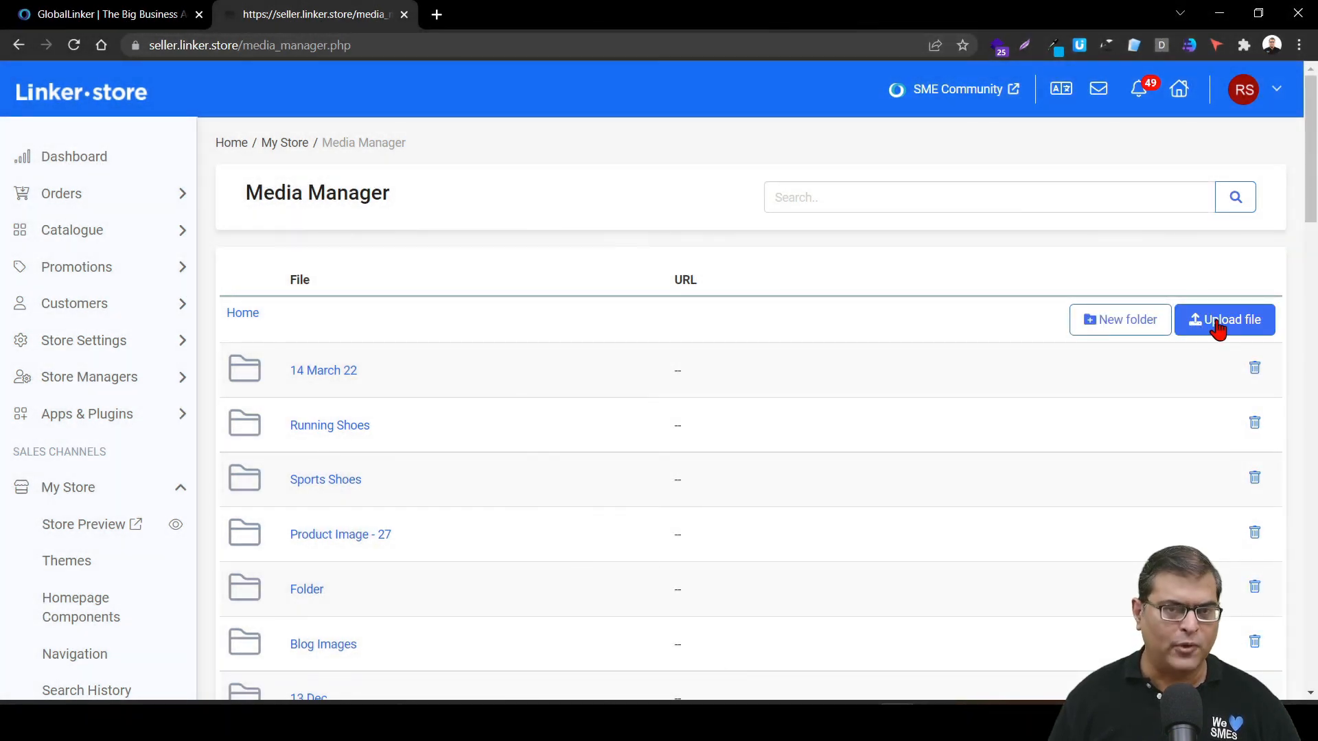
left_click(310, 374)
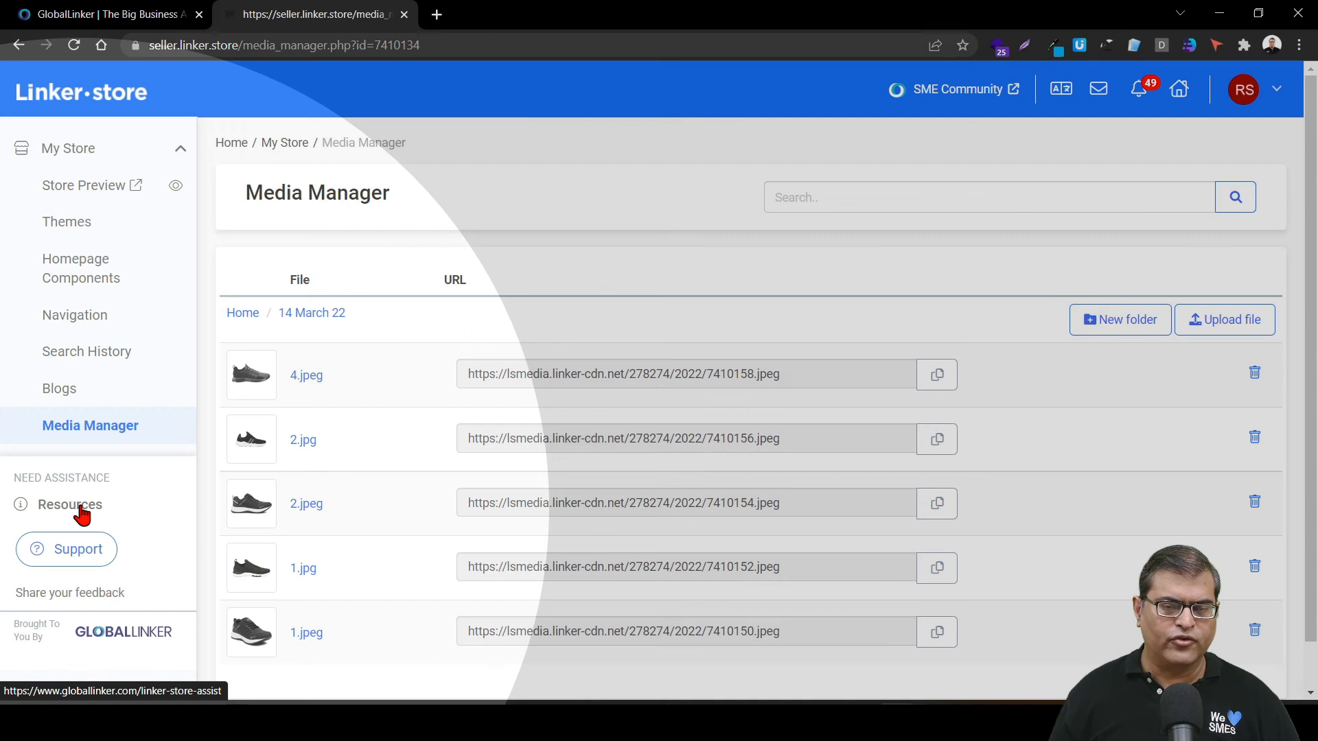
Open the Linker.store Assist resources, and bring up the feedback form in the seller admin.
left_click(72, 505)
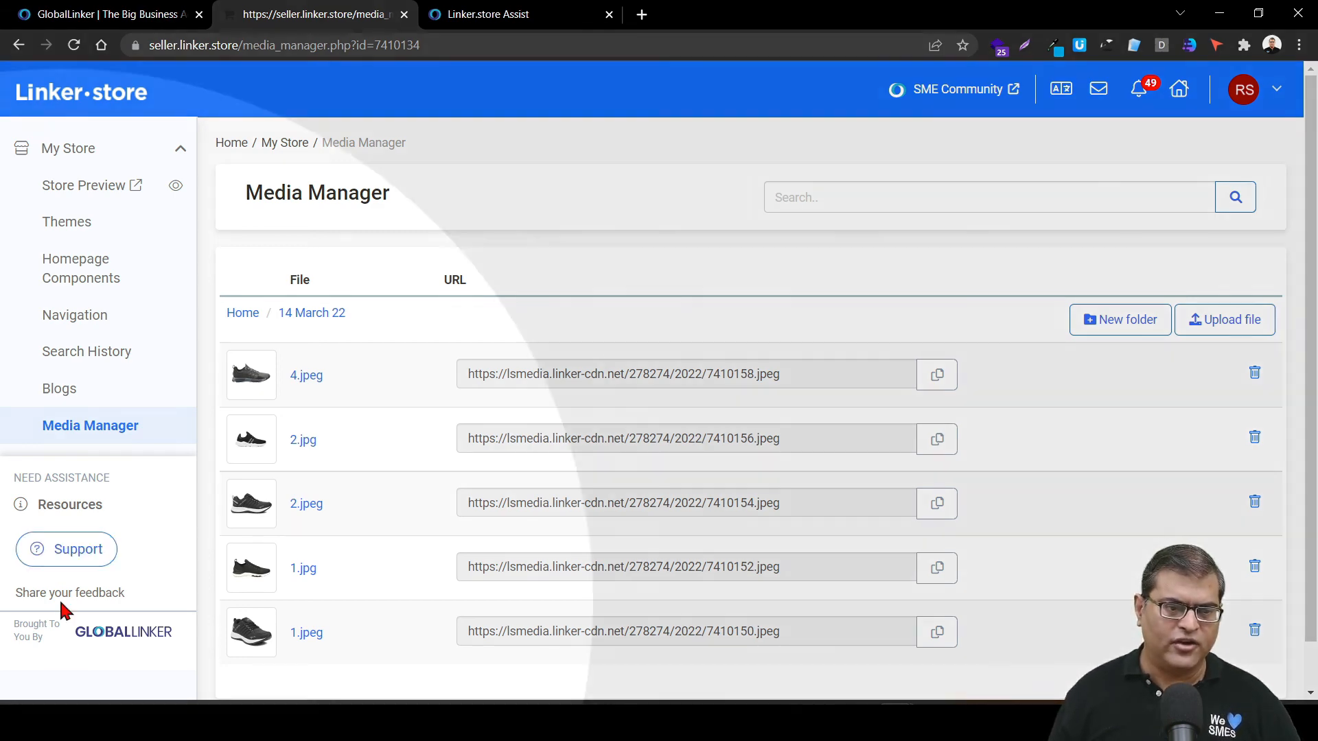
left_click(61, 597)
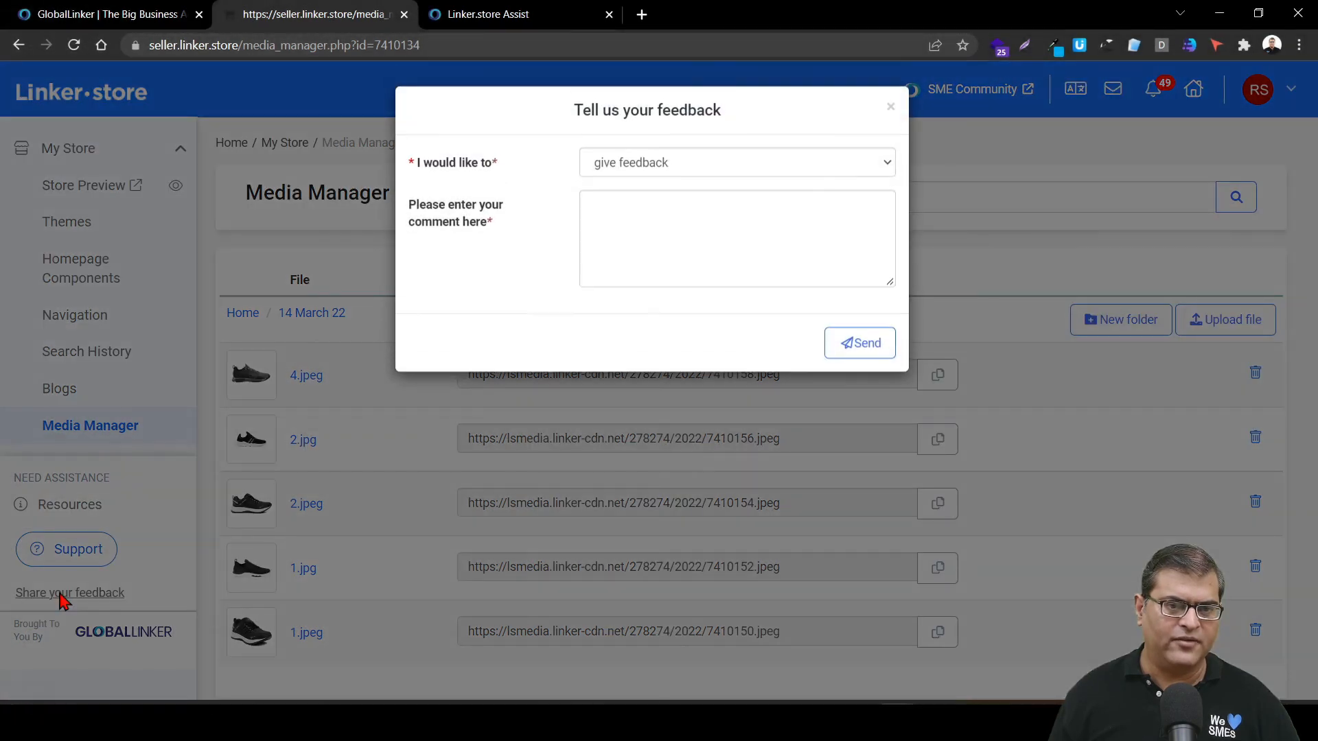